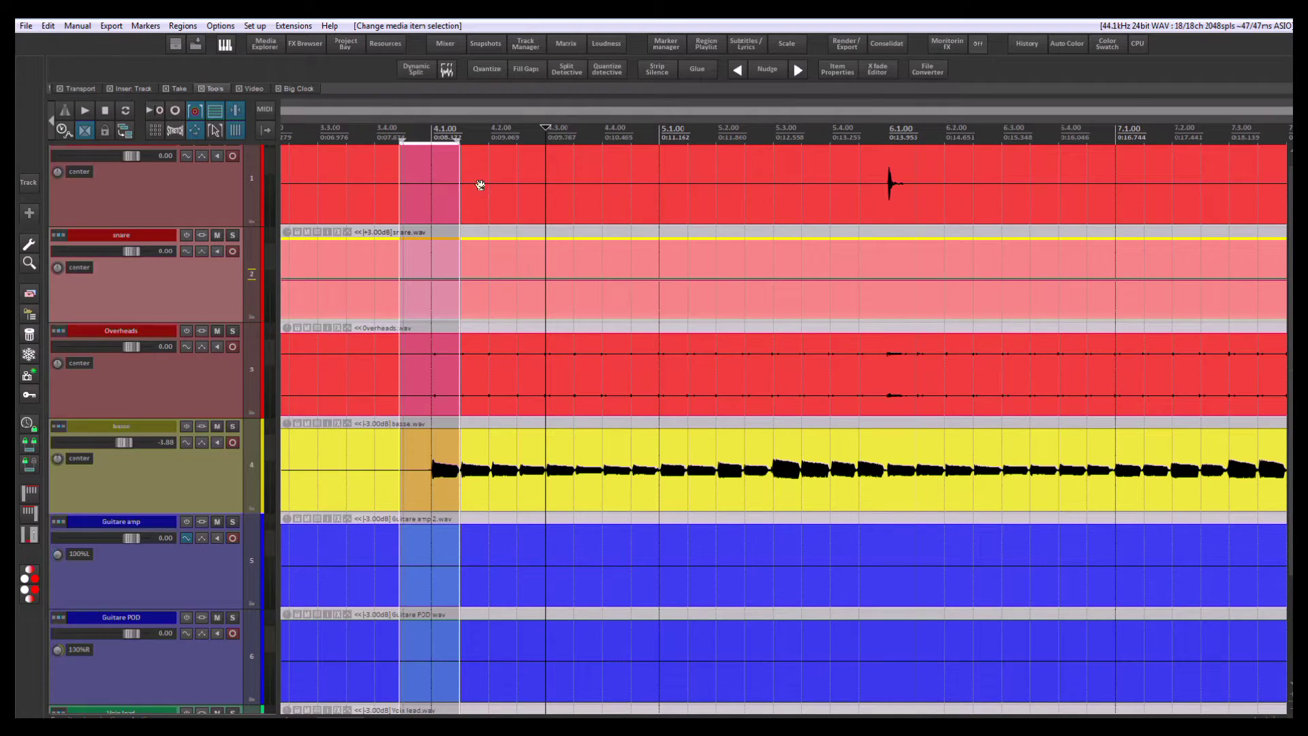
Split the bass item at bar 8.1.00 and keep the section before the cut selected.
left_click(489, 472)
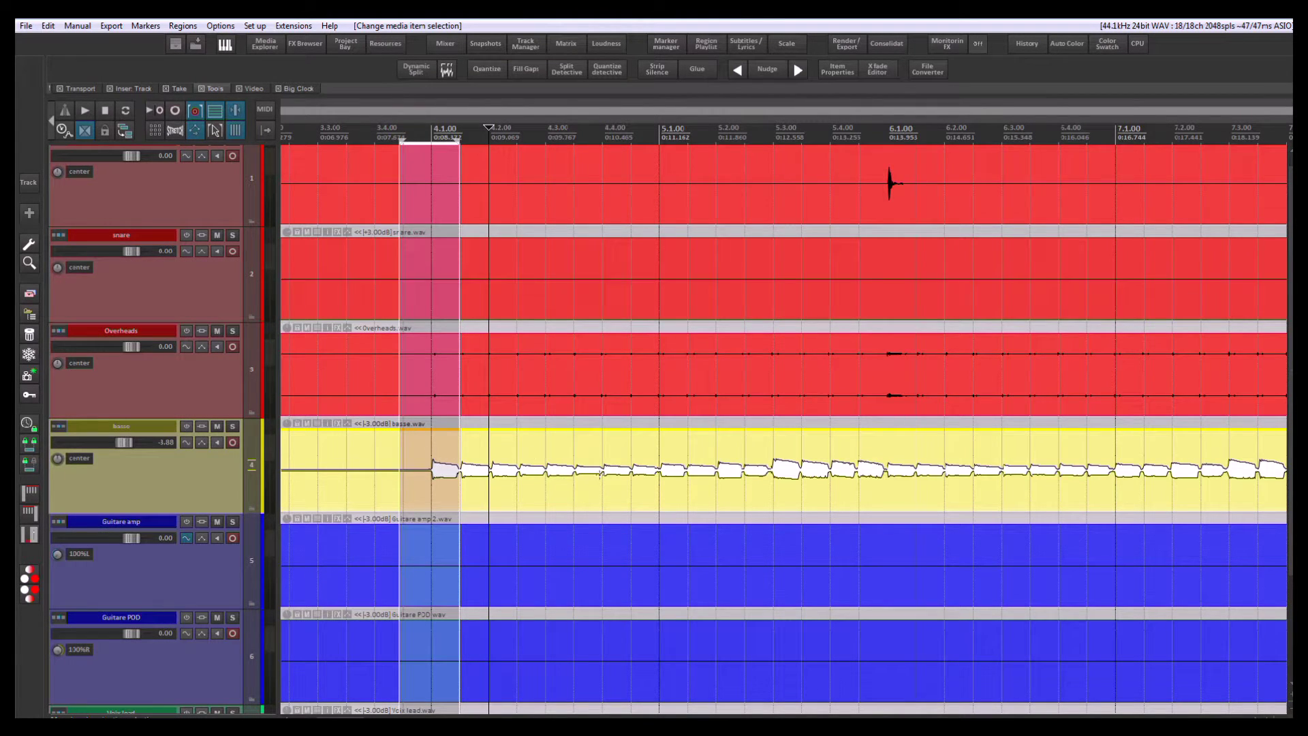
scroll(907, 463, "down", 5)
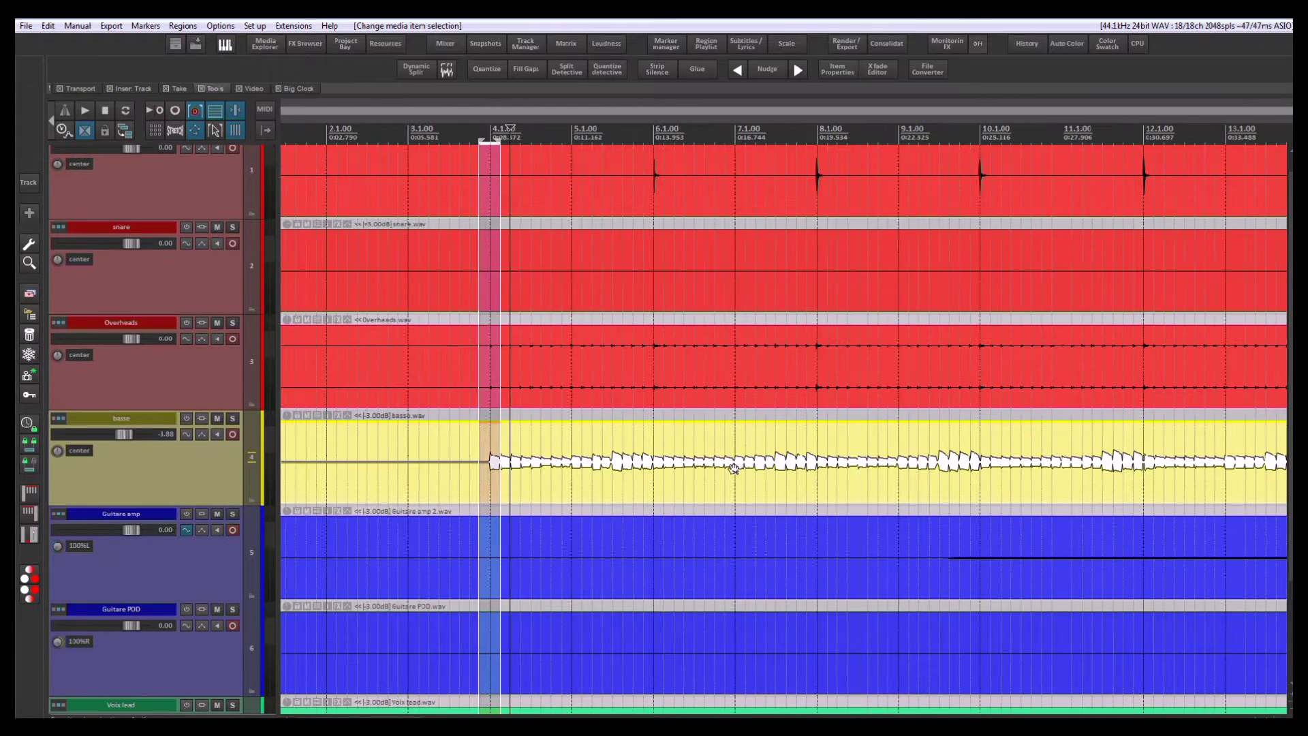
left_click(817, 451)
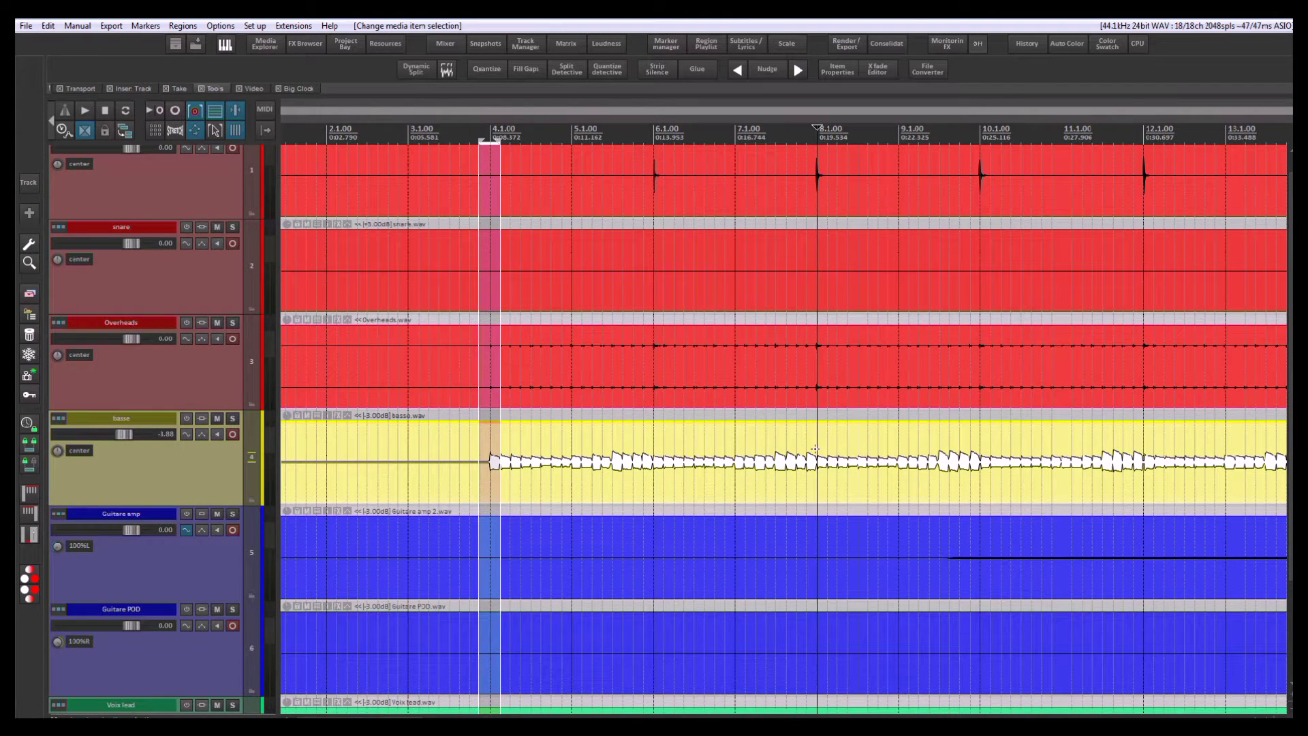
key("s")
left_click(531, 456)
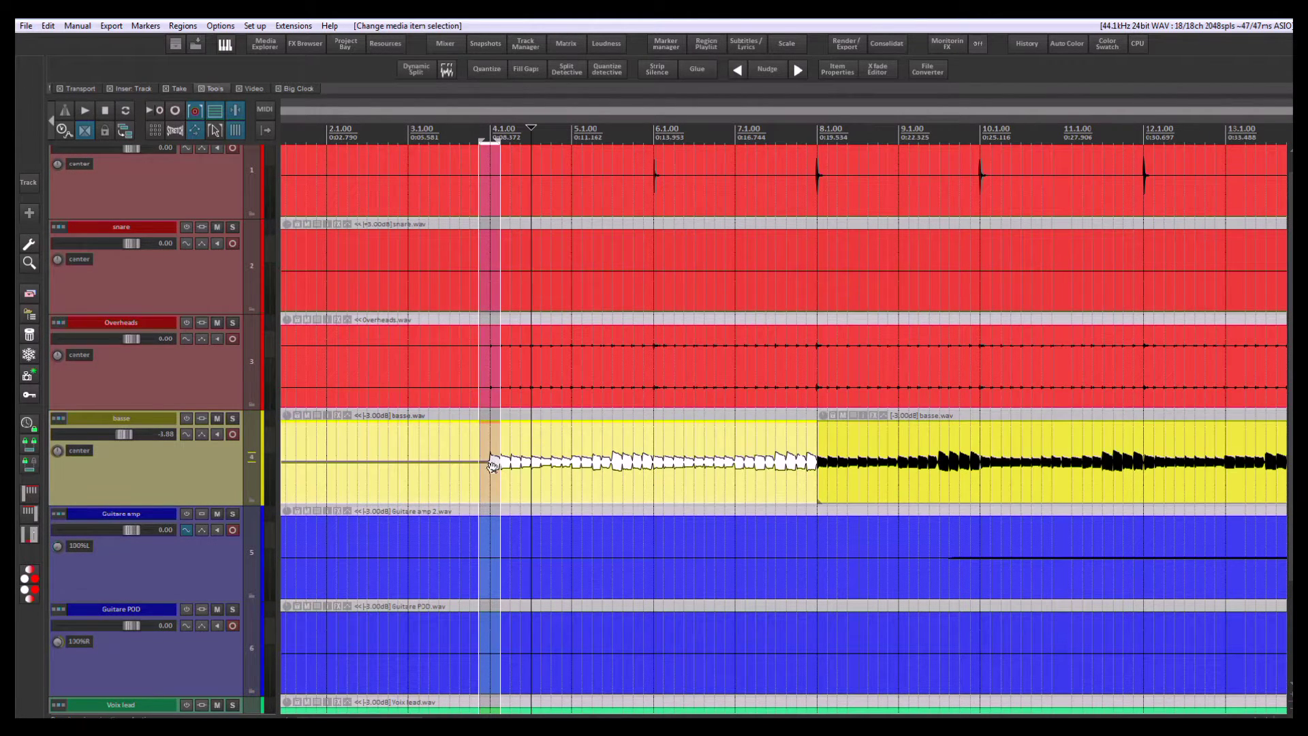
Dynamically split the selected bass section at its transients, with the action set to Split selected items.
scroll(606, 460, "up", 6)
scroll(631, 458, "up", 4)
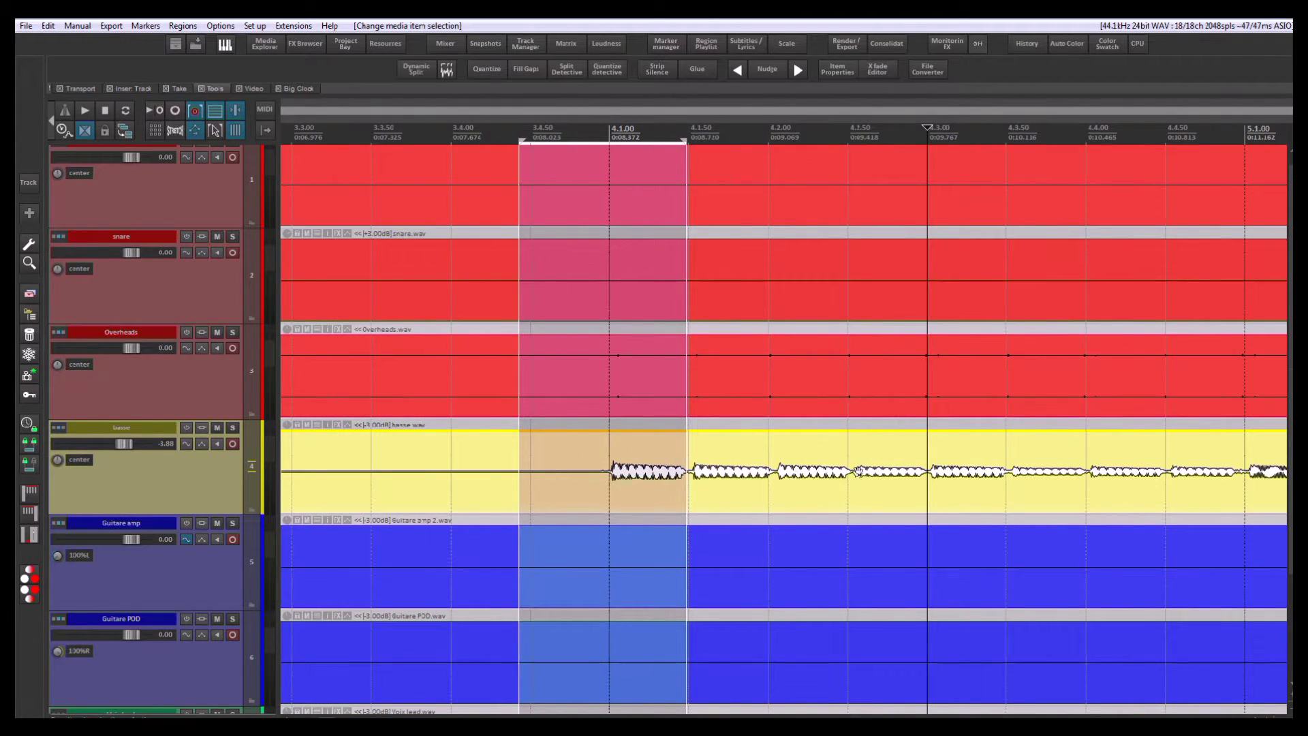
scroll(791, 470, "right", 5)
scroll(725, 470, "down", 4)
scroll(858, 475, "right", 4)
scroll(781, 475, "down", 3)
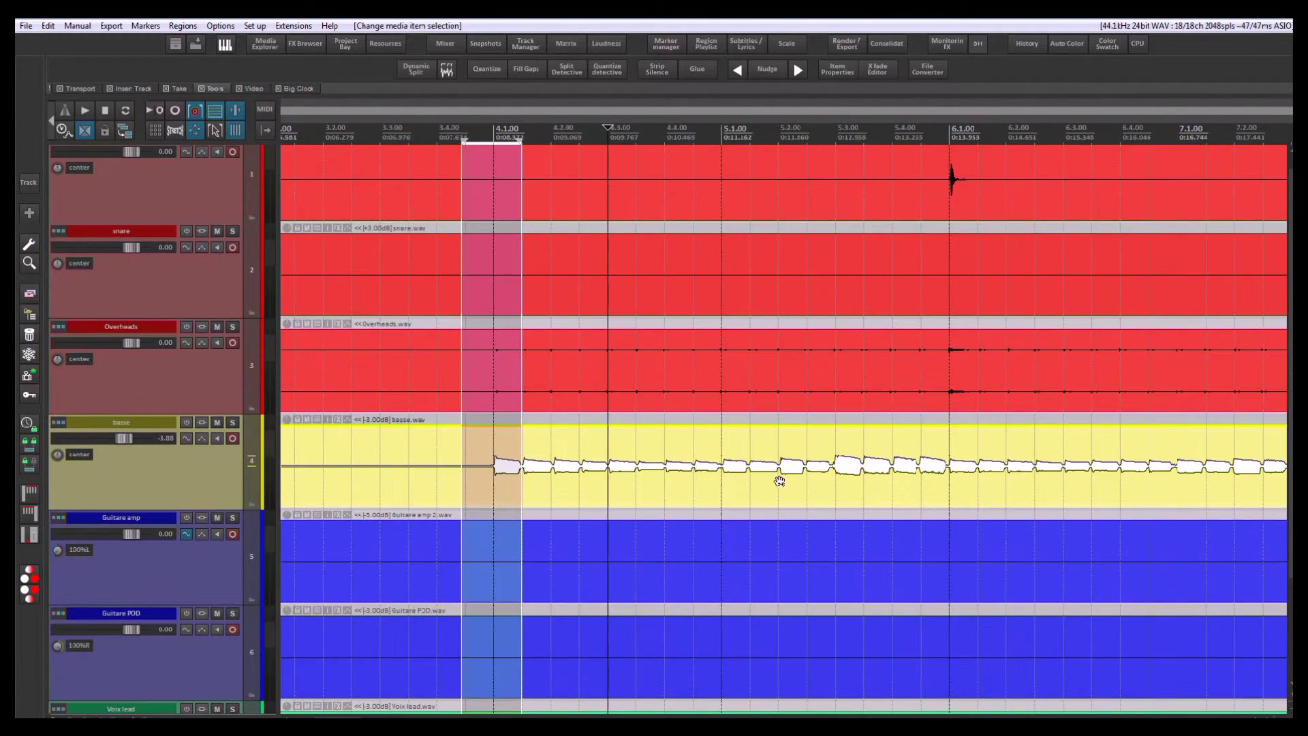
left_click(417, 72)
left_click_drag(1010, 314, 289, 165)
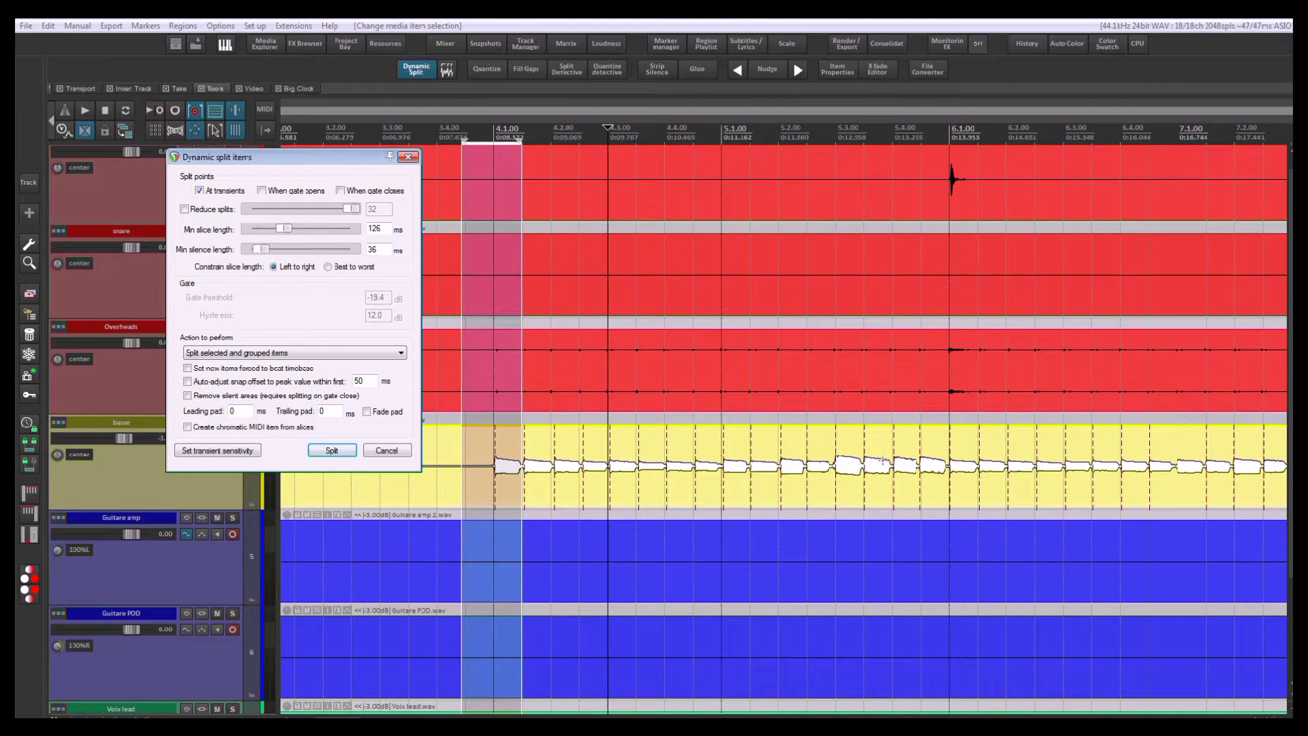
scroll(859, 466, "down", 3)
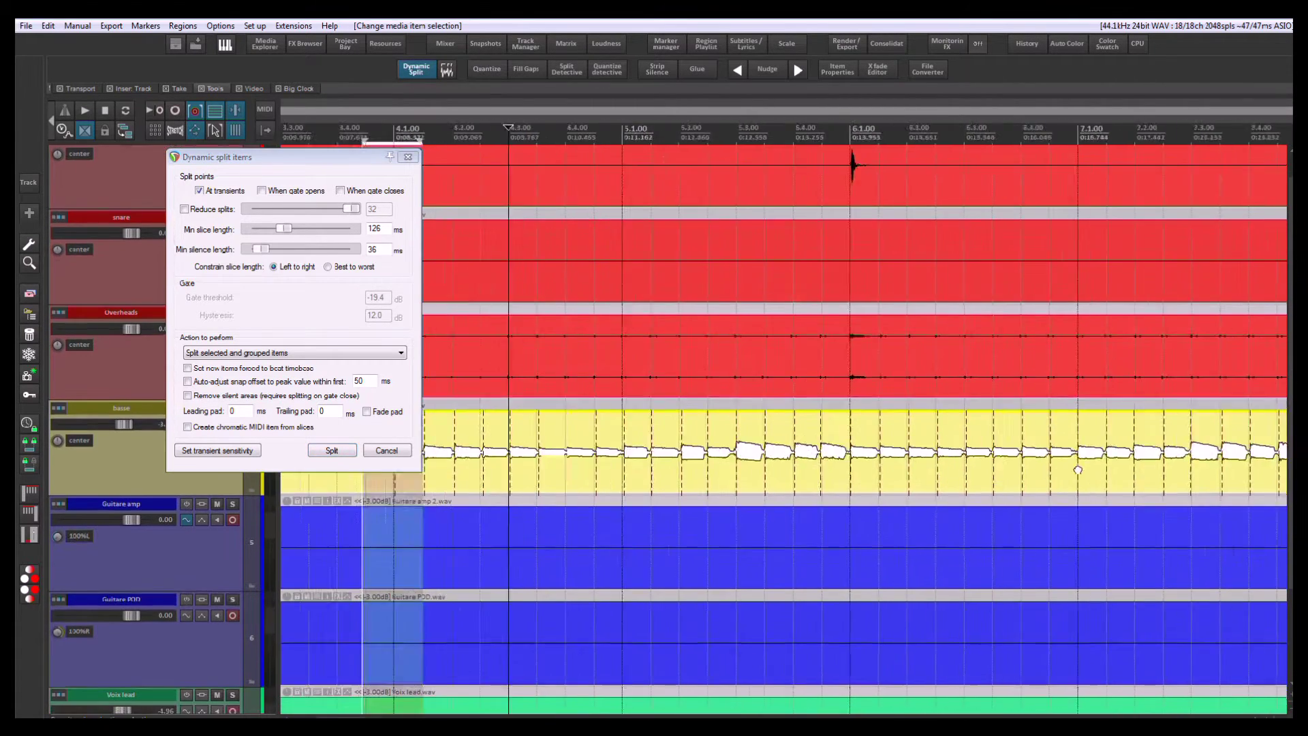
scroll(837, 461, "up", 3)
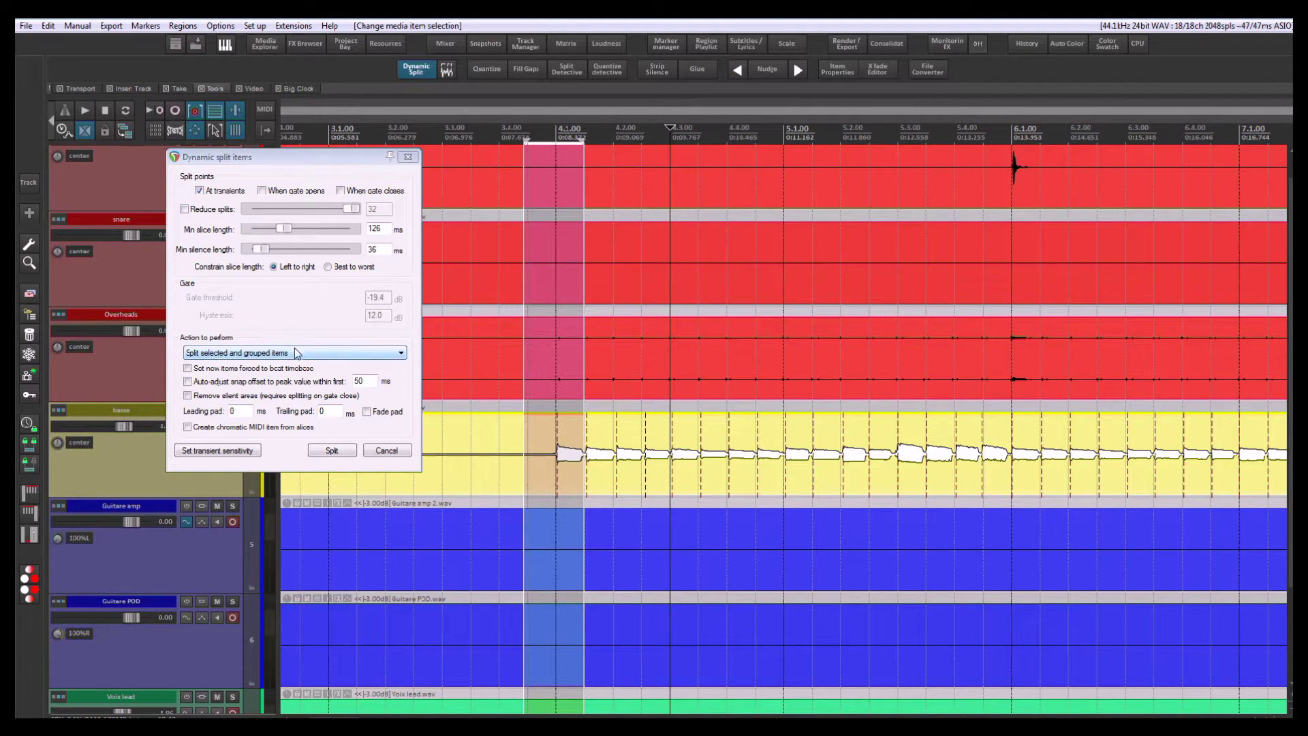
left_click(260, 354)
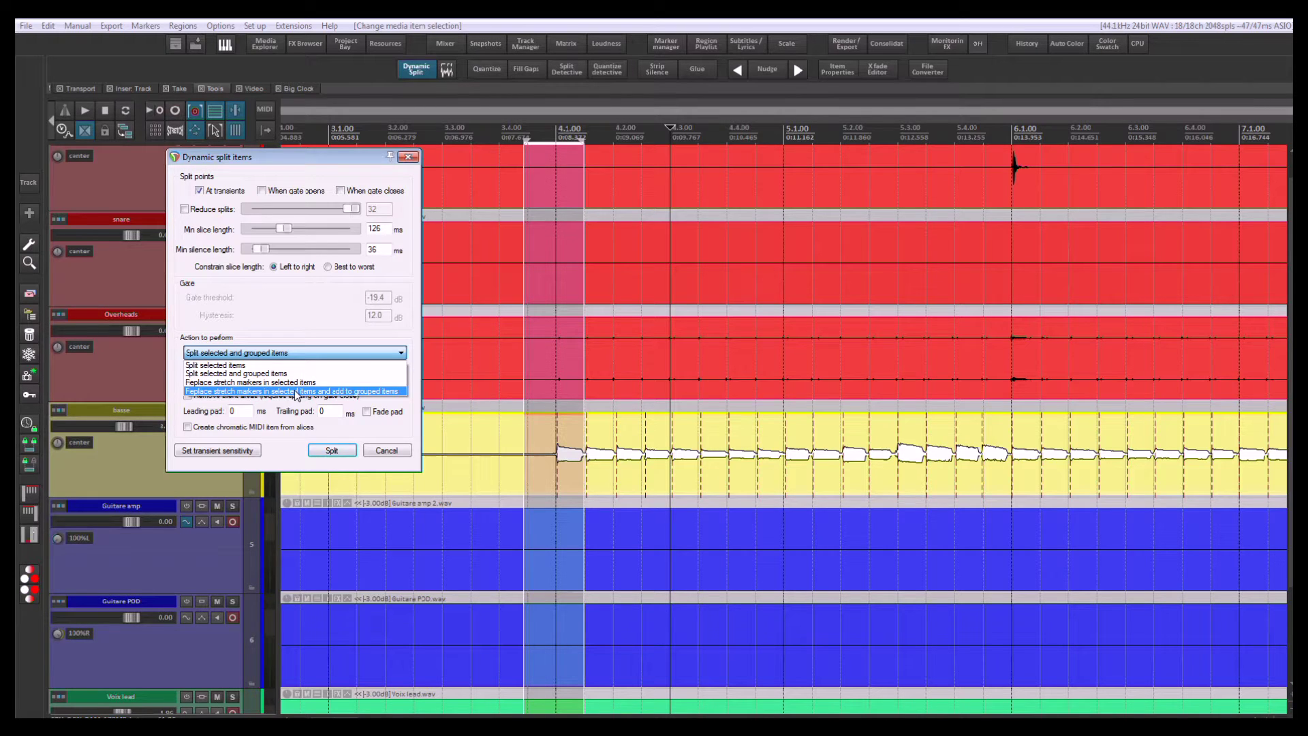
left_click(231, 366)
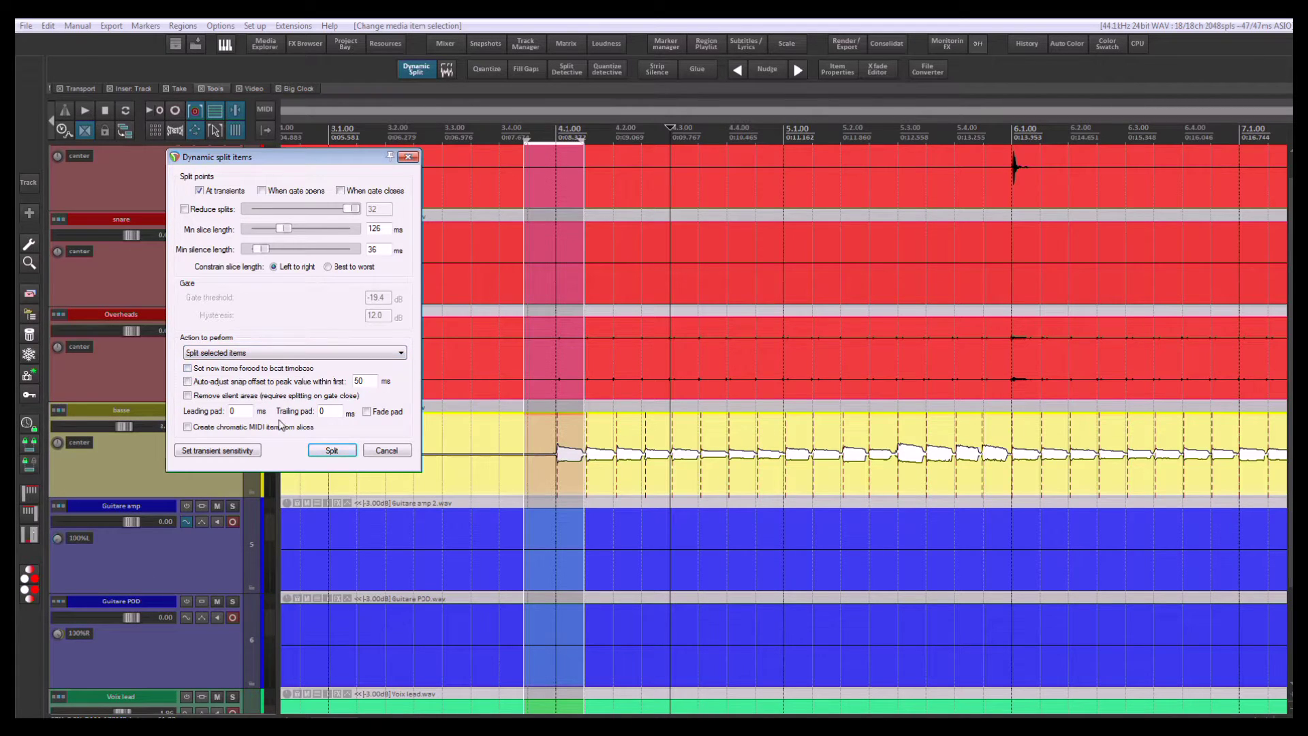
left_click(331, 450)
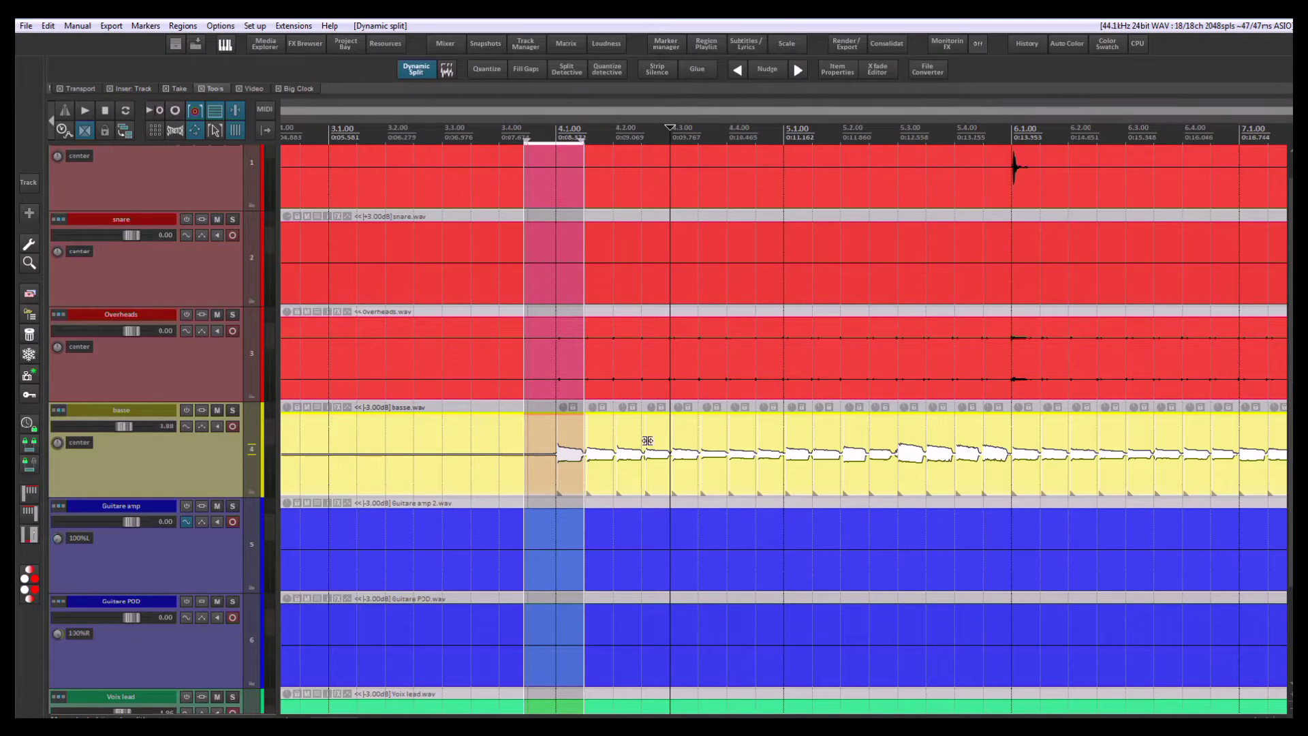
Open the transient detection settings alongside Dynamic Split and undo the earlier splits of the bass item.
left_click(447, 69)
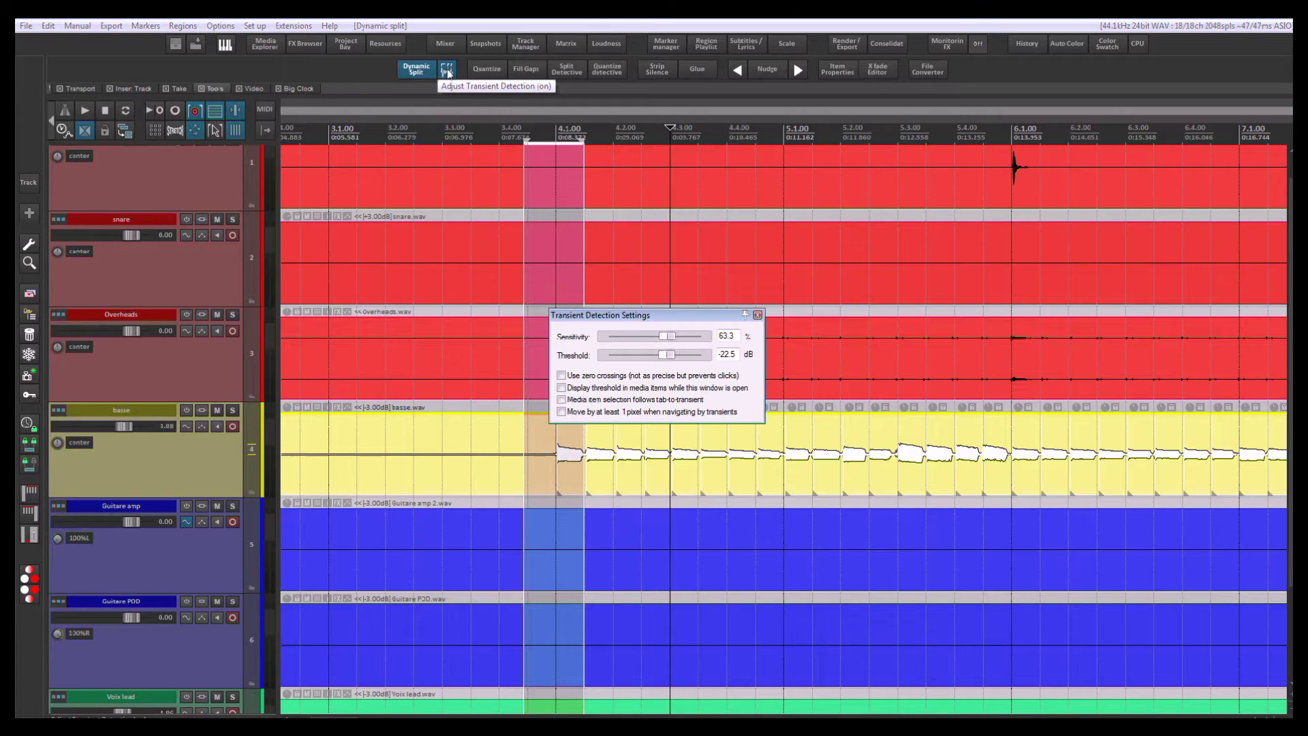
left_click_drag(602, 325, 697, 300)
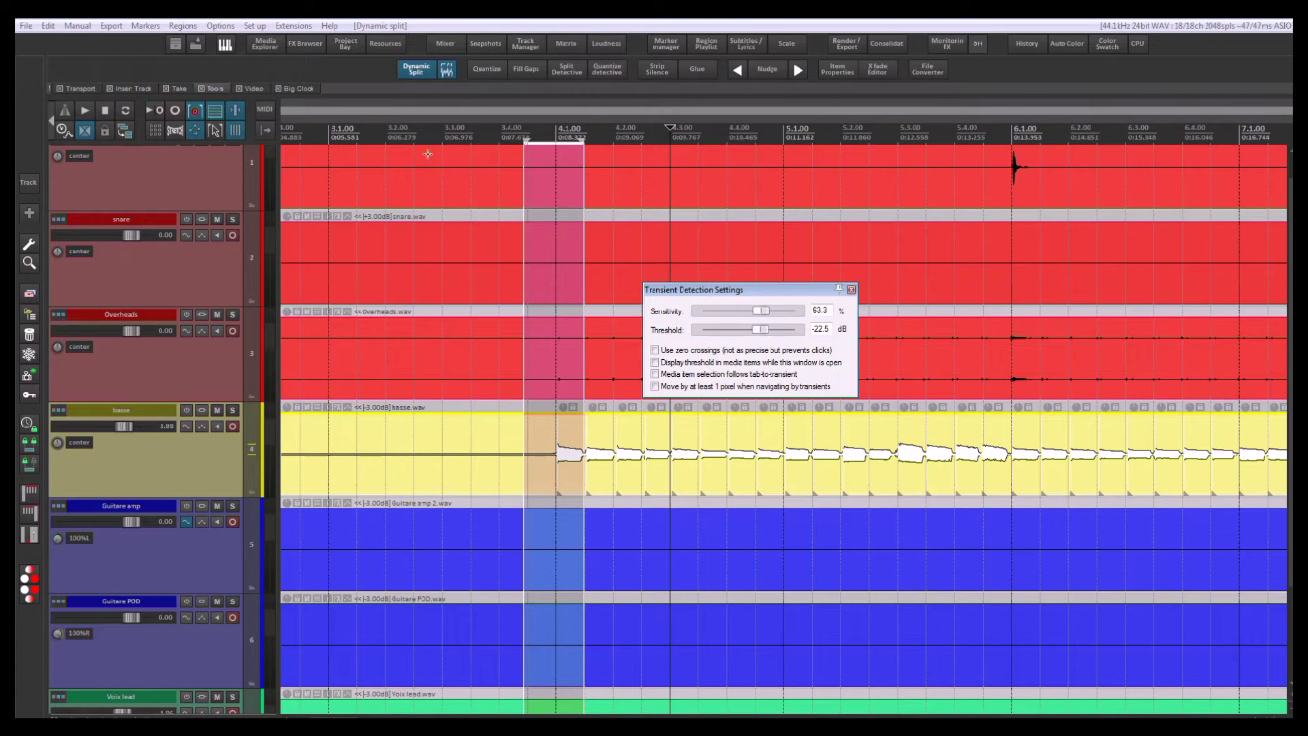
left_click(417, 73)
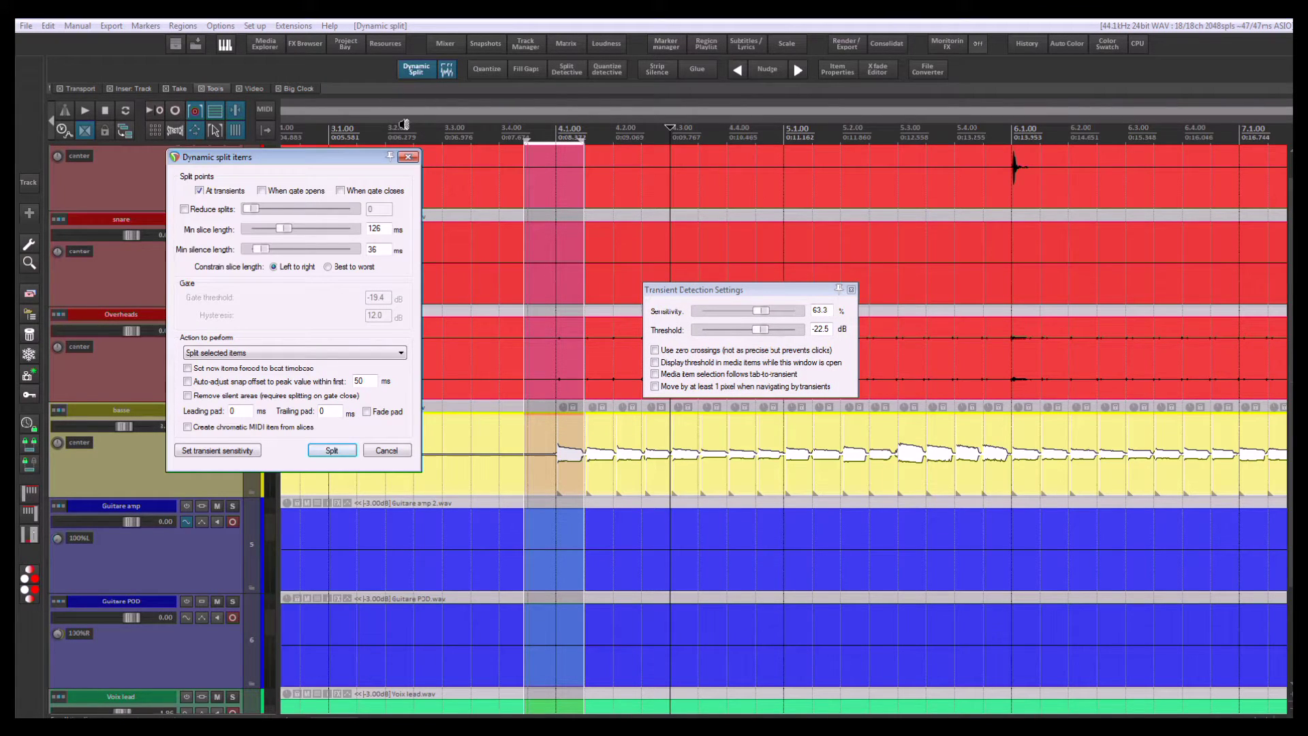
left_click(377, 70)
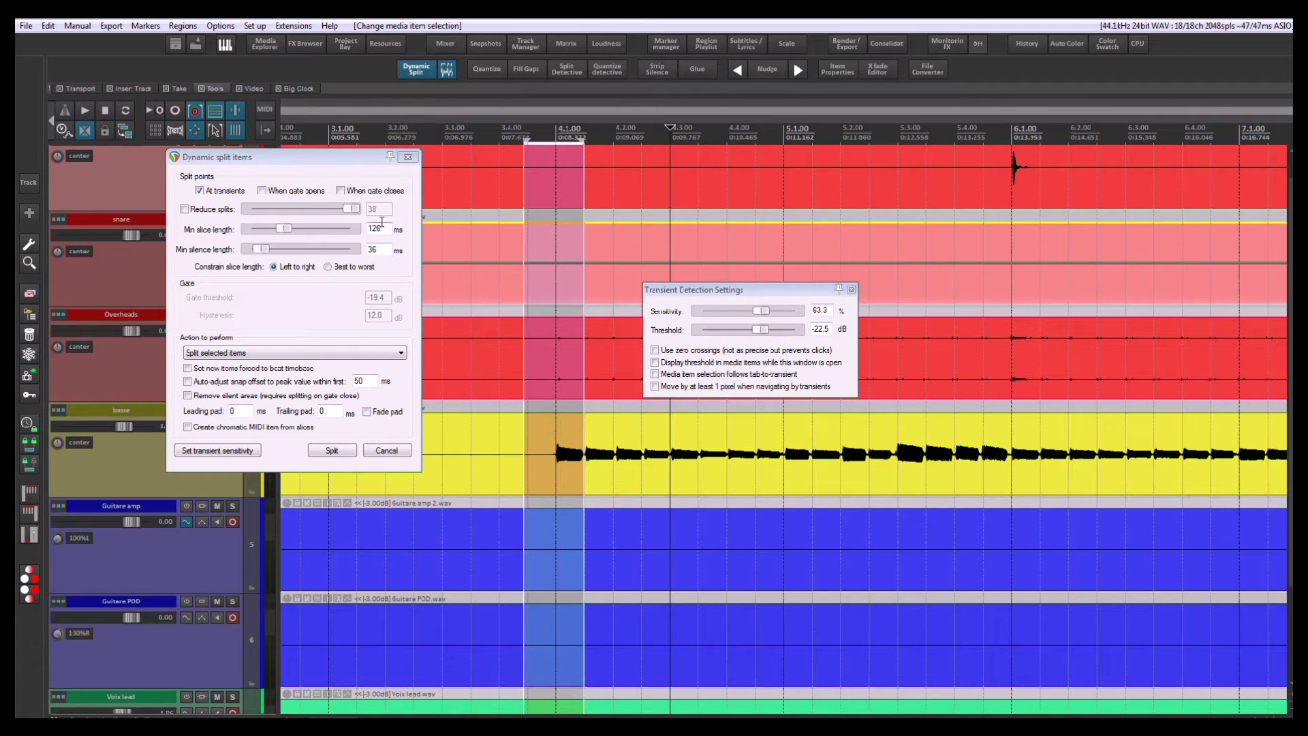
key("Return")
Set the transient detection sensitivity to 56.1% and dynamically split the whole bass item at its transients.
left_click(417, 69)
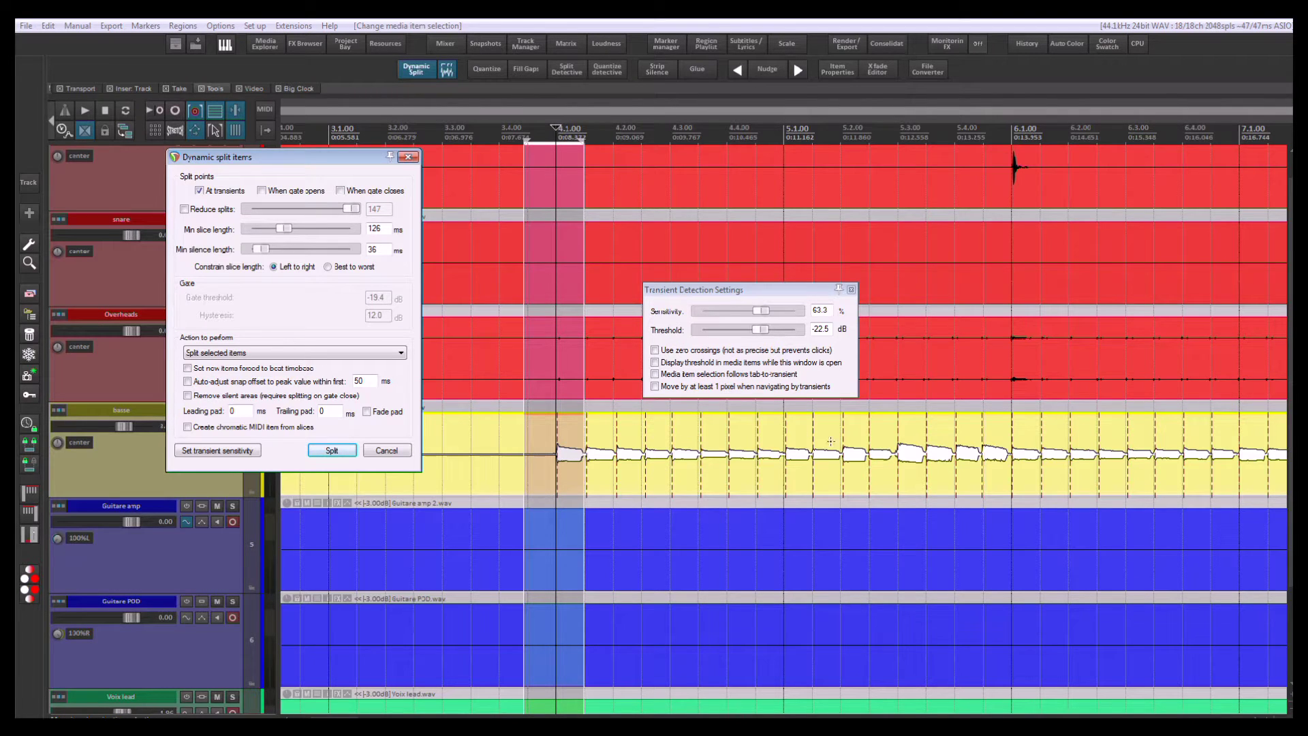
mouse_move(761, 311)
left_mouse_down()
mouse_move(728, 311)
mouse_move(754, 311)
left_mouse_up()
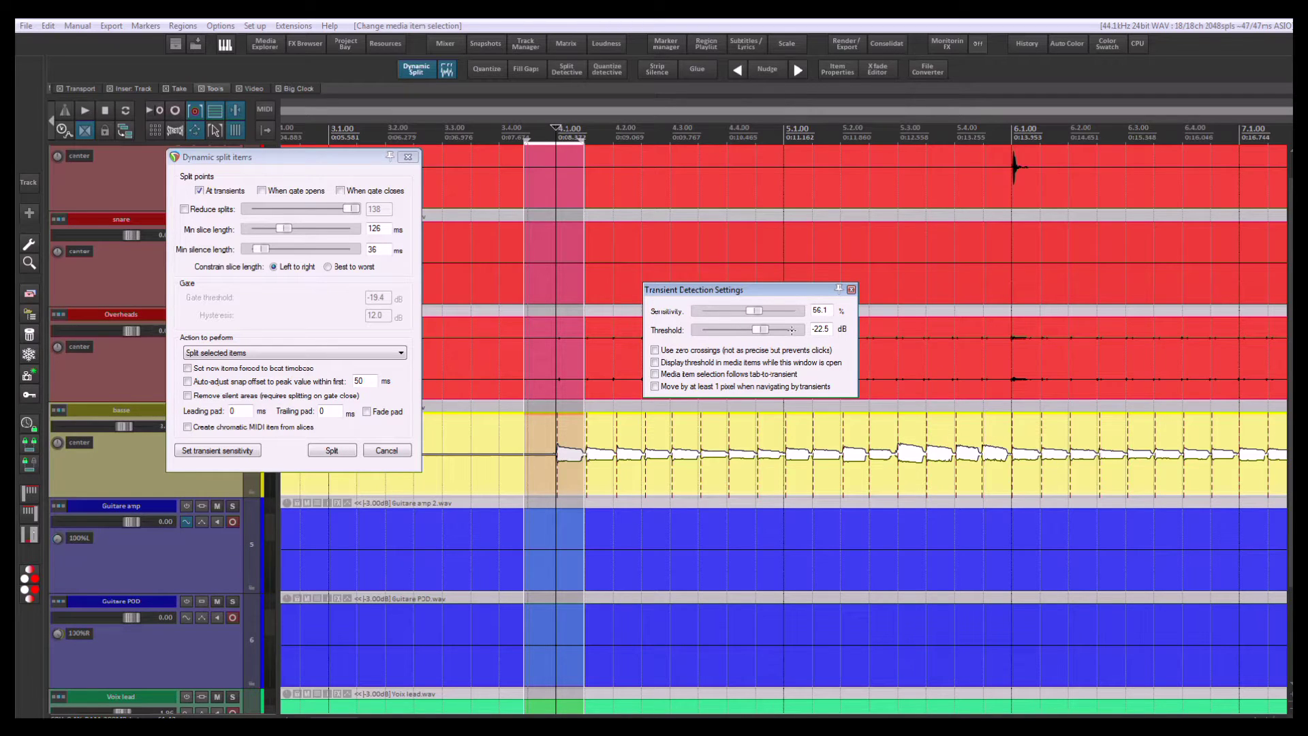
left_click(332, 451)
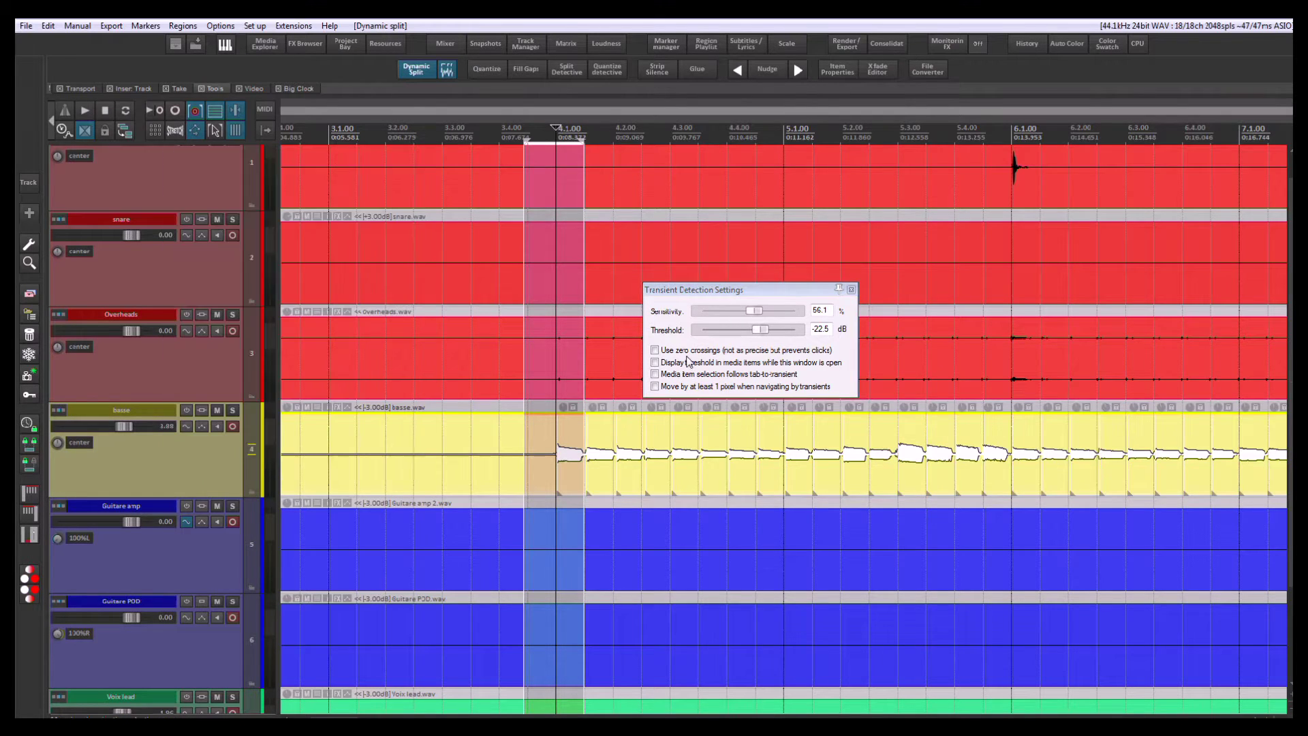
left_click(852, 290)
Quantize the positions of the bass slices to 1/8 notes, moving grouped items with the selected ones.
scroll(584, 353, "up", 3)
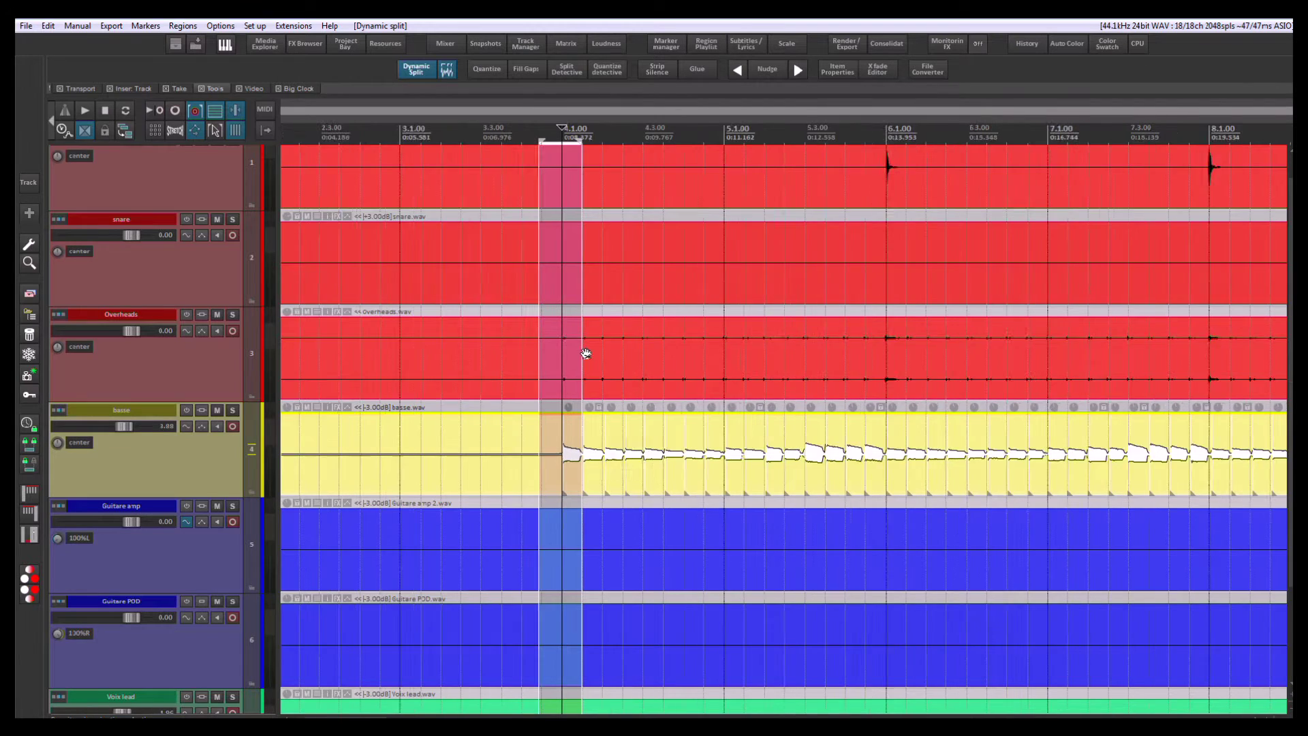
left_click(481, 68)
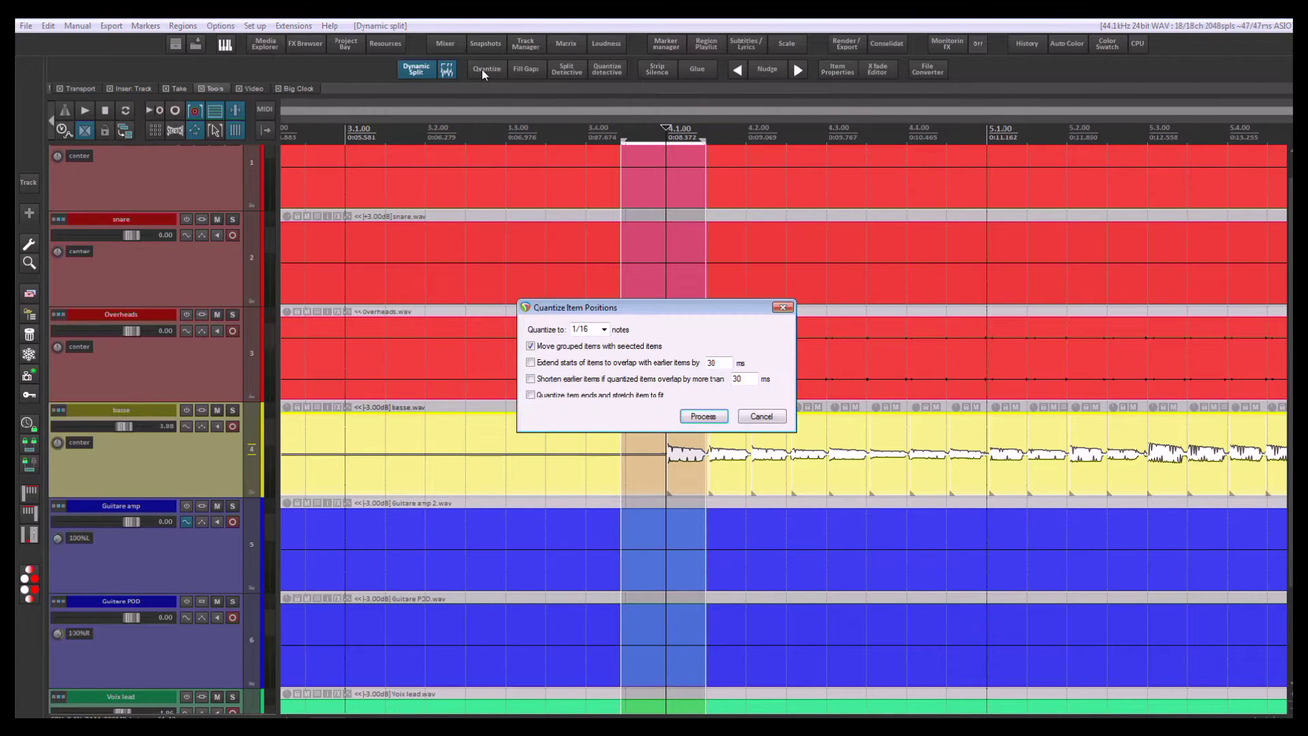
left_click_drag(683, 313, 989, 244)
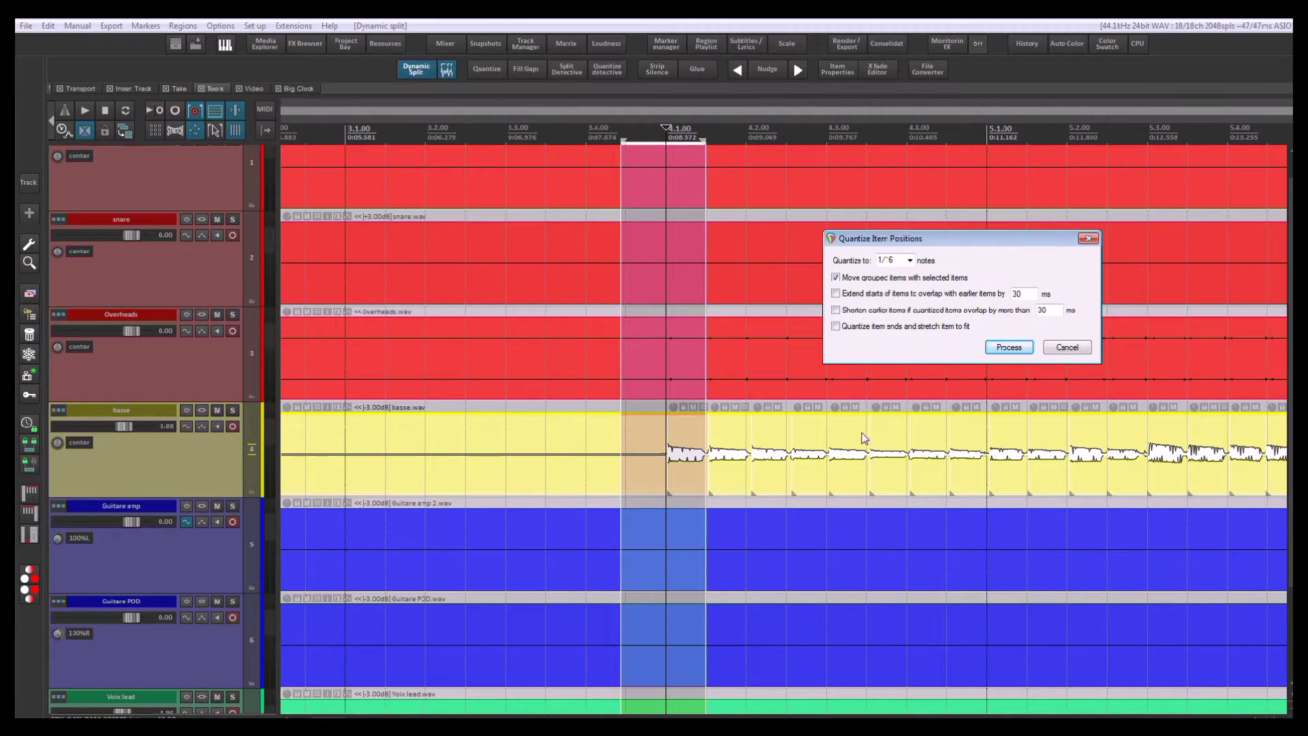
left_click(908, 261)
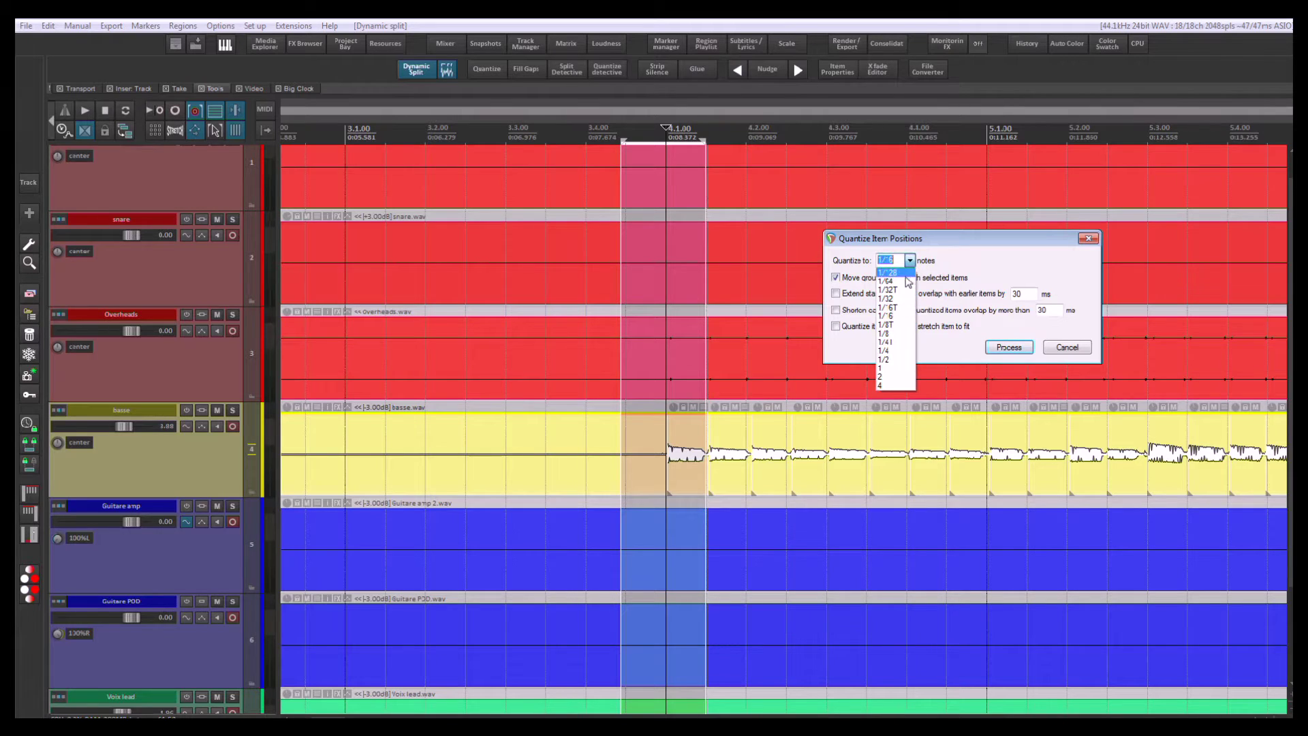
left_click(884, 333)
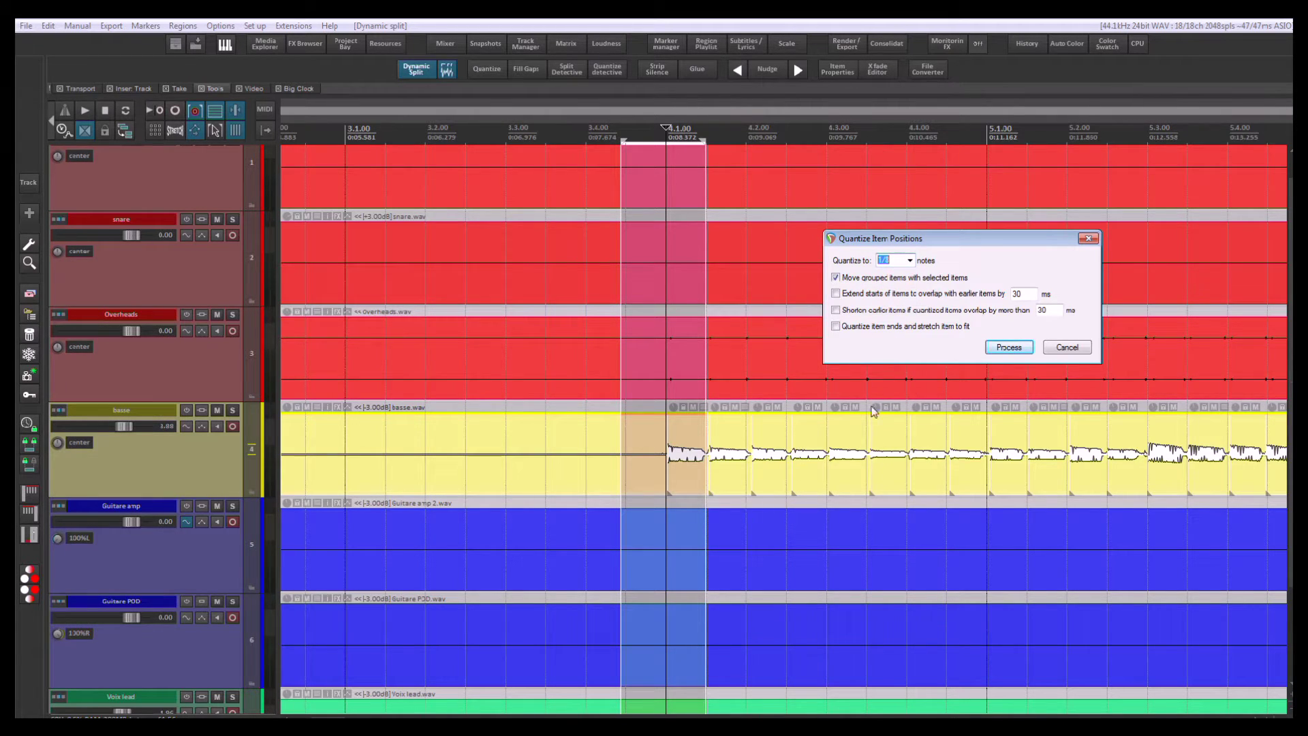
left_click(1009, 347)
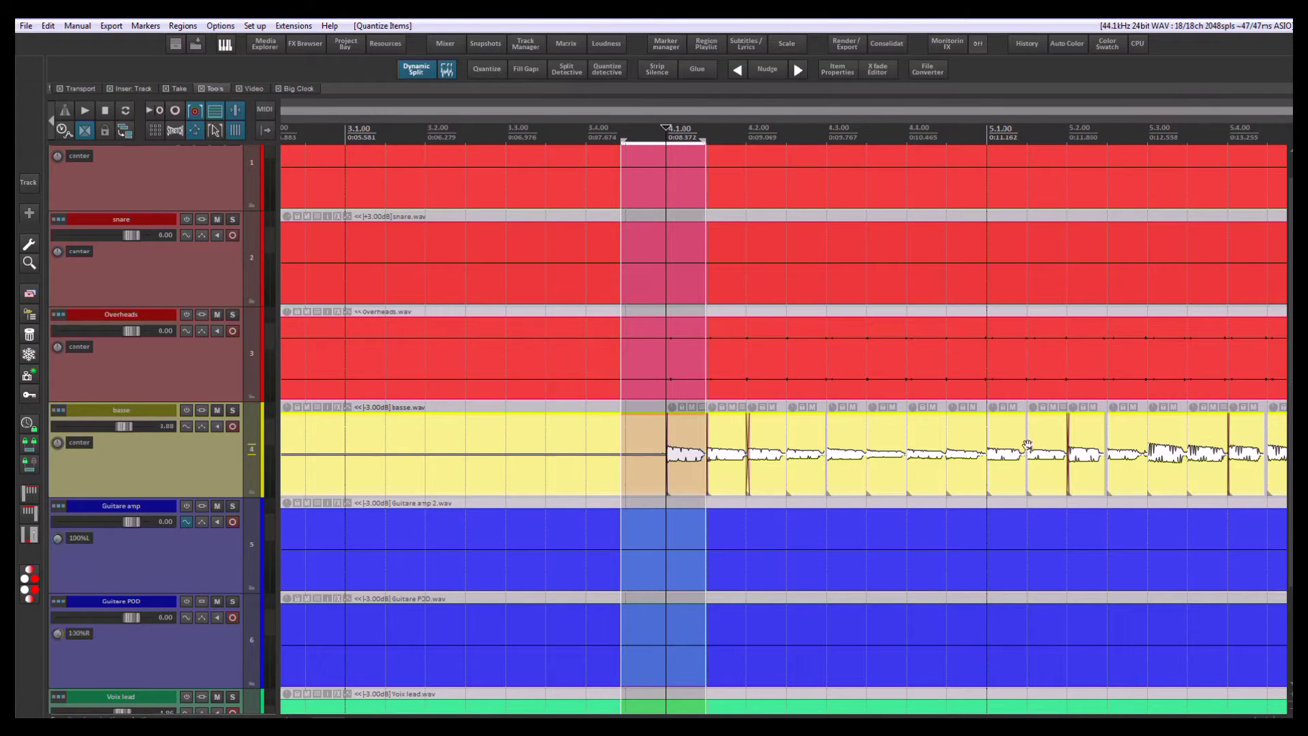
Examine the gaps and overlaps between the quantized bass slices.
scroll(655, 426, "down", 3)
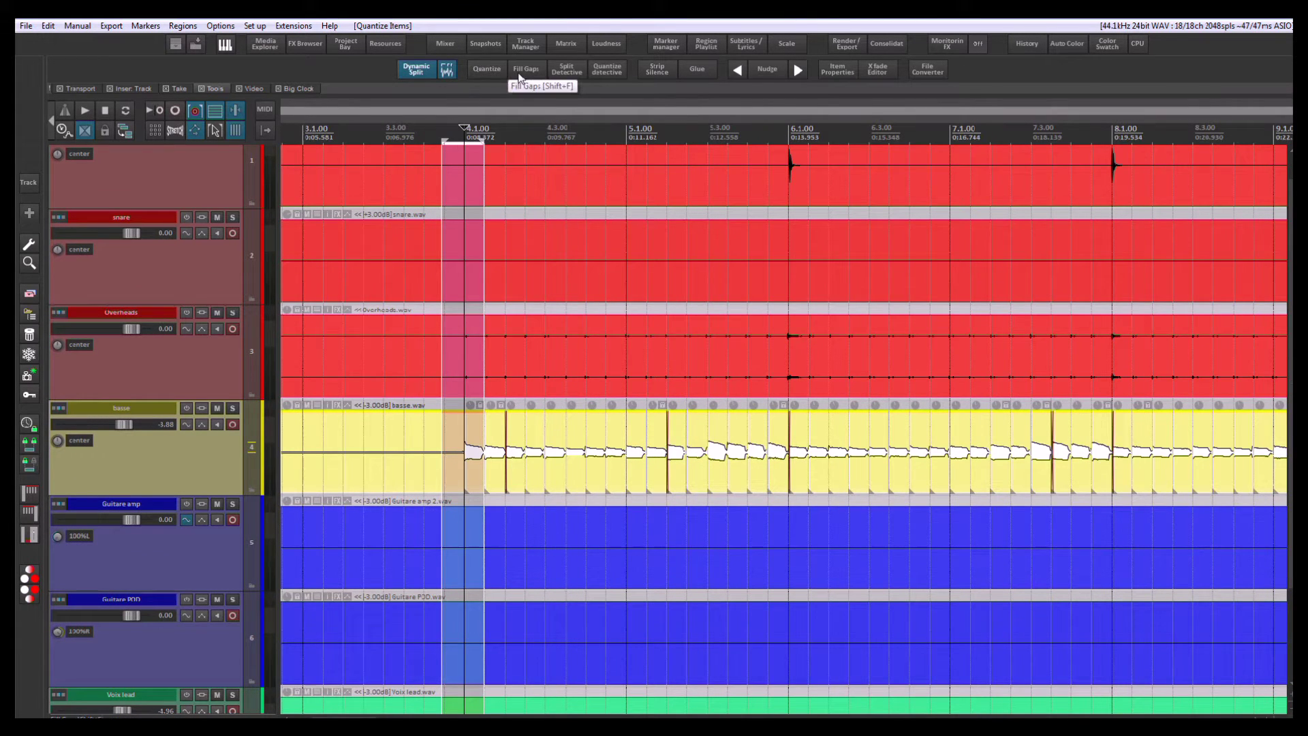
key("shift+f")
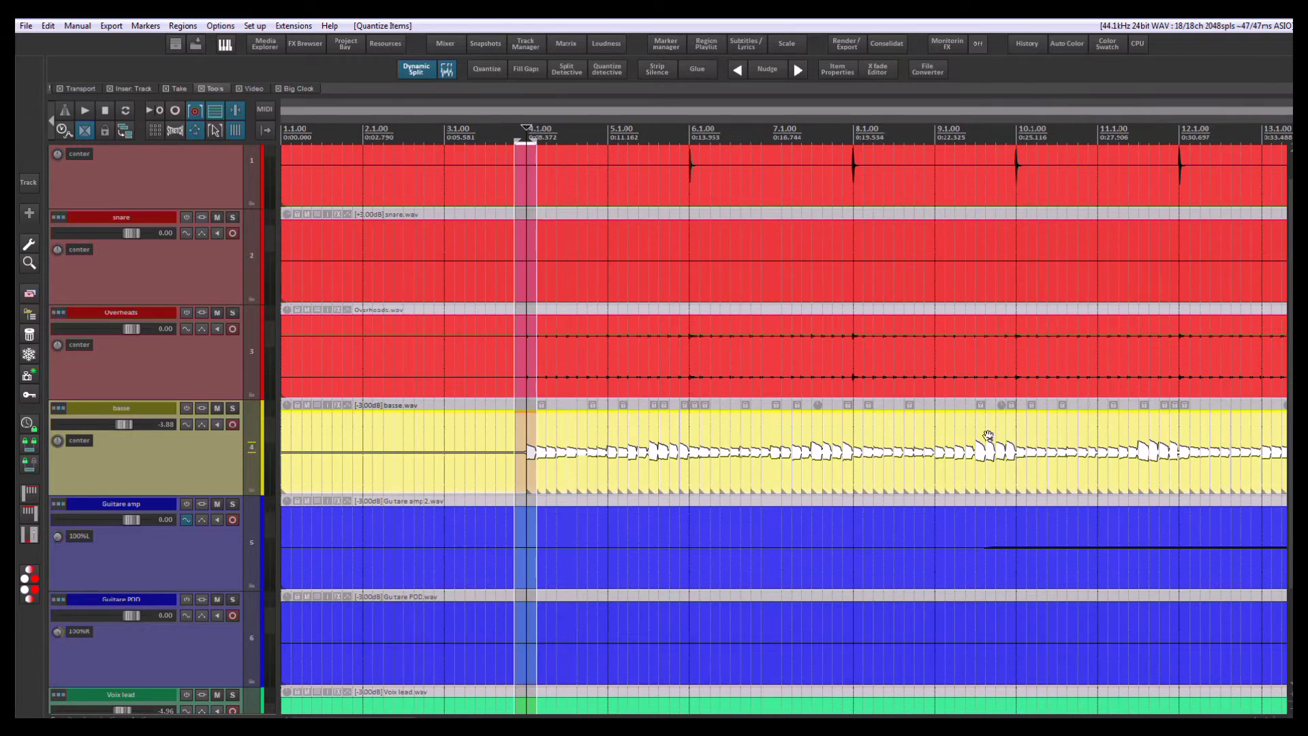
scroll(828, 451, "up", 8)
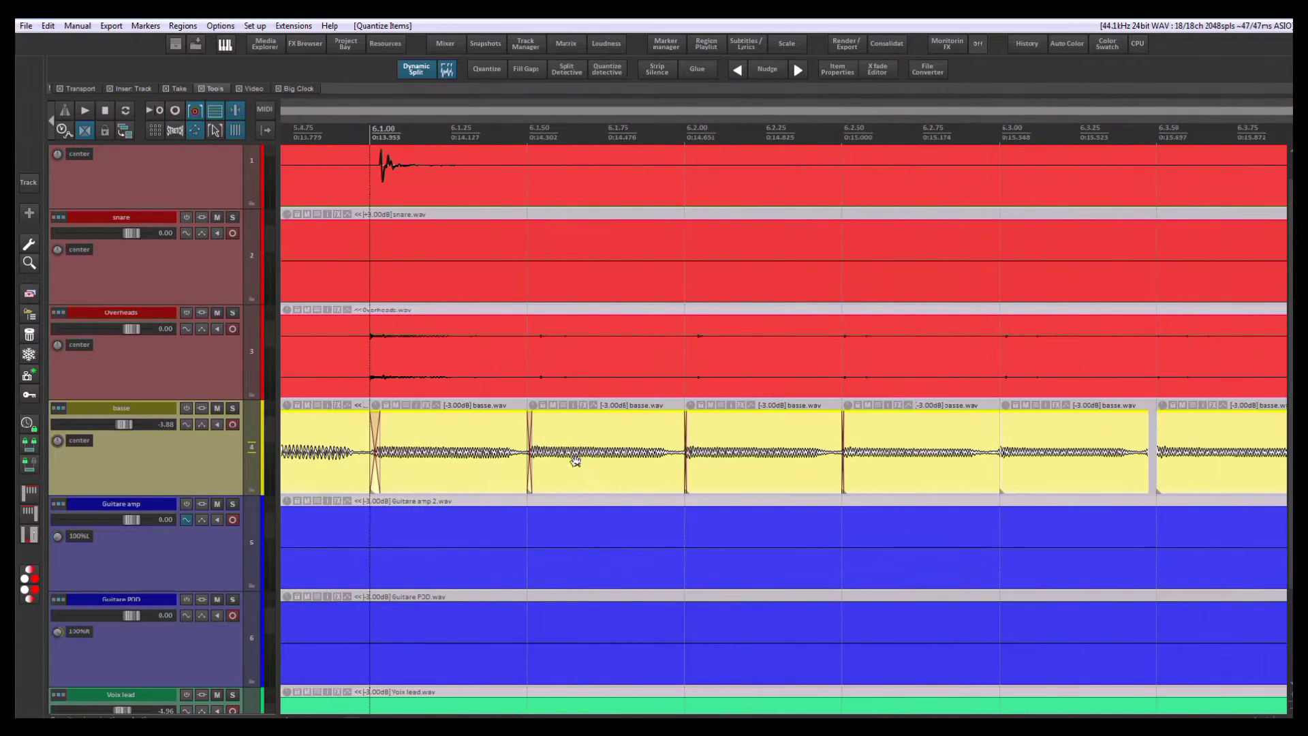
scroll(576, 461, "left", 6)
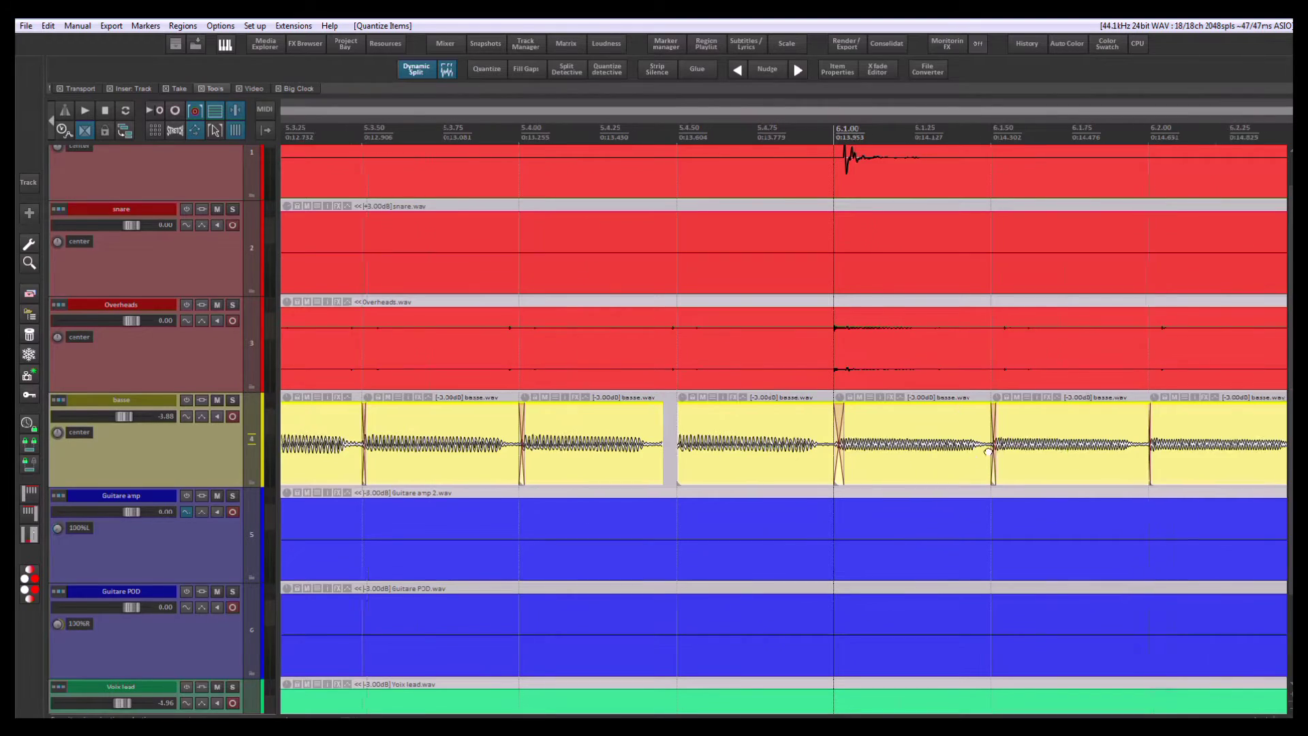
scroll(845, 456, "down", 4)
scroll(672, 451, "down", 12)
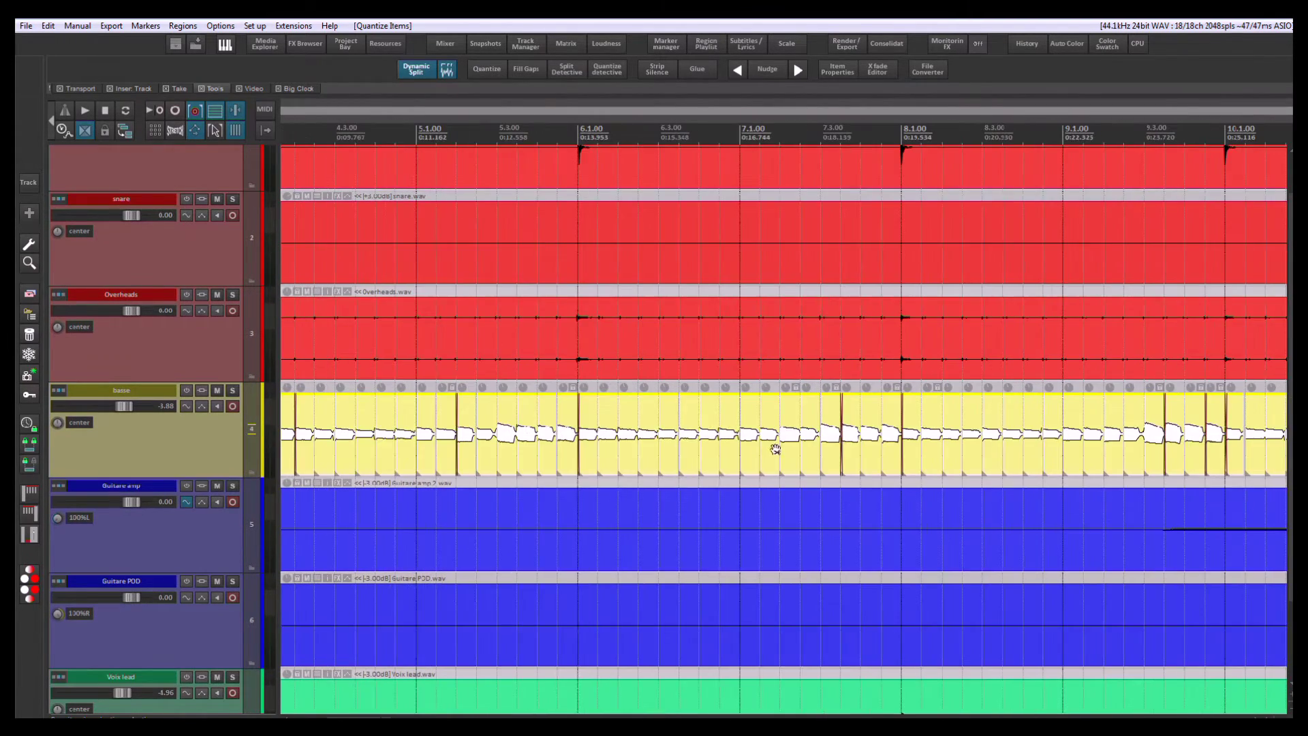
scroll(864, 459, "up", 8)
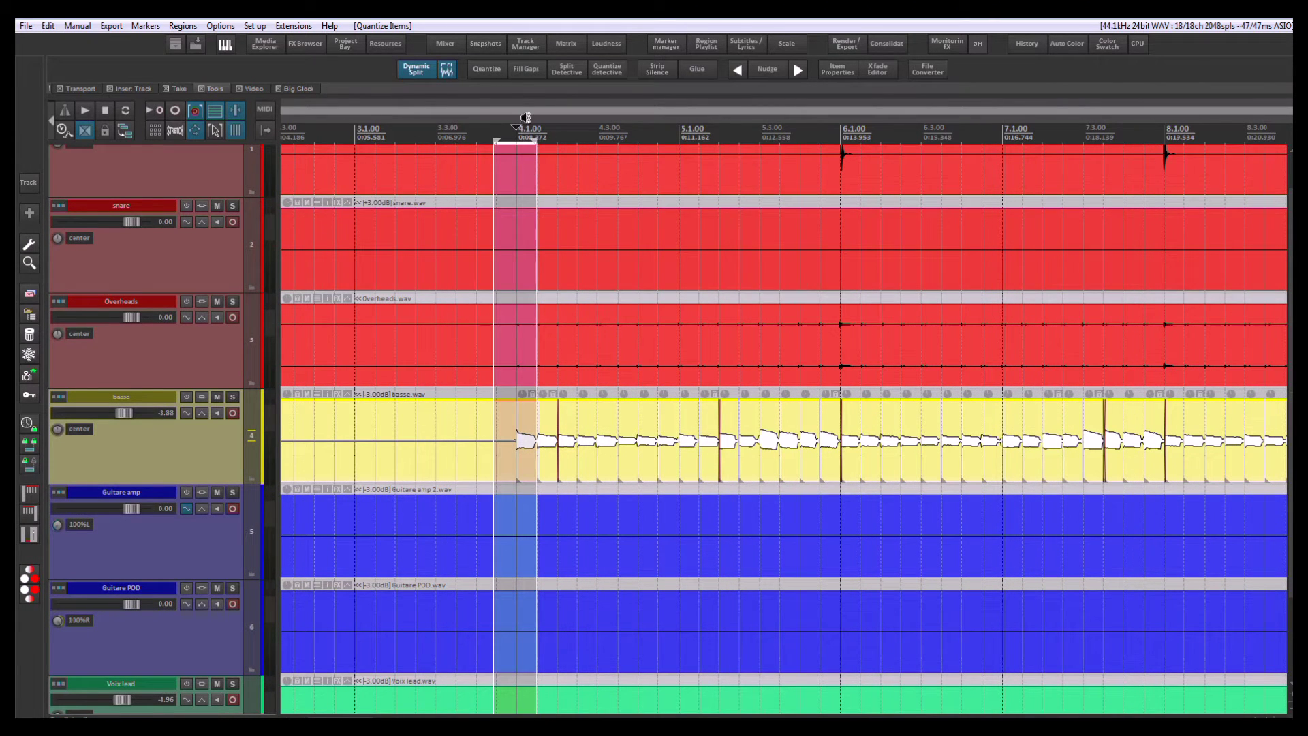
Fill the gaps between the bass slices using a 5 ms trigger pad, 5 ms crossfades and 15 ms maximum gap, marking possible artifacts.
left_click(525, 69)
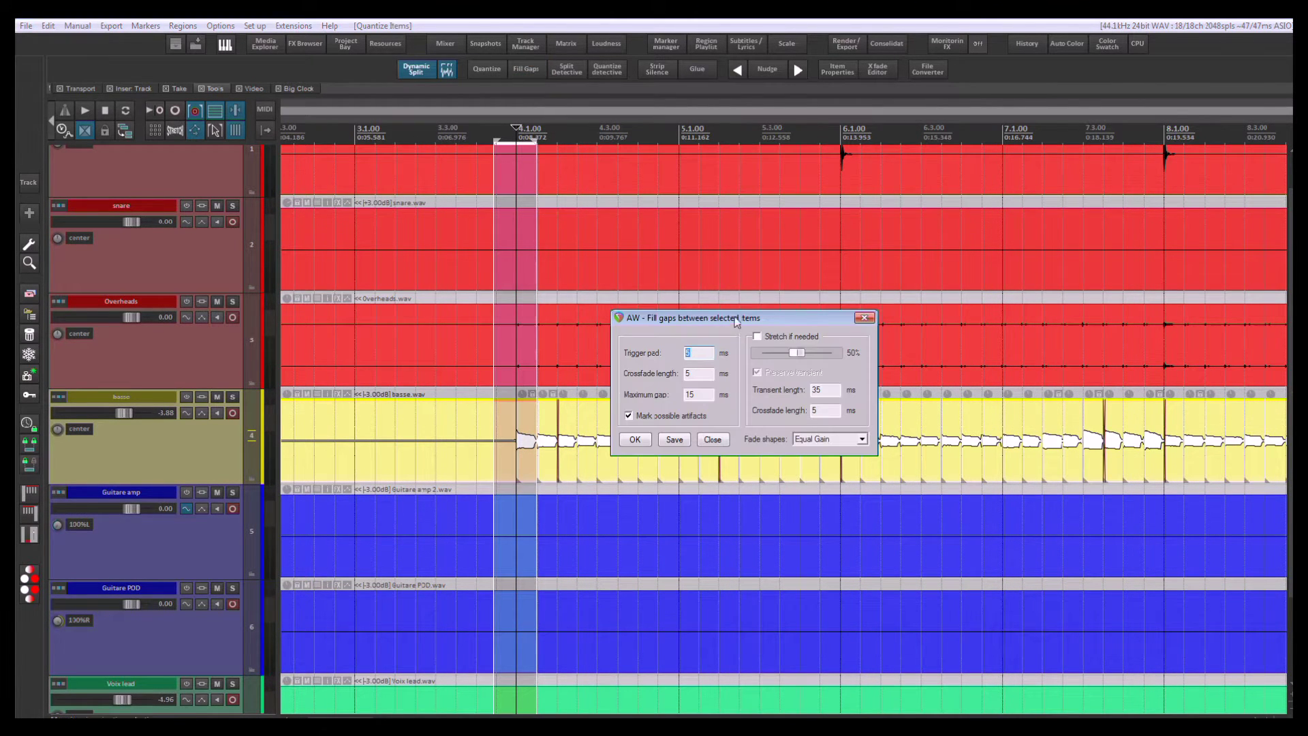
left_click_drag(736, 318, 767, 192)
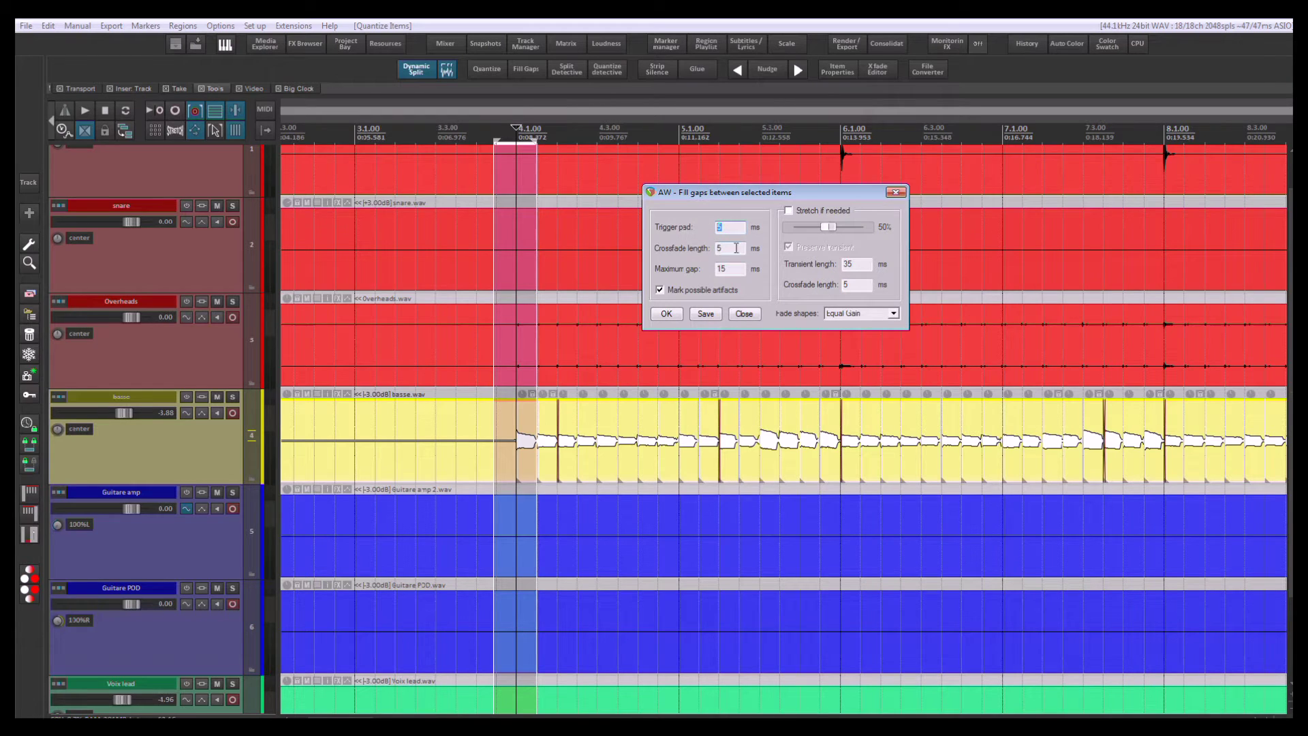
left_click(666, 313)
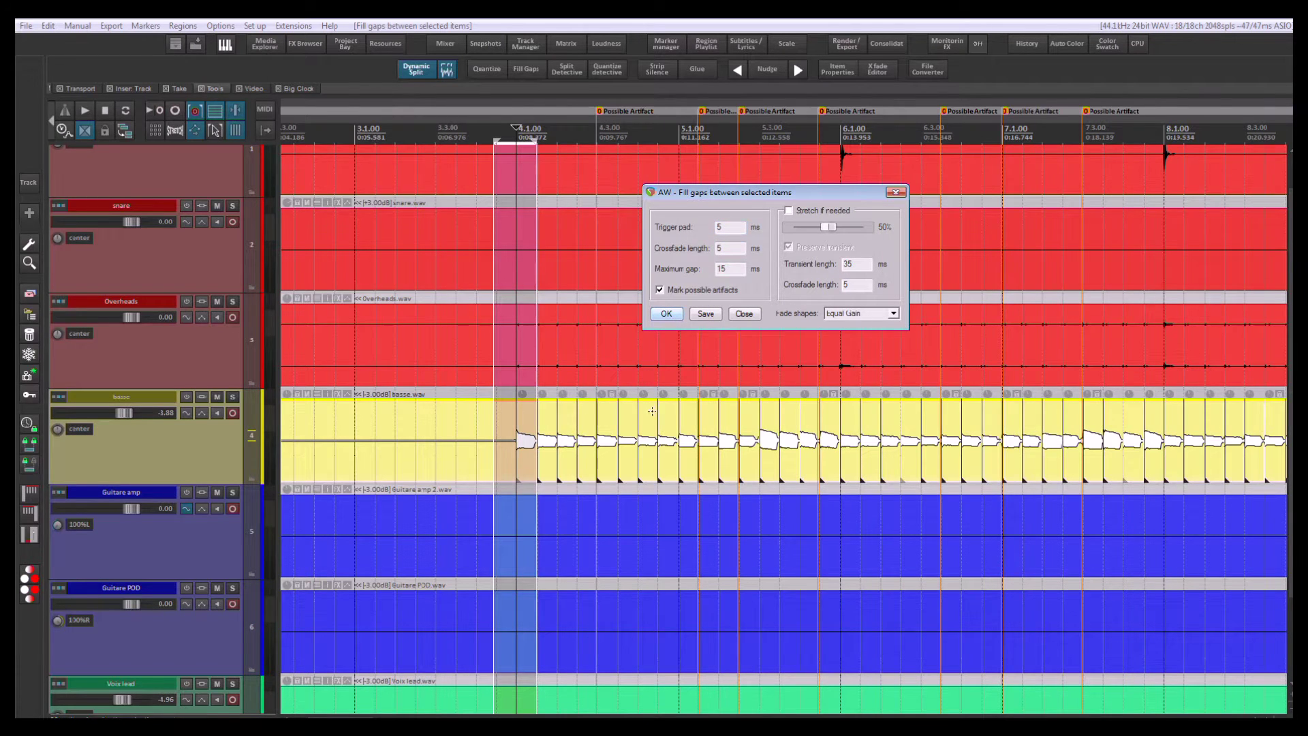
scroll(560, 451, "up", 10)
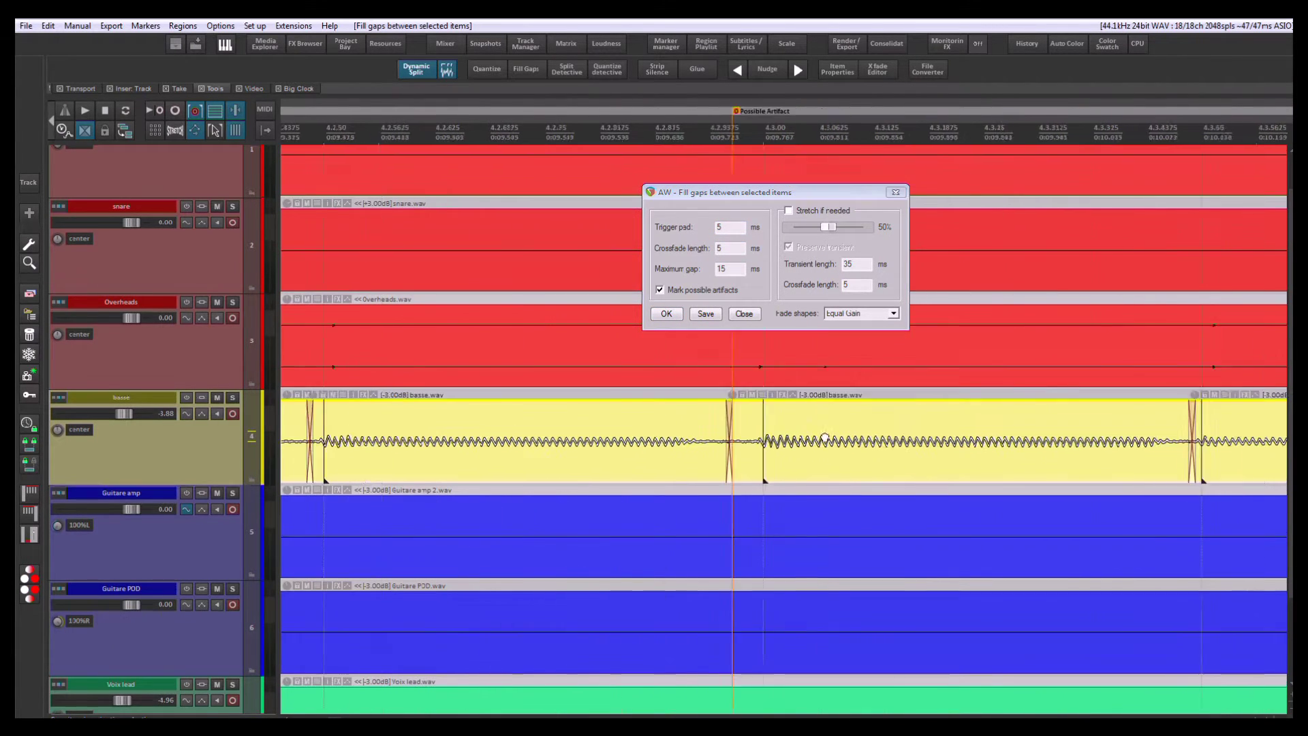
Undo the gap filling, quantizing and splitting of the bass track, restoring it to a single item.
scroll(825, 437, "down", 10)
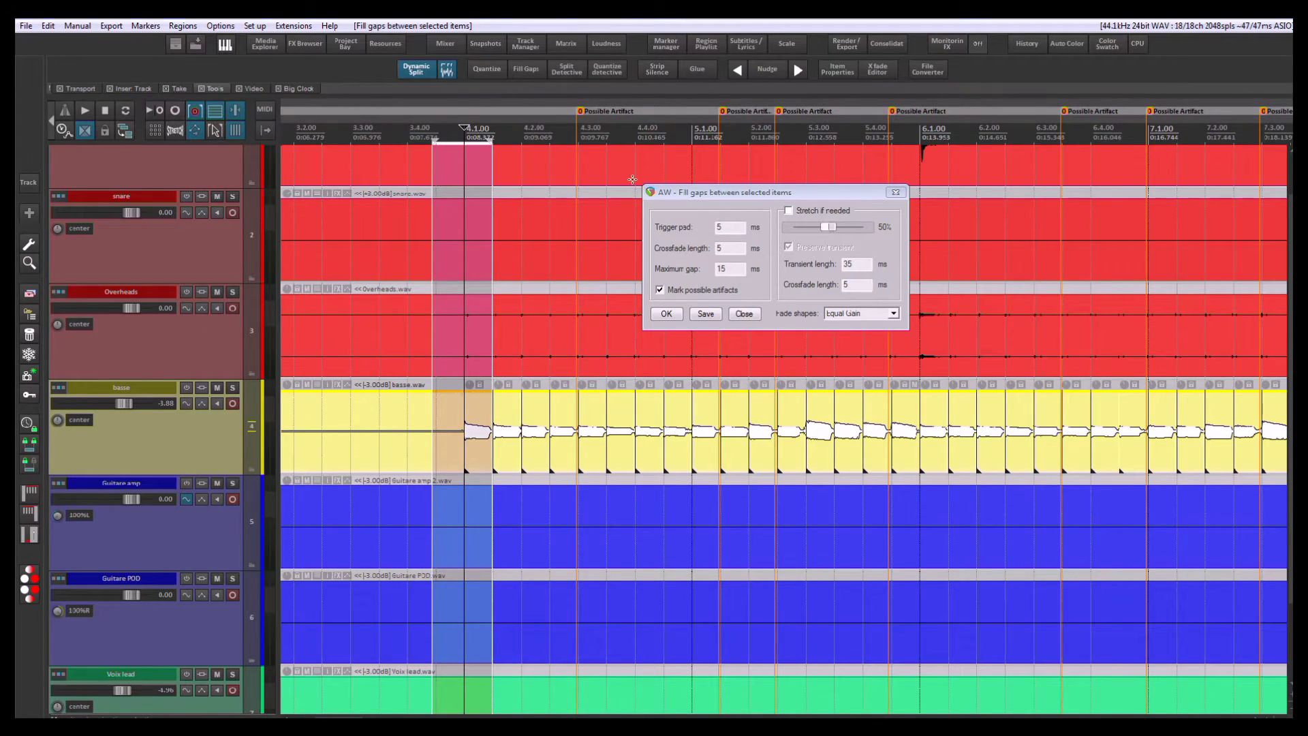
scroll(671, 421, "down", 8)
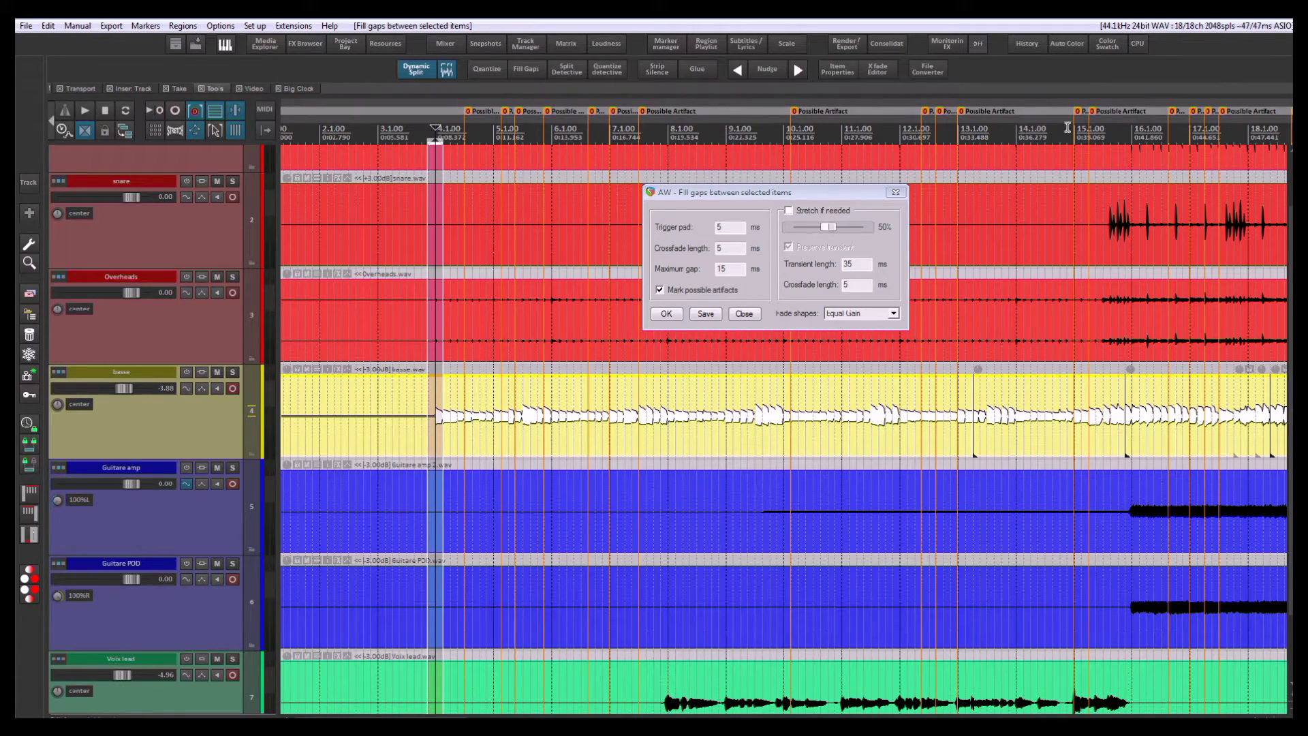
scroll(1111, 412, "up", 6)
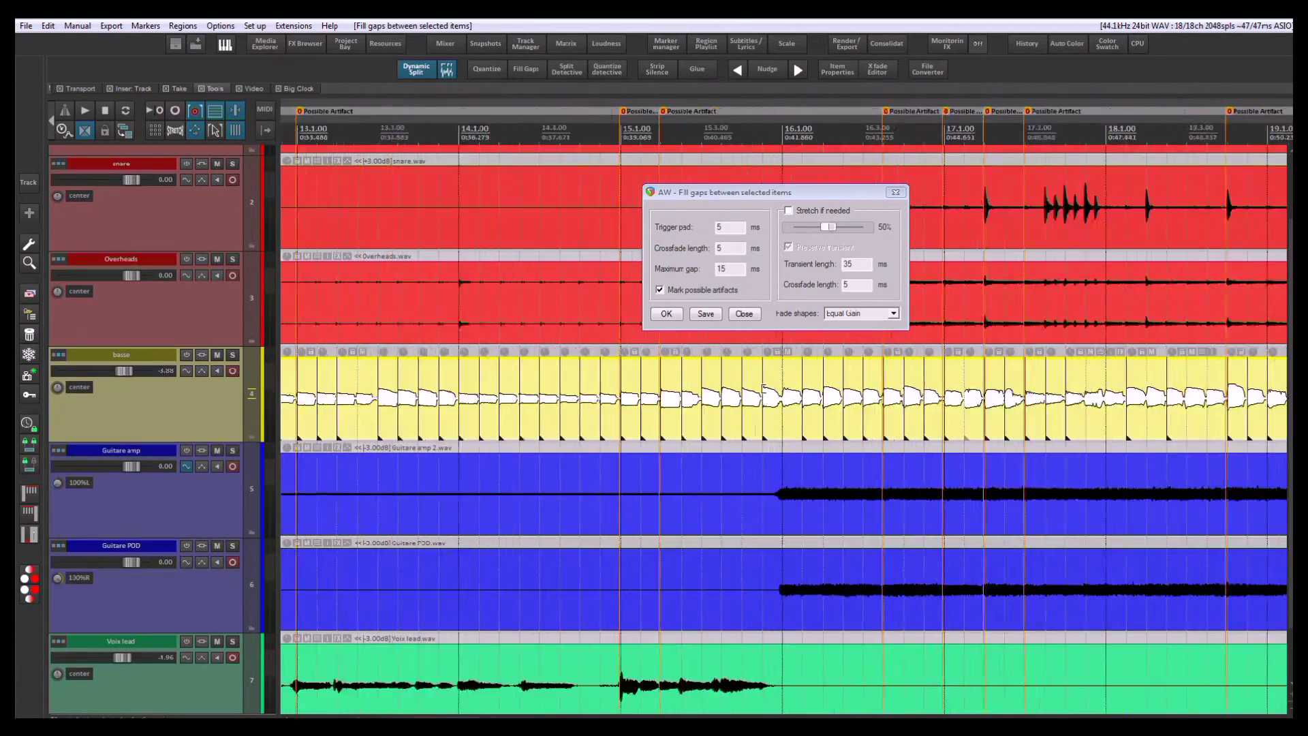
scroll(929, 408, "down", 6)
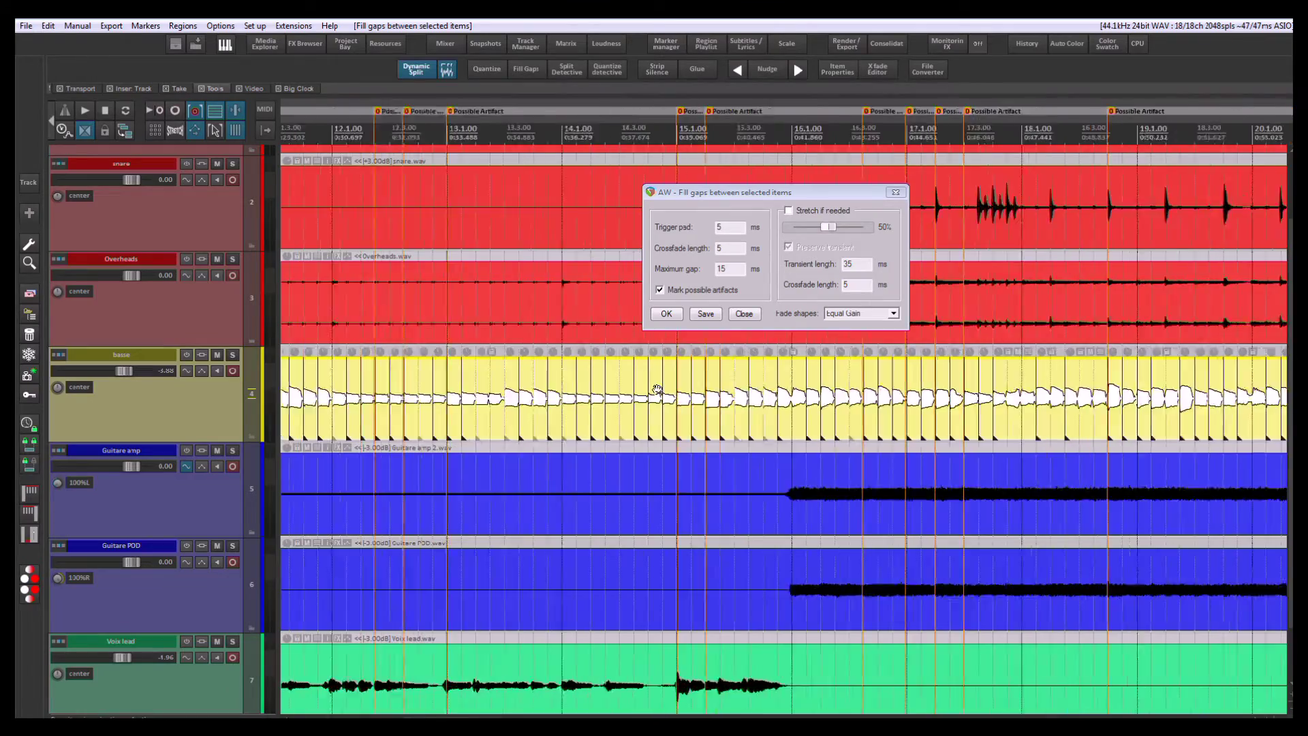
scroll(631, 387, "down", 3)
key("ctrl+z")
scroll(729, 269, "up", 2)
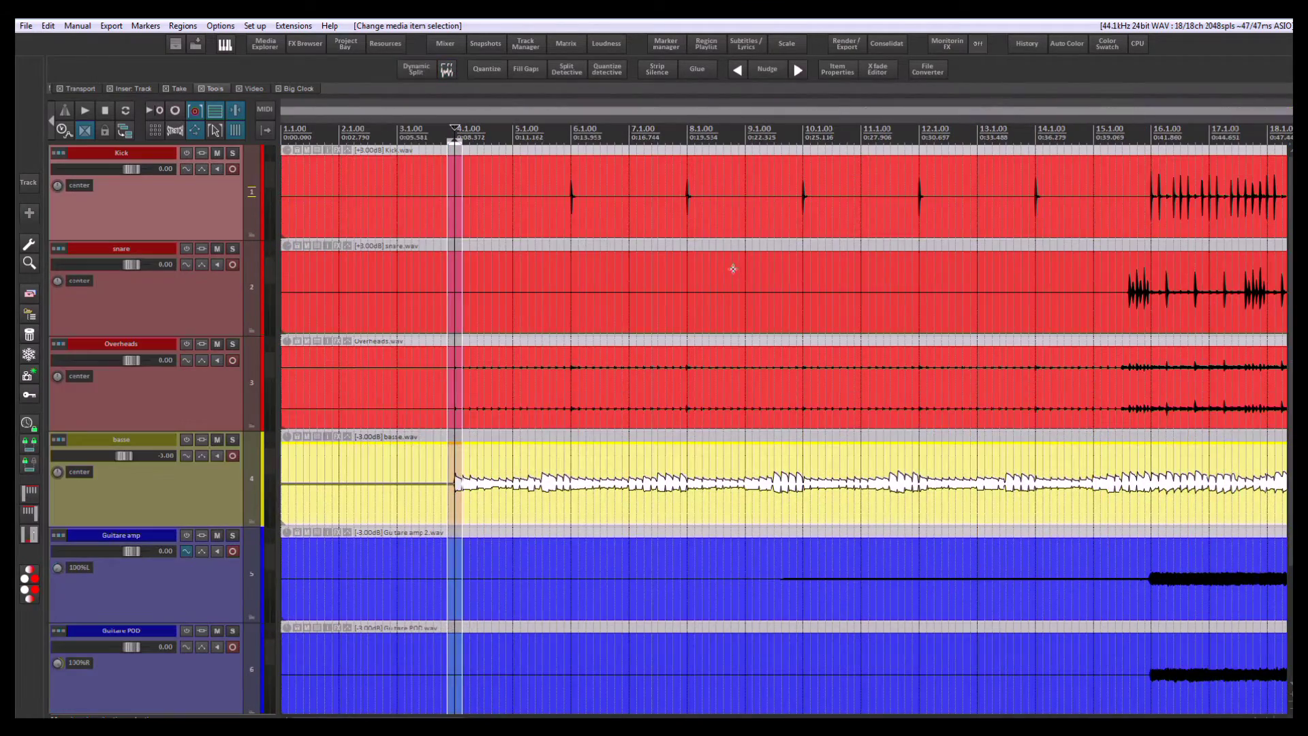
Dynamically split the whole kick item at its transients.
scroll(606, 171, "down", 2)
left_click(704, 196)
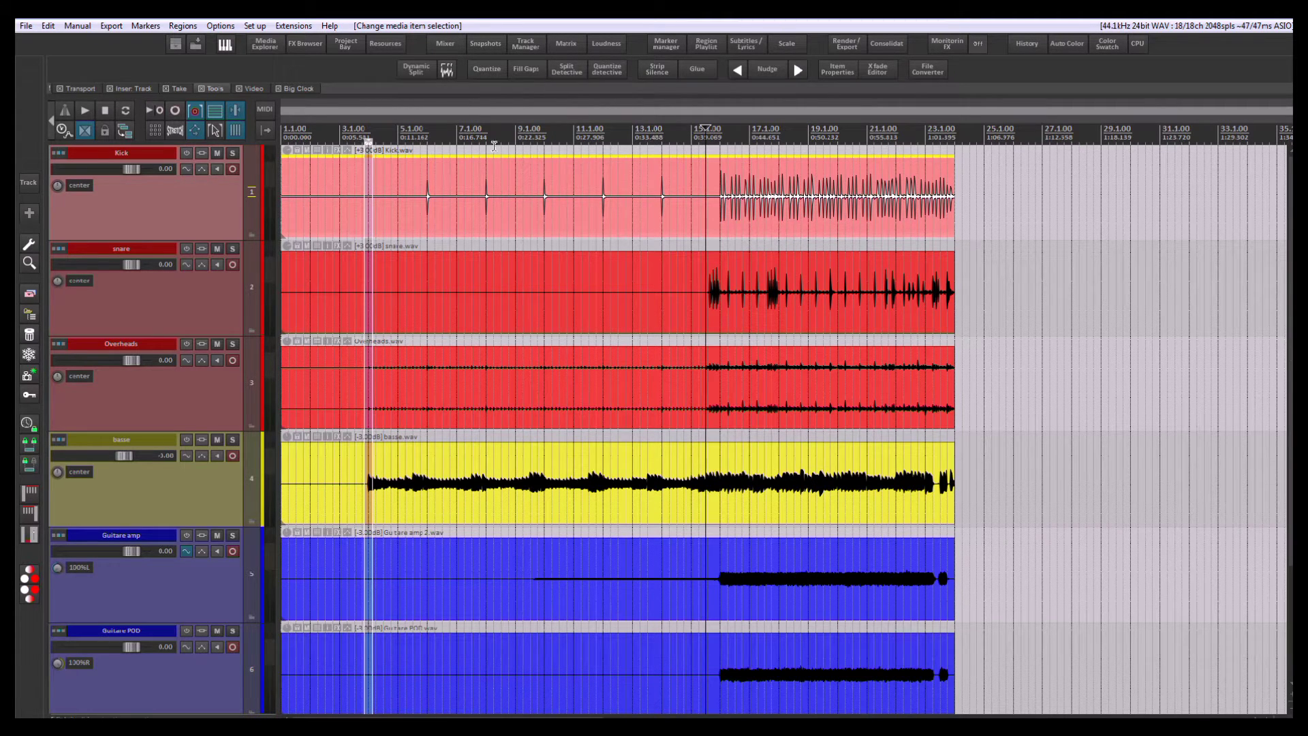
left_click(419, 75)
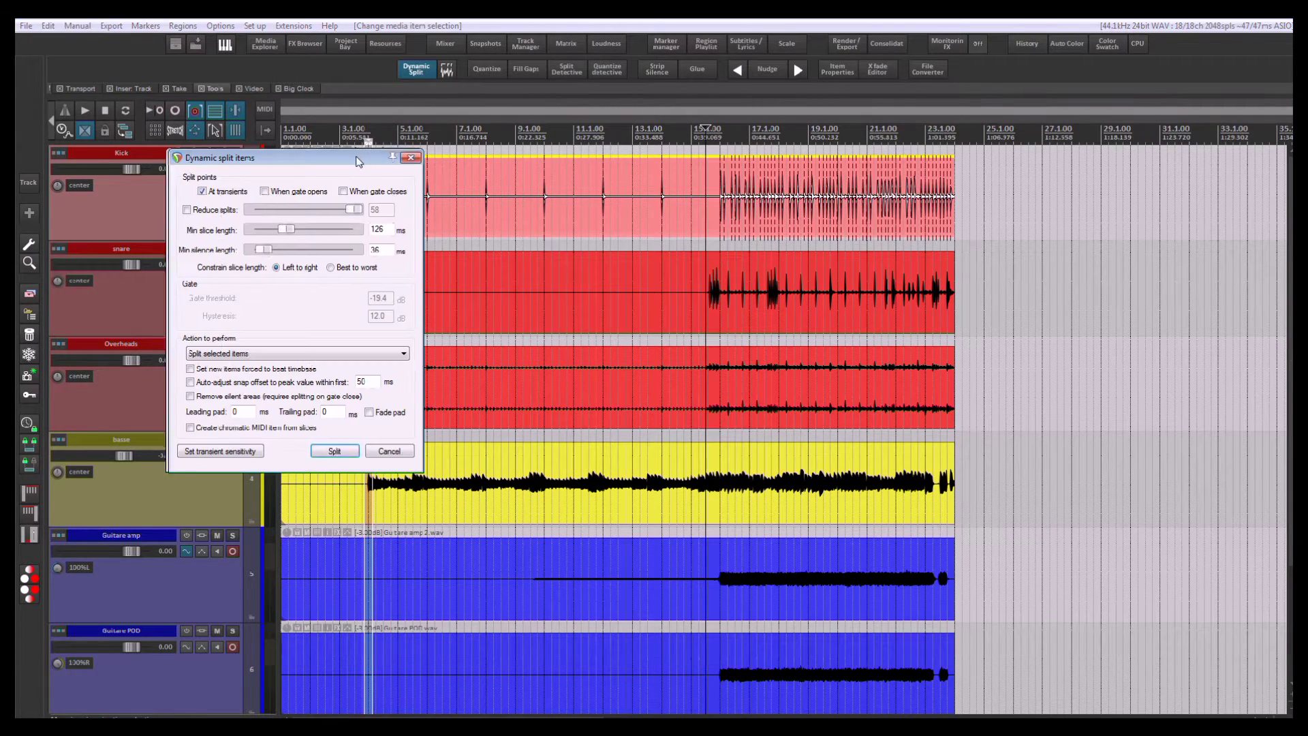
left_click_drag(351, 158, 781, 275)
scroll(877, 211, "up", 5)
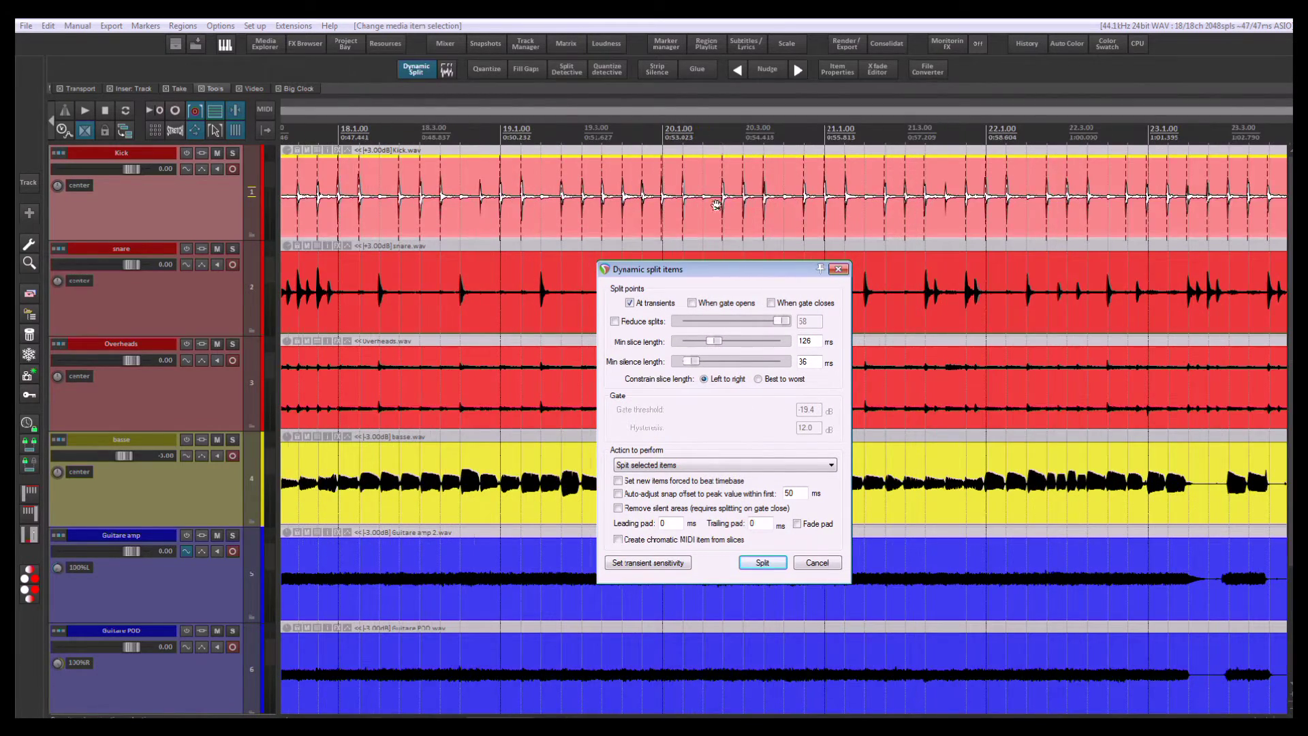
scroll(712, 204, "down", 2)
left_click(763, 562)
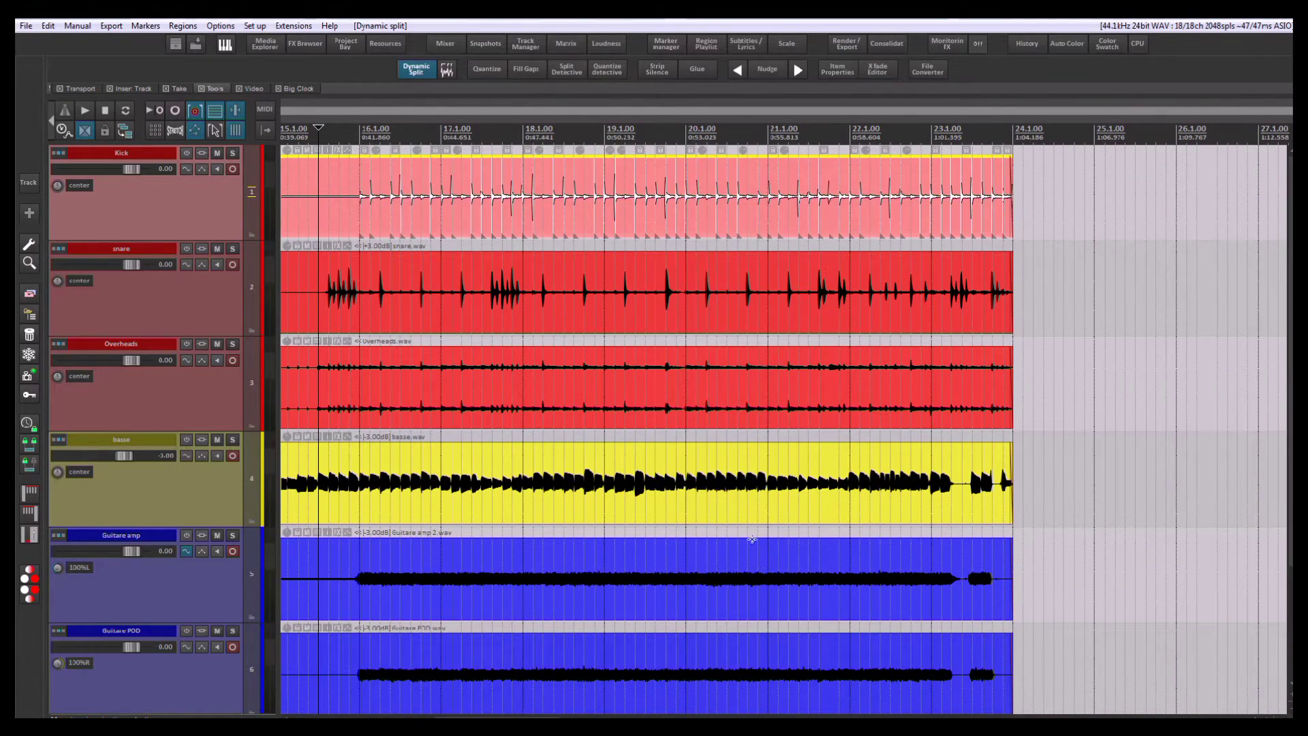
Examine the kick slices against the snare, overhead and bass tracks from about bar 12 to the end.
scroll(730, 285, "left", 3)
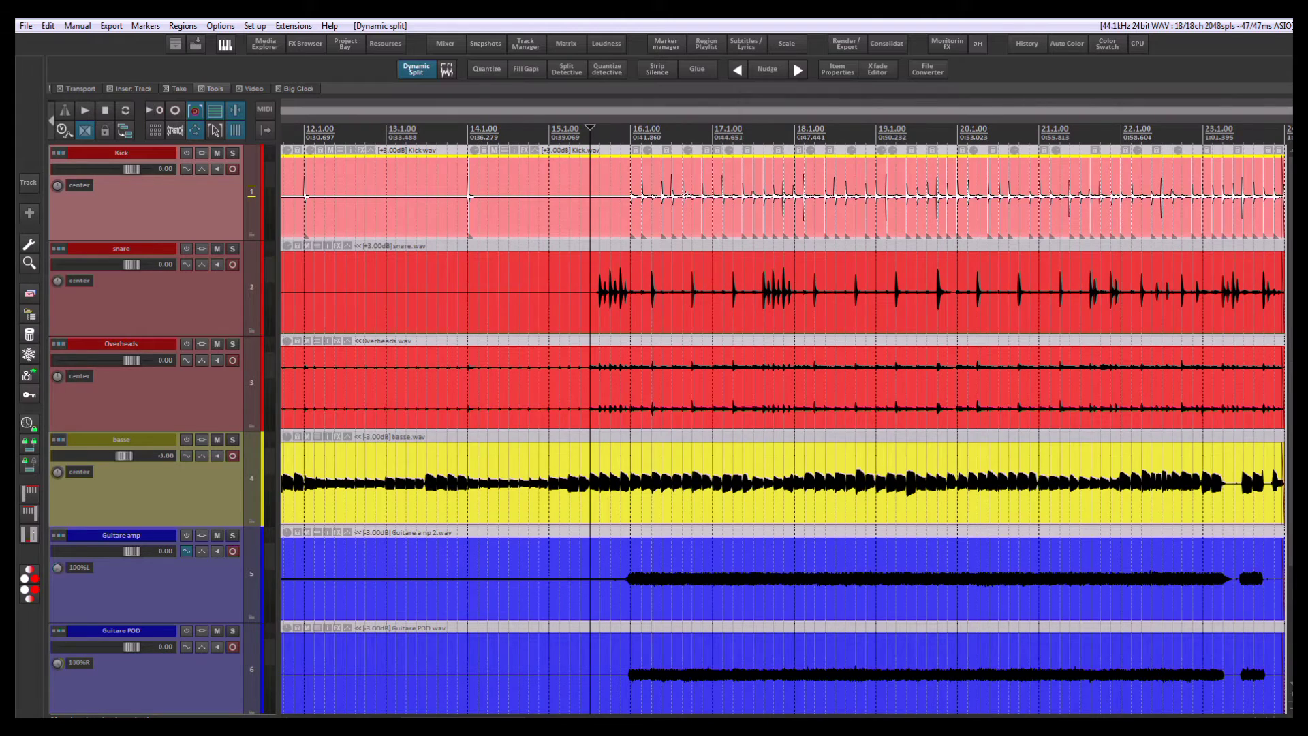
scroll(686, 196, "up", 3)
scroll(666, 251, "up", 3)
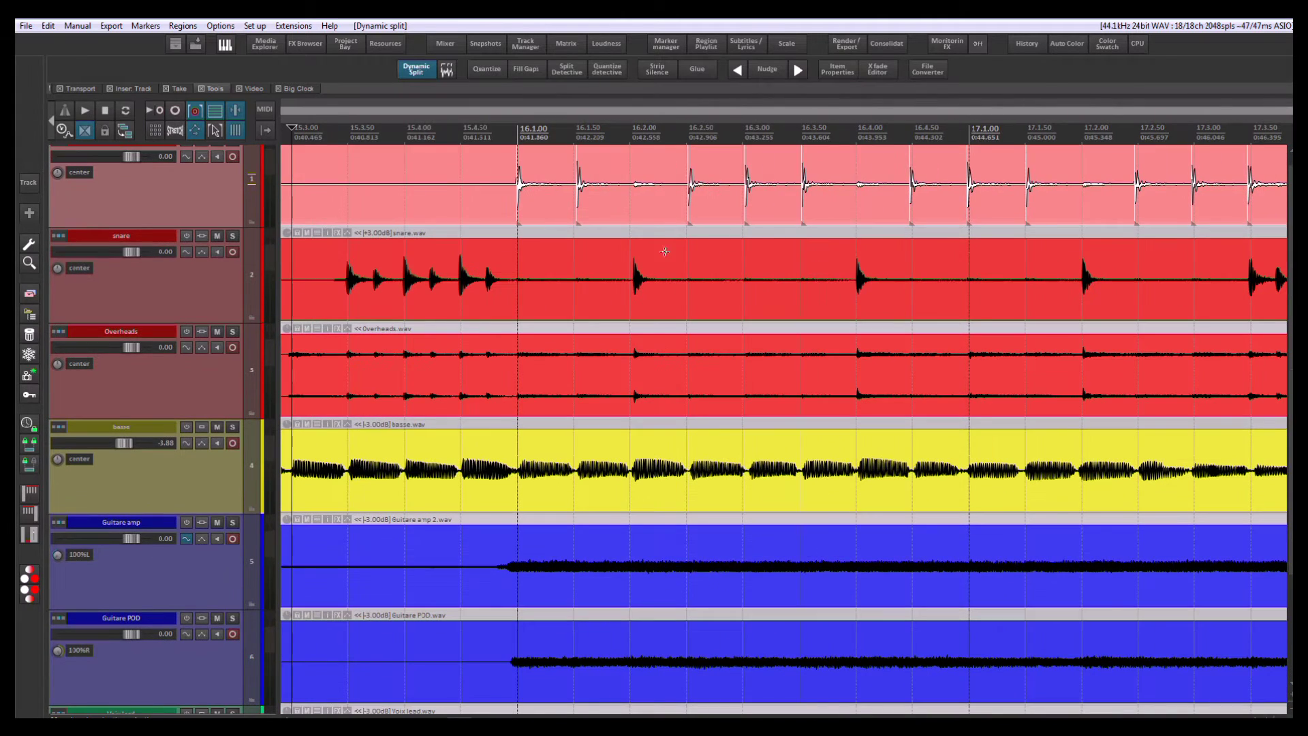
scroll(639, 210, "up", 1)
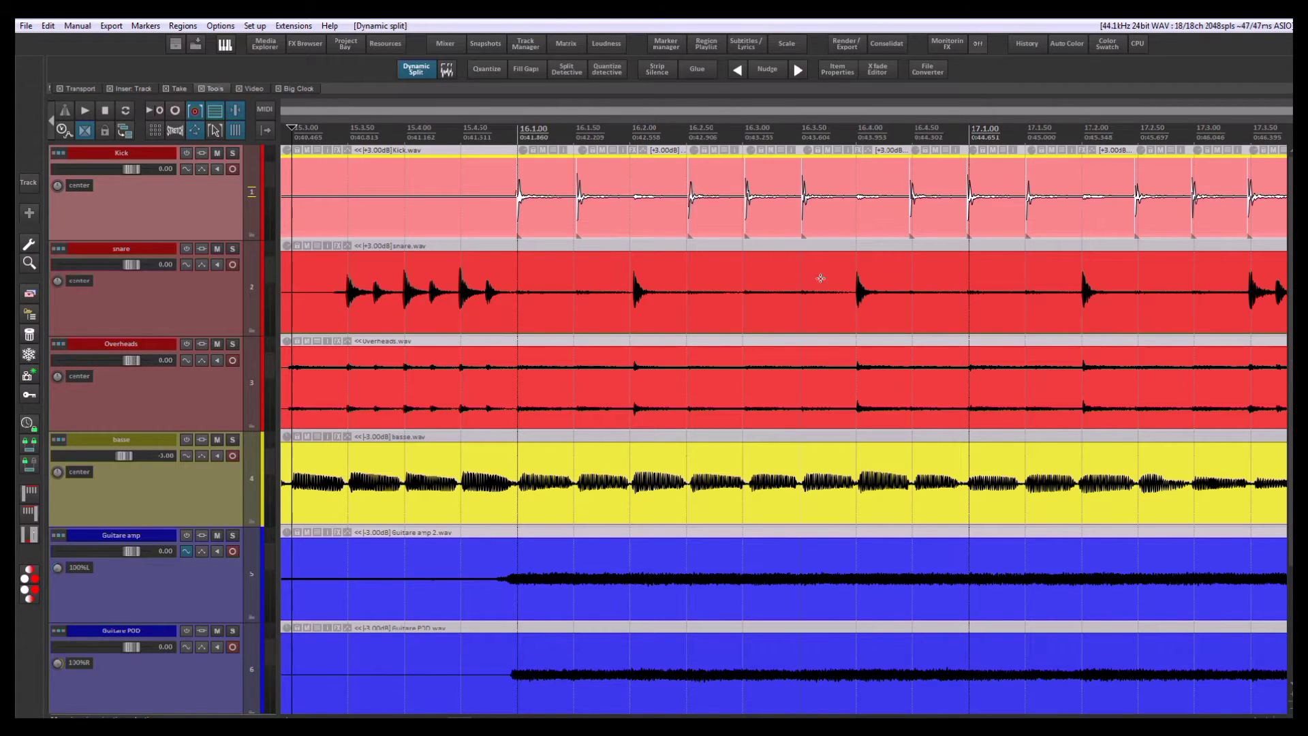
scroll(837, 314, "down", 3)
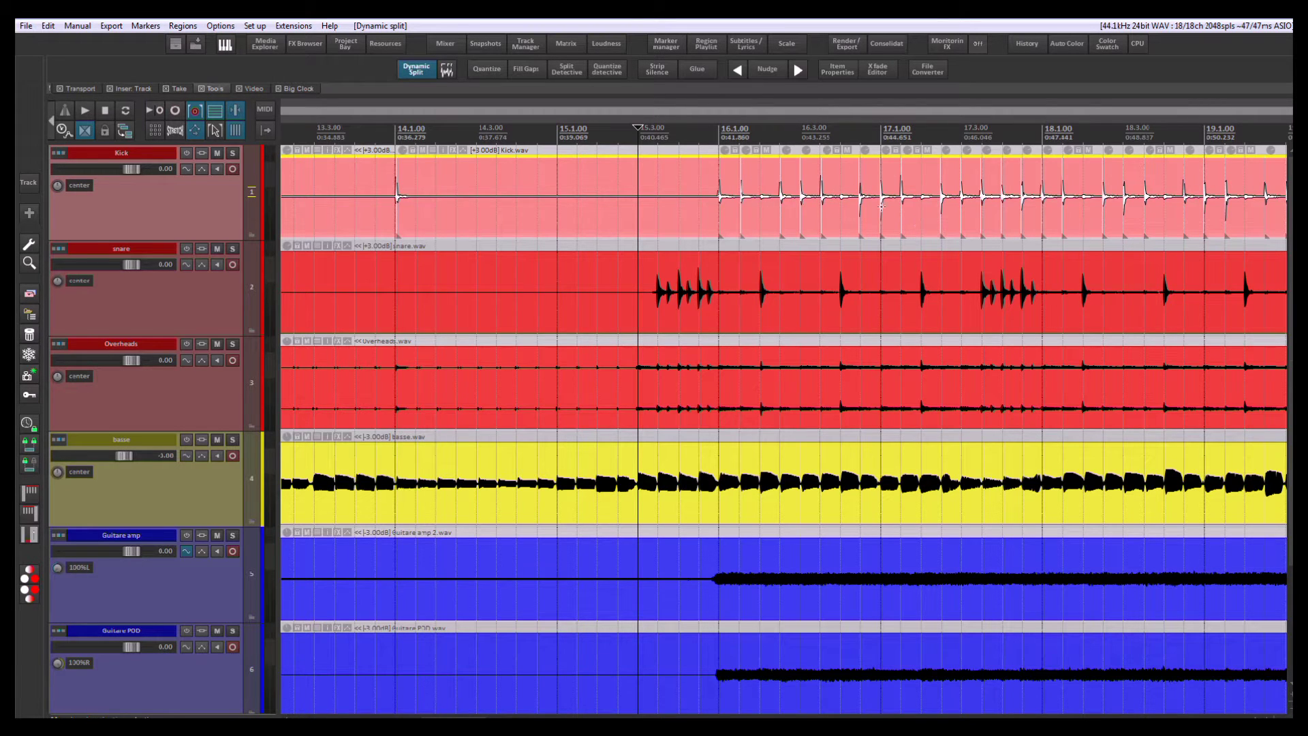
scroll(908, 308, "up", 3)
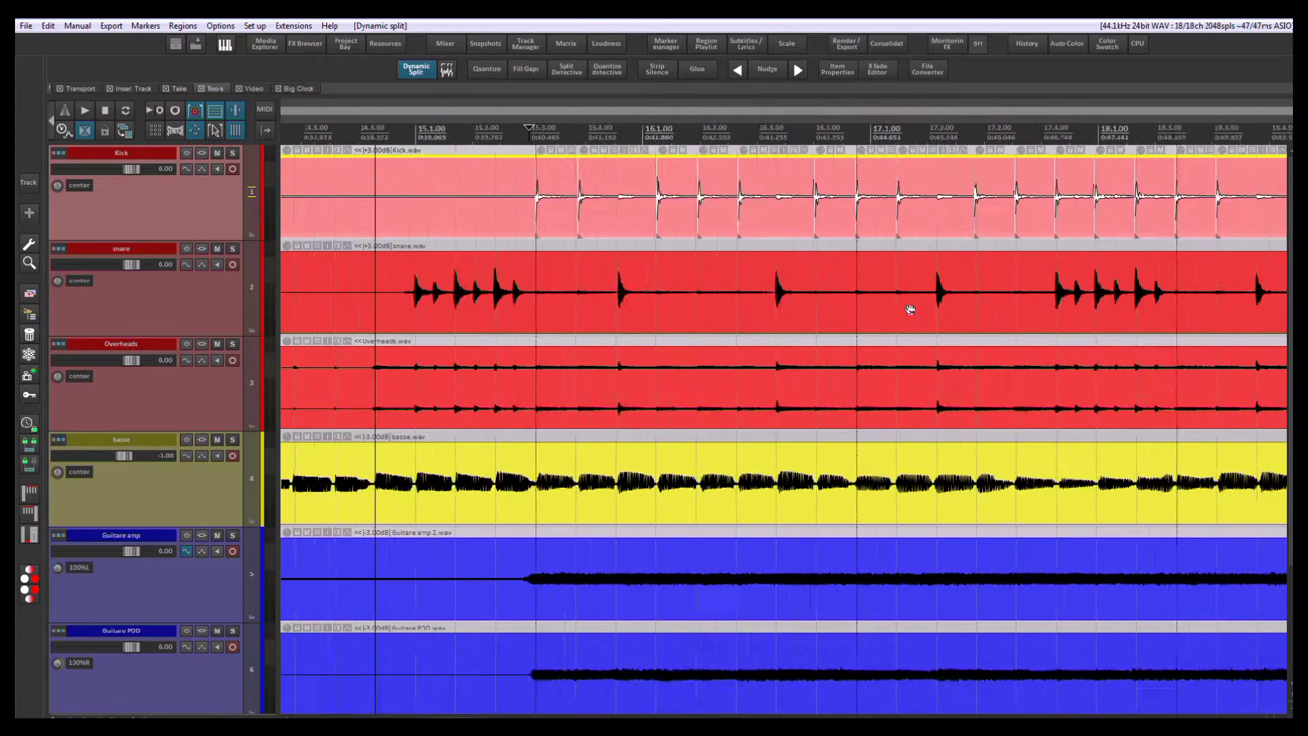
scroll(909, 309, "down", 2)
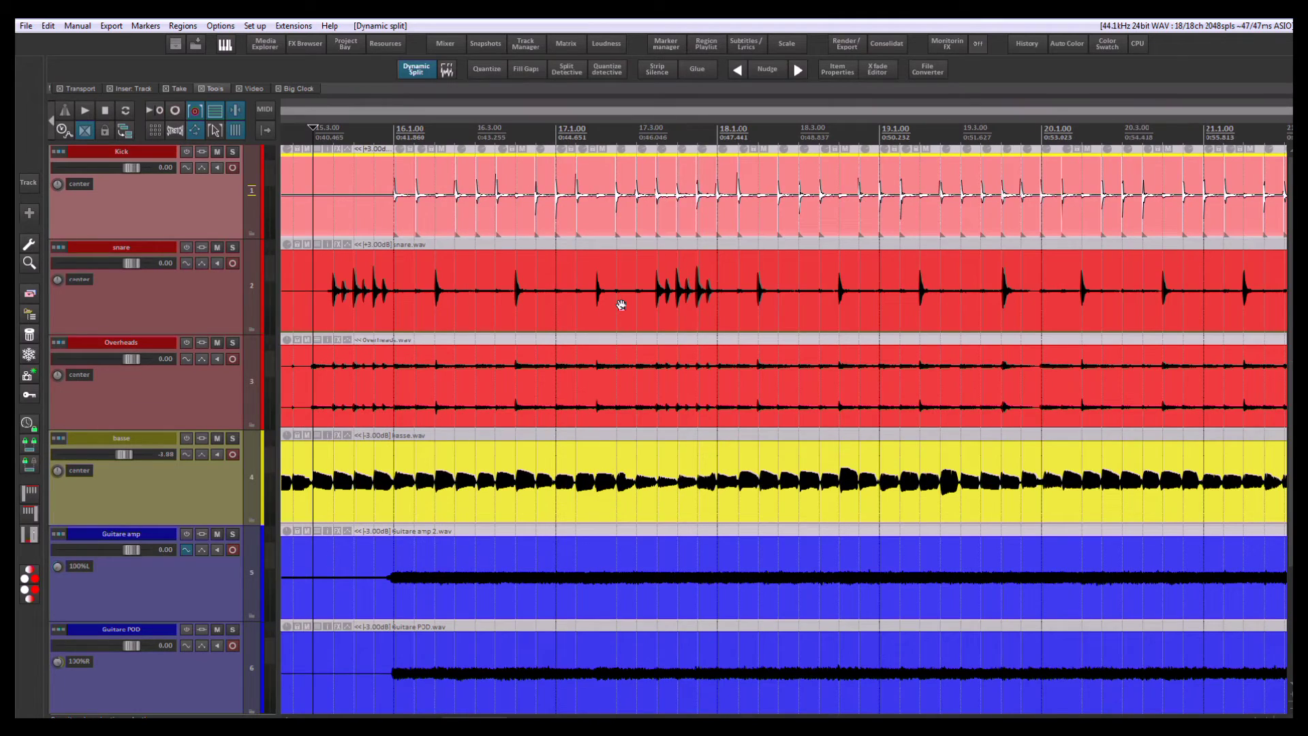
scroll(556, 259, "down", 4)
scroll(586, 247, "up", 2)
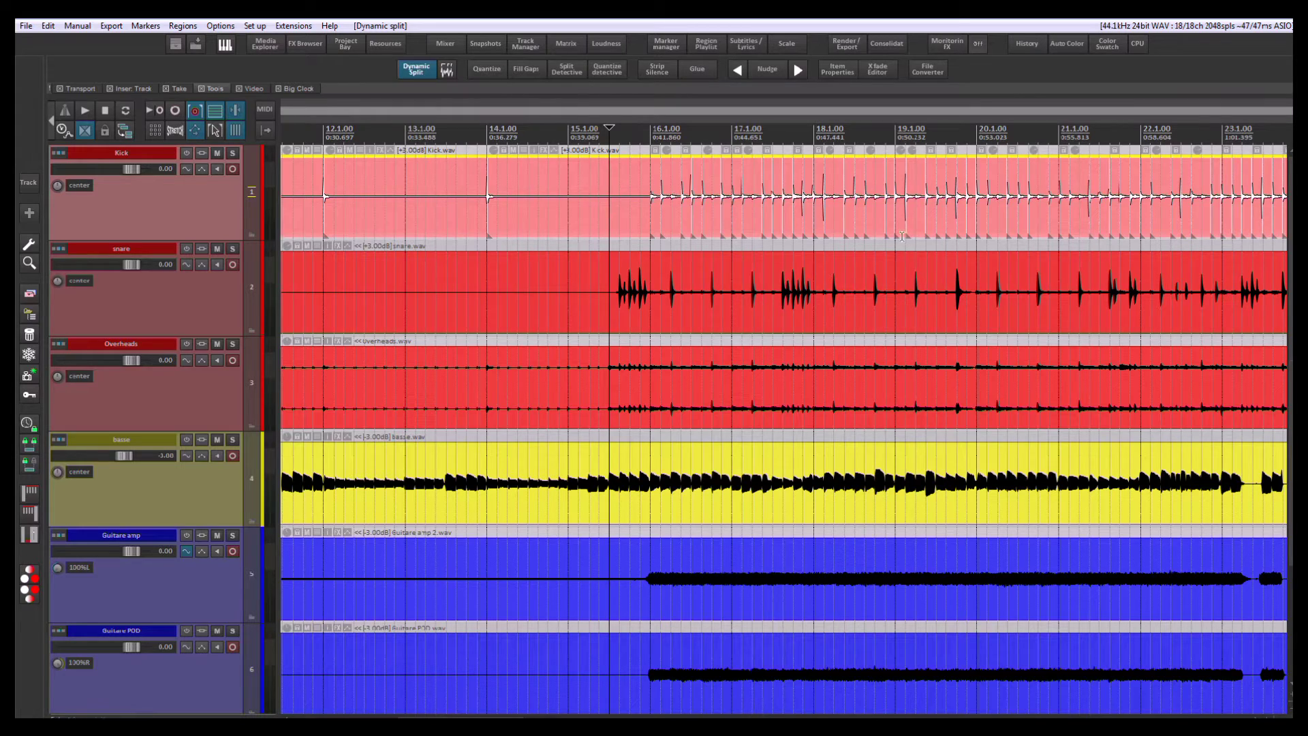
scroll(871, 459, "down", 2)
scroll(634, 374, "up", 2)
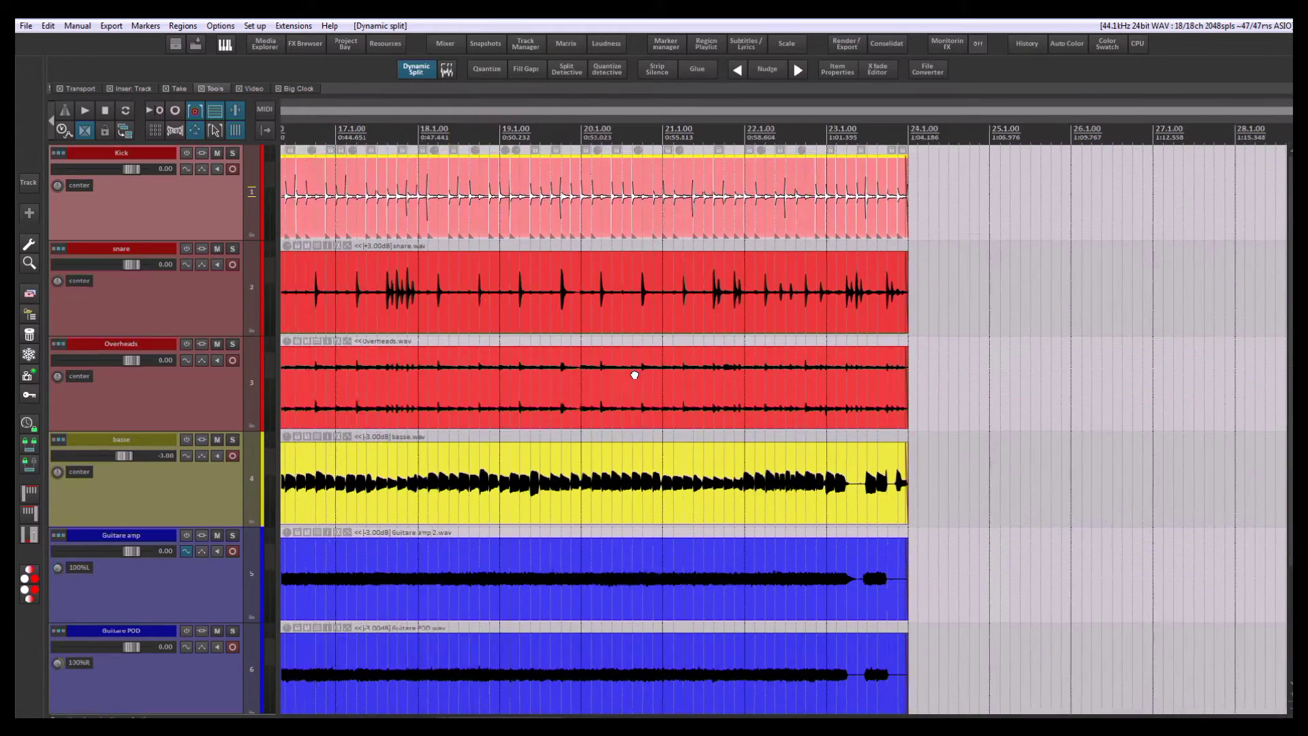
Store the start and end positions of the selected kick slices with Split Detective.
left_click(567, 69)
left_click_drag(209, 28, 955, 233)
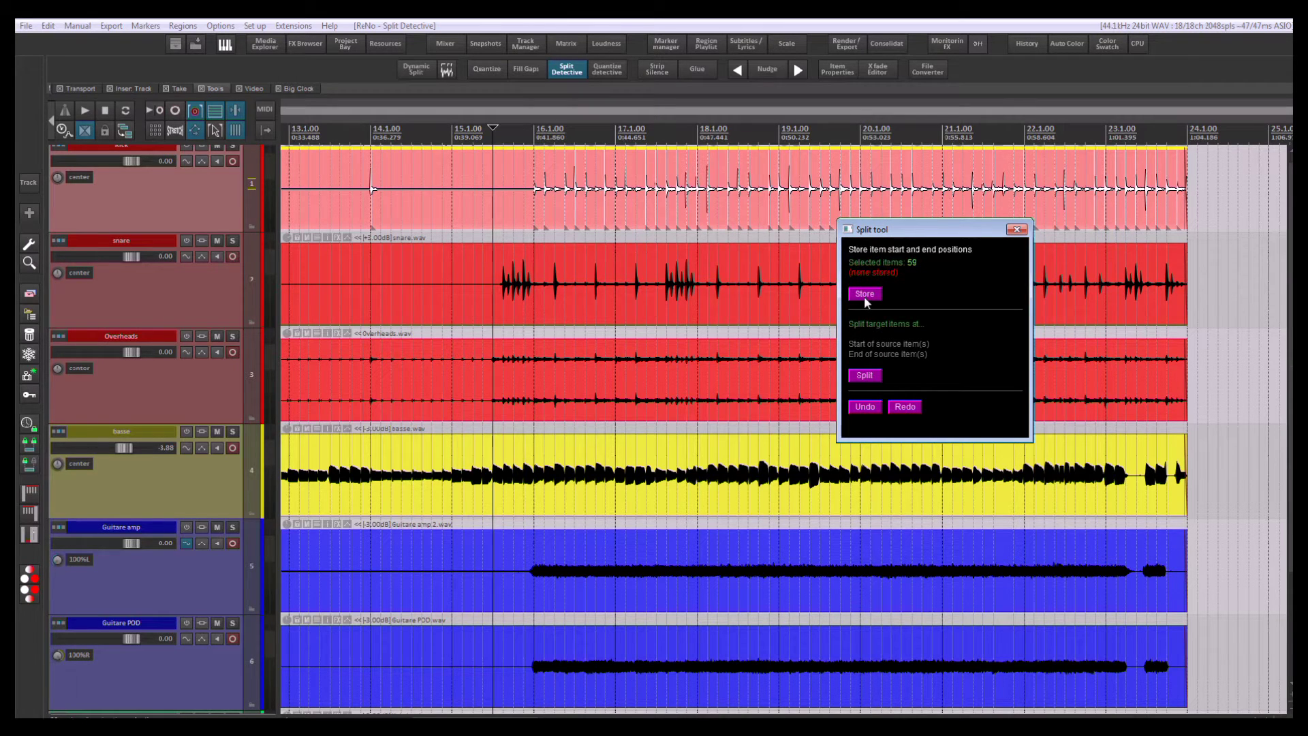
left_click(865, 296)
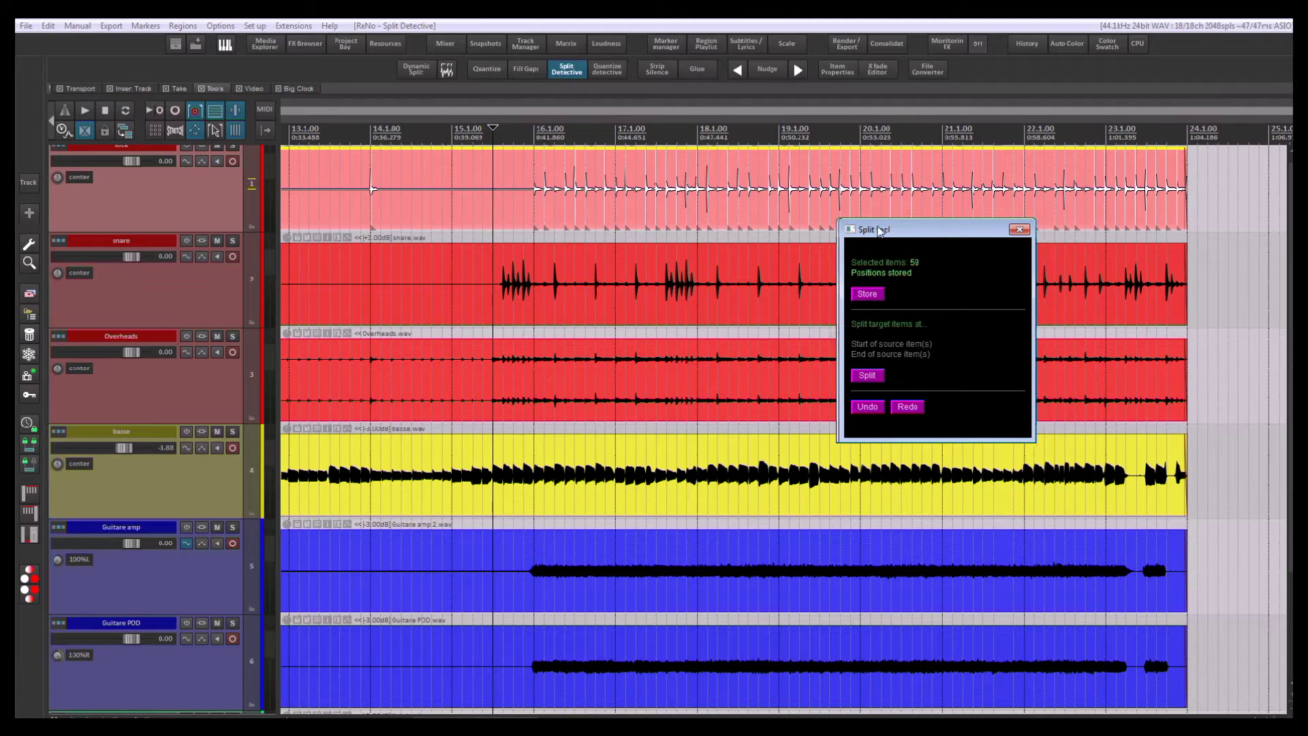
Split the snare and overhead items at the stored start and end positions of the kick slices.
left_click_drag(861, 230, 956, 230)
left_click(682, 291)
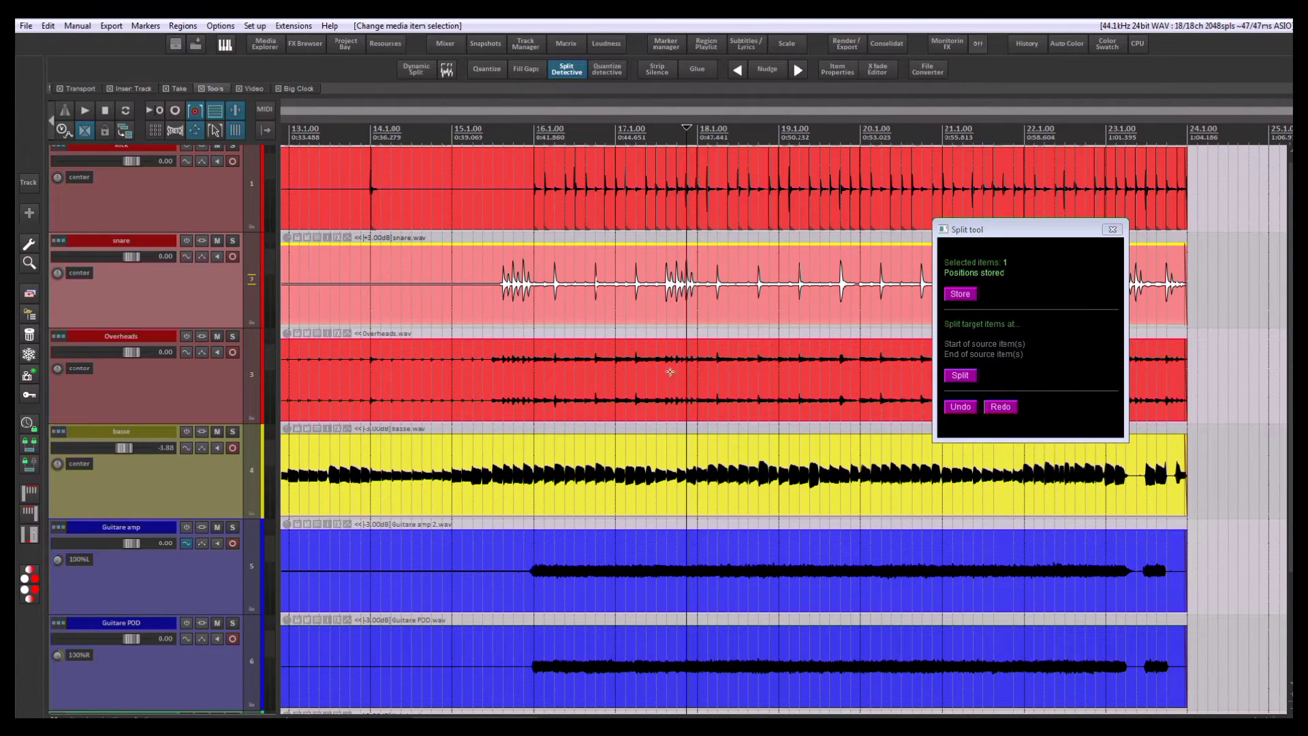
left_click(678, 398, "ctrl")
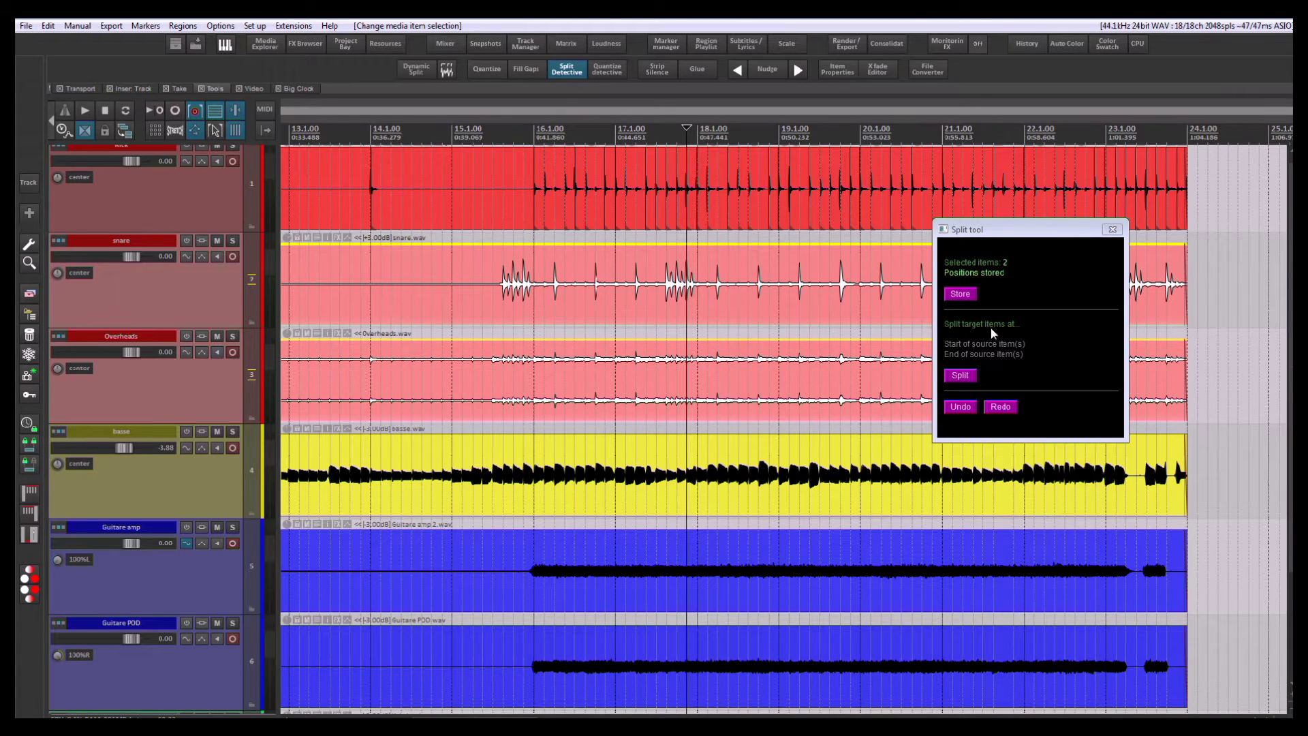
left_click(980, 347)
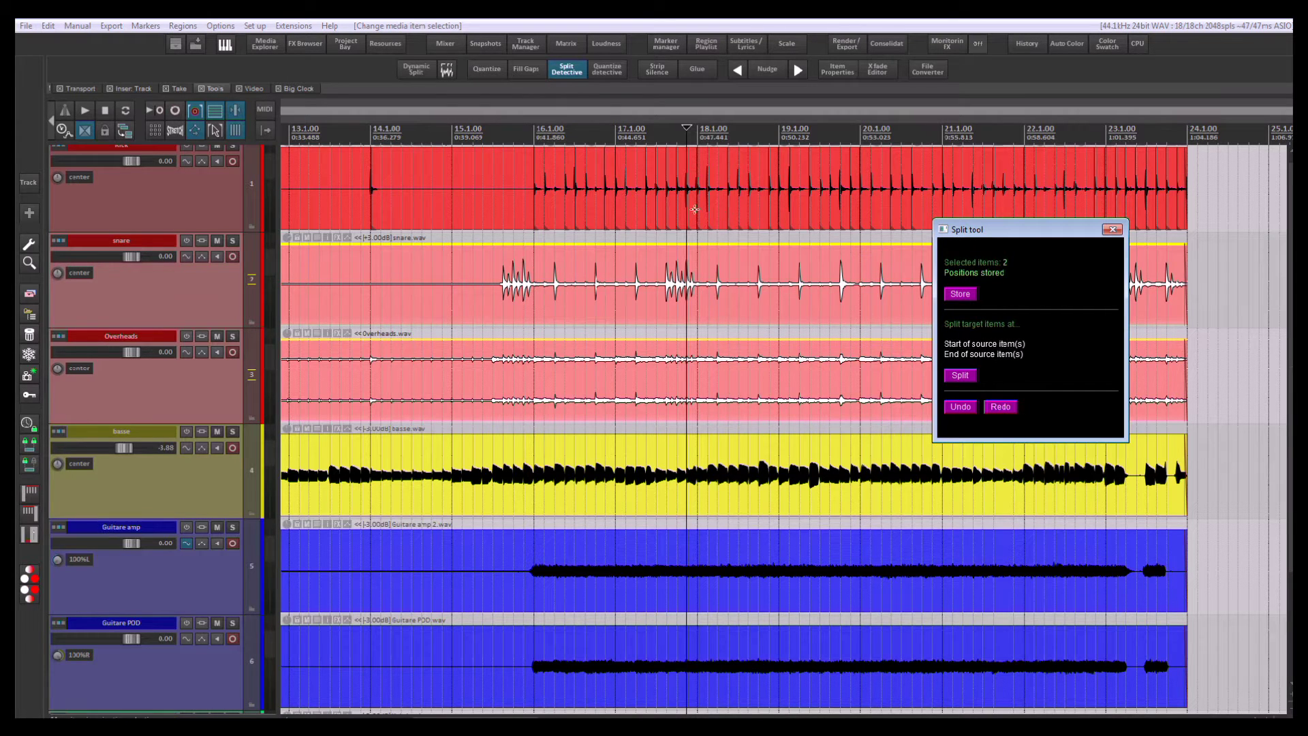
left_click(961, 376)
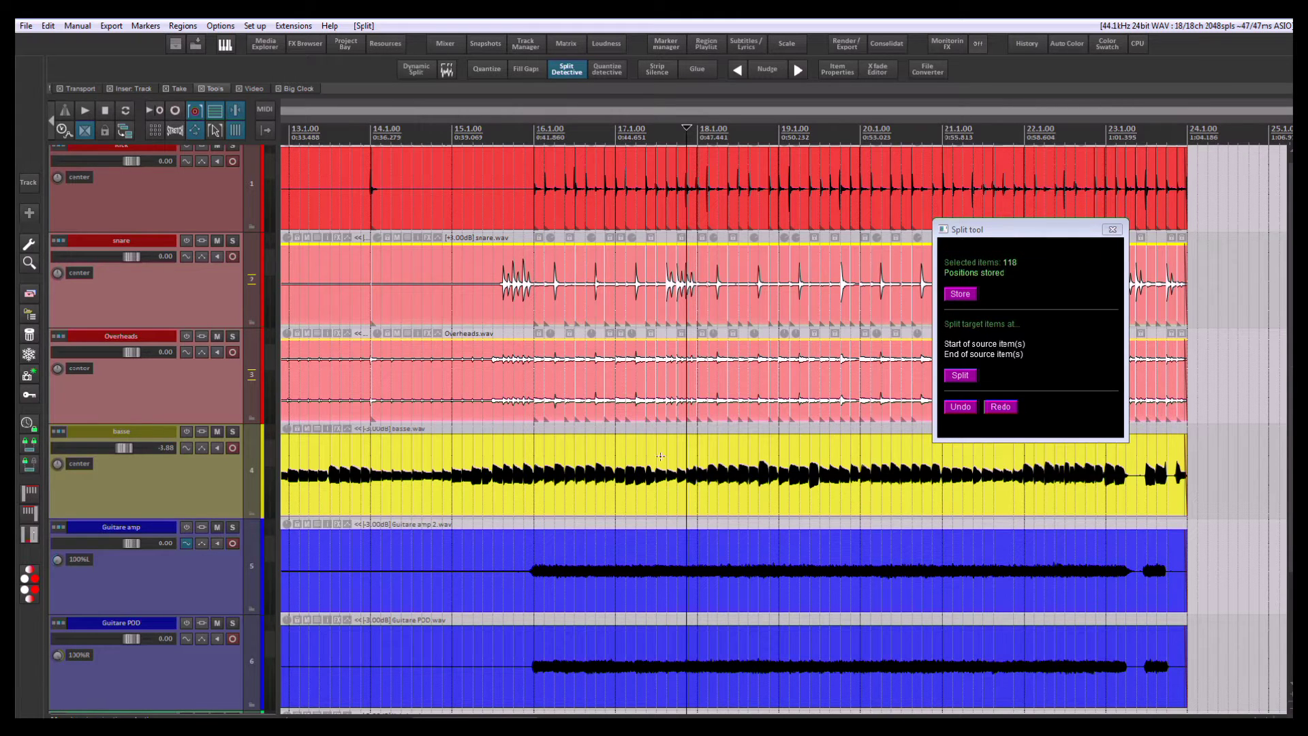
Split the bass item at the stored kick slice positions and close the split tool.
left_click(660, 457)
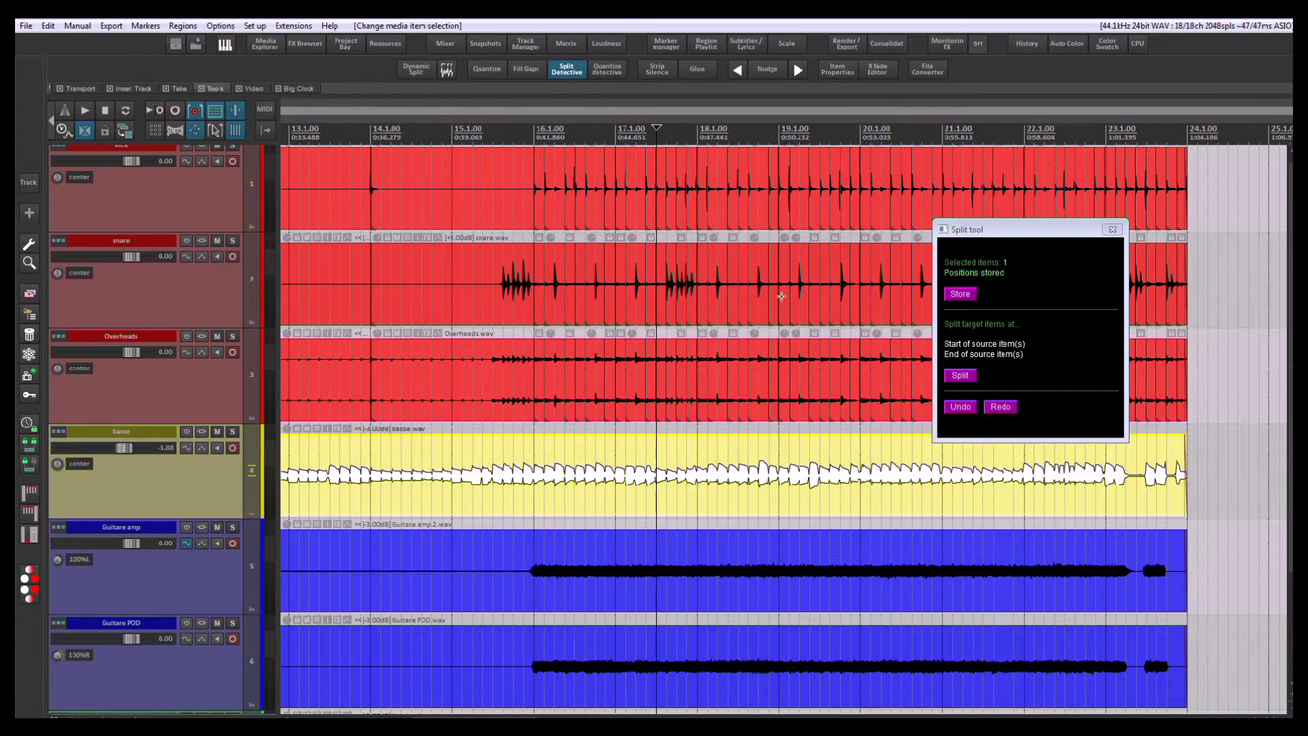
left_click(959, 375)
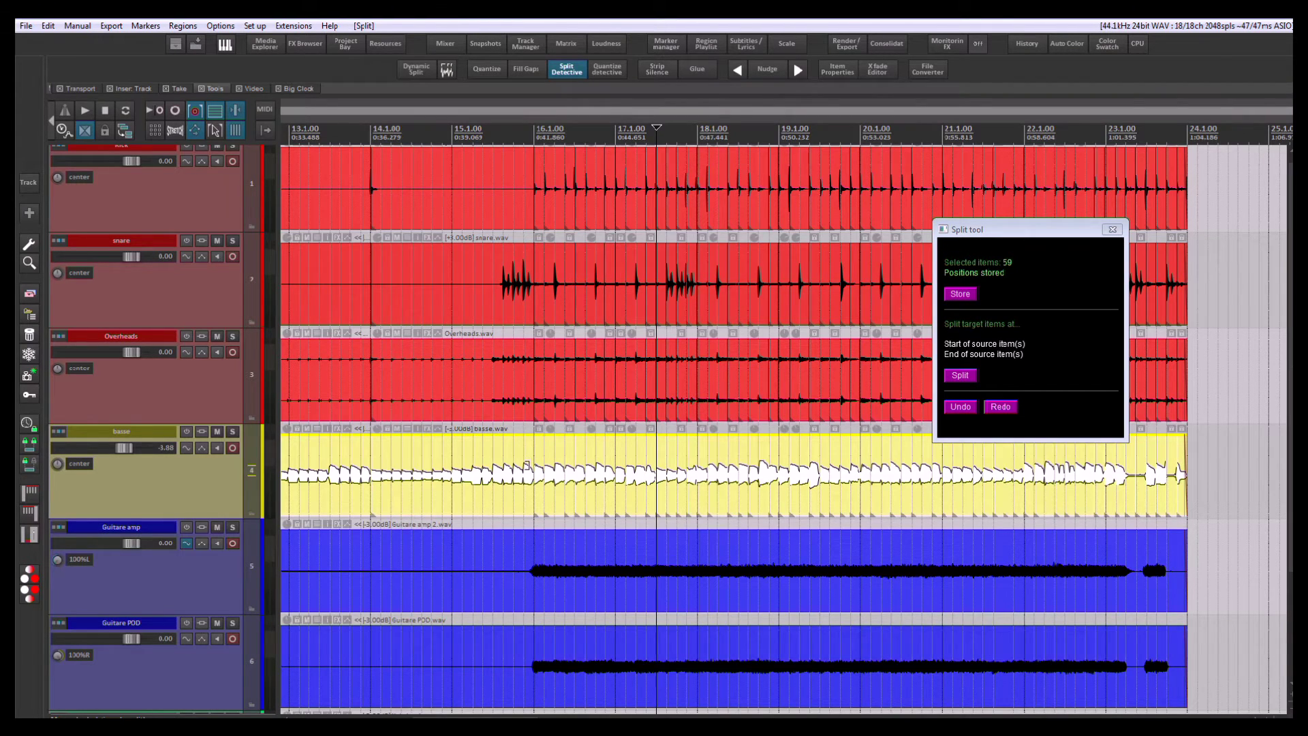
scroll(526, 466, "up", 8)
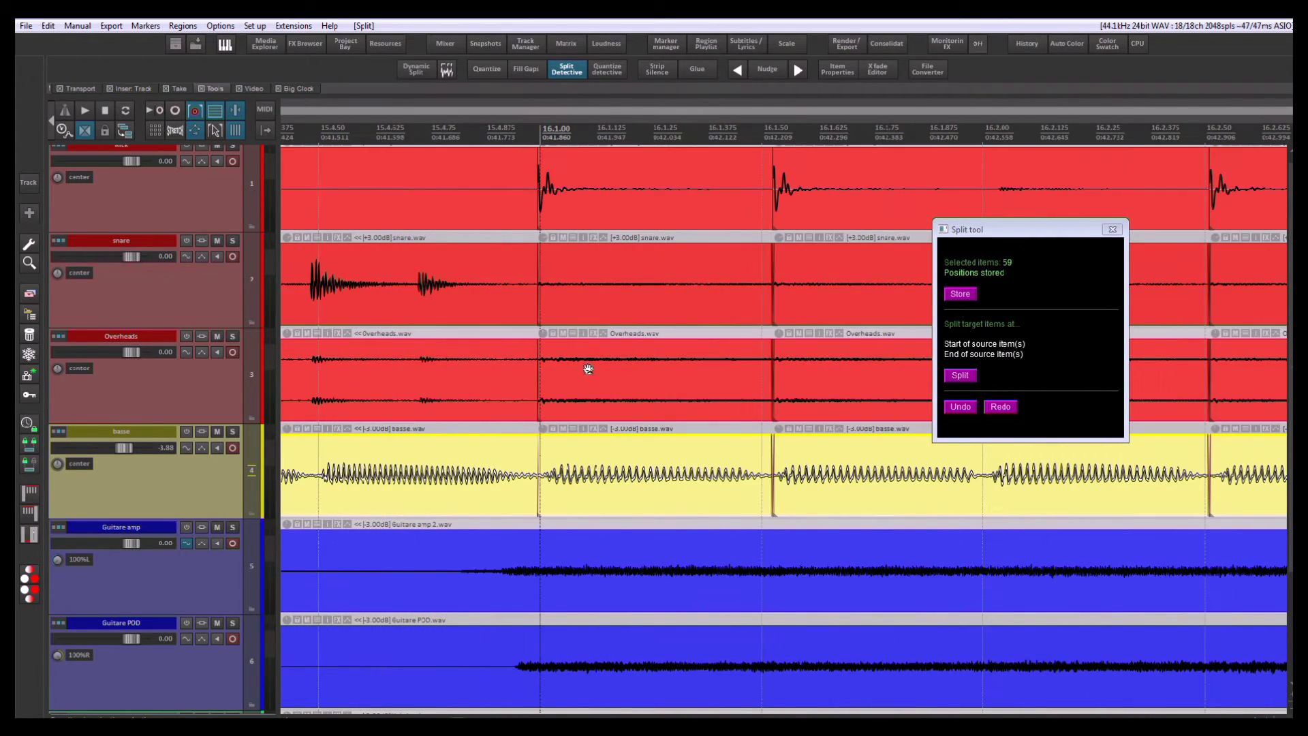
scroll(646, 464, "down", 6)
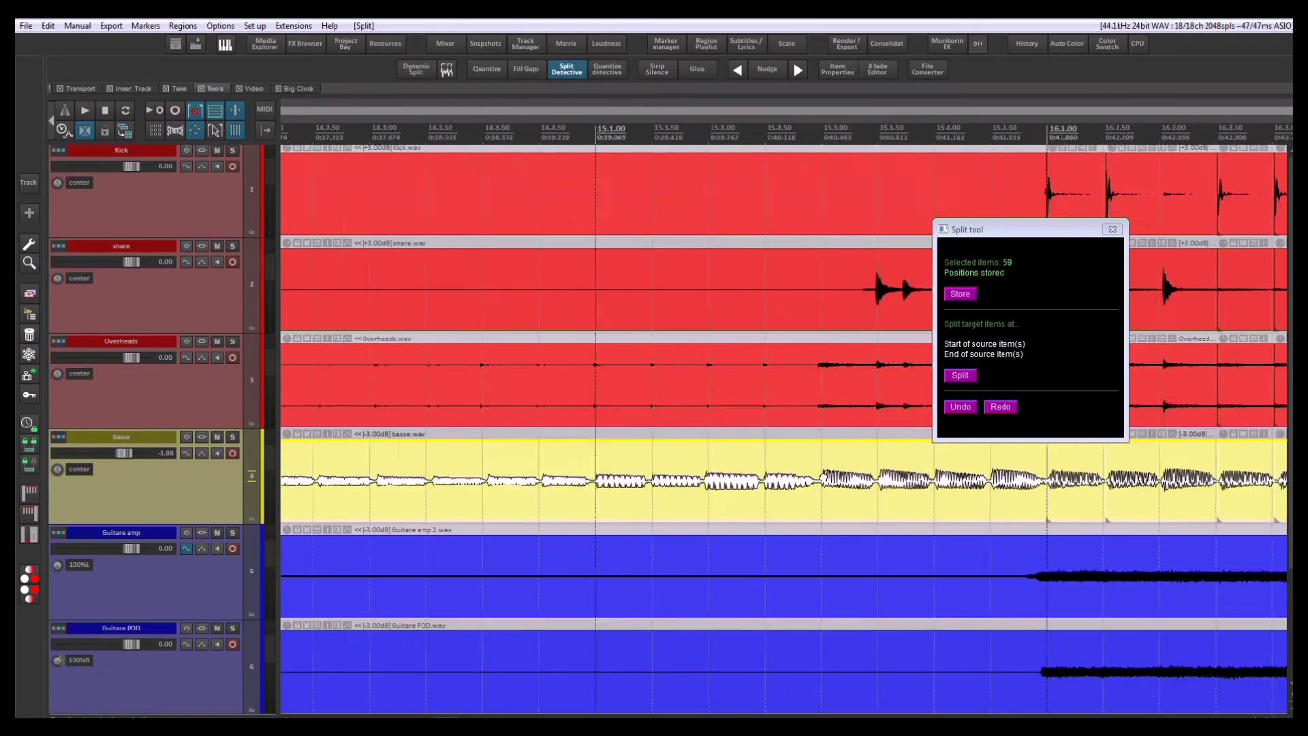
scroll(617, 485, "down", 4)
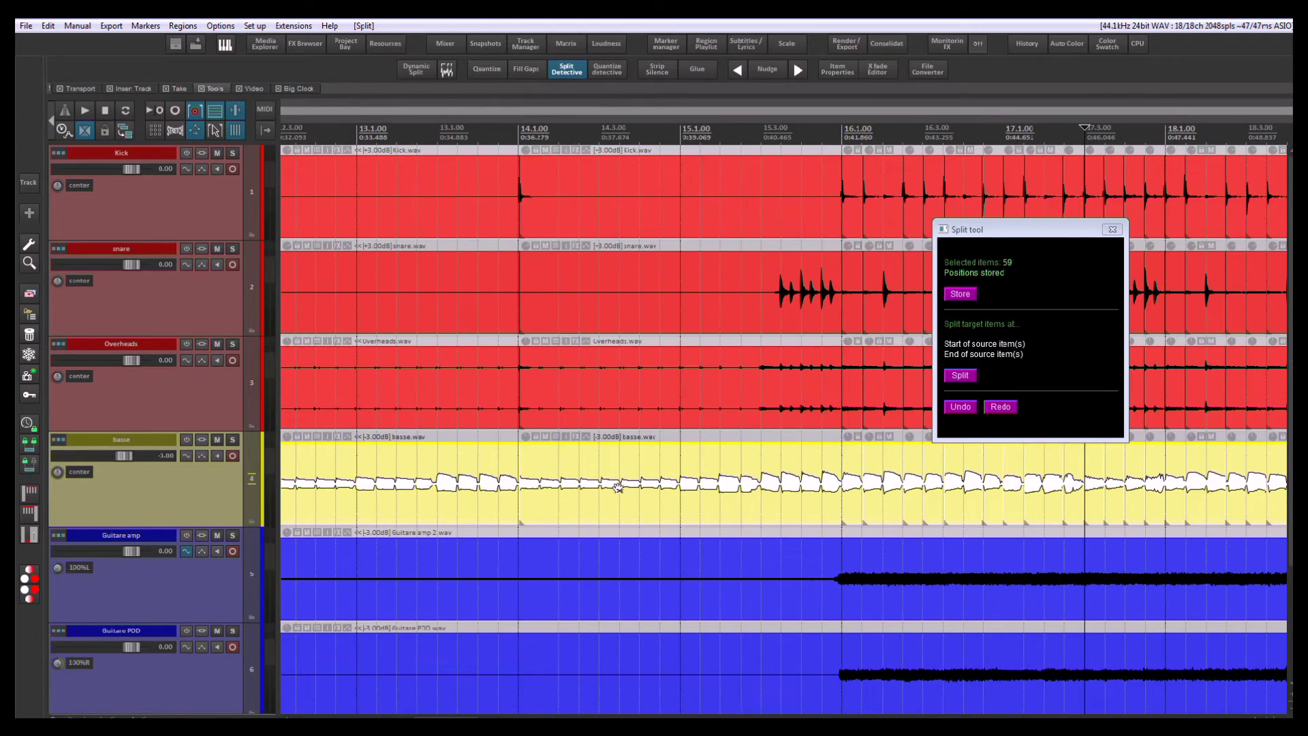
left_click(1111, 231)
Adjust the position of the bass slice between 16.1.00 and 16.1.50 relative to the kick hits.
scroll(580, 430, "up", 8)
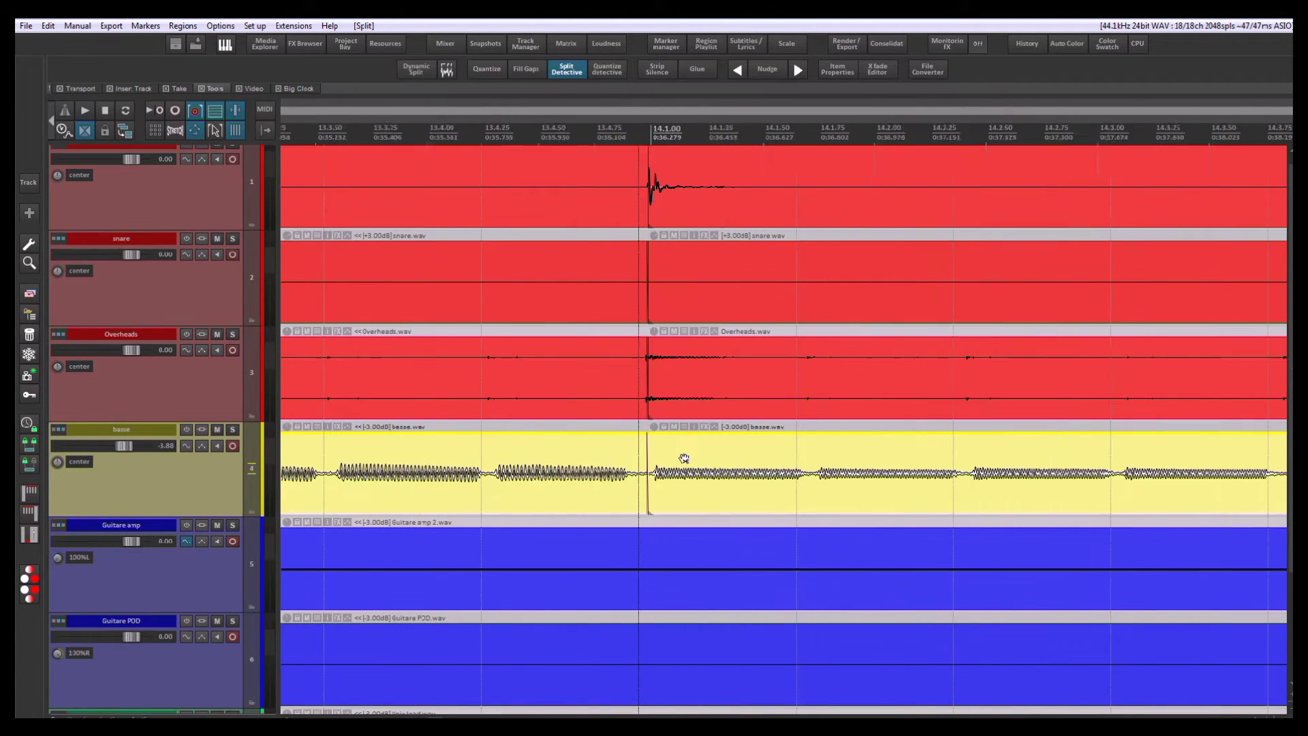
scroll(684, 458, "down", 5)
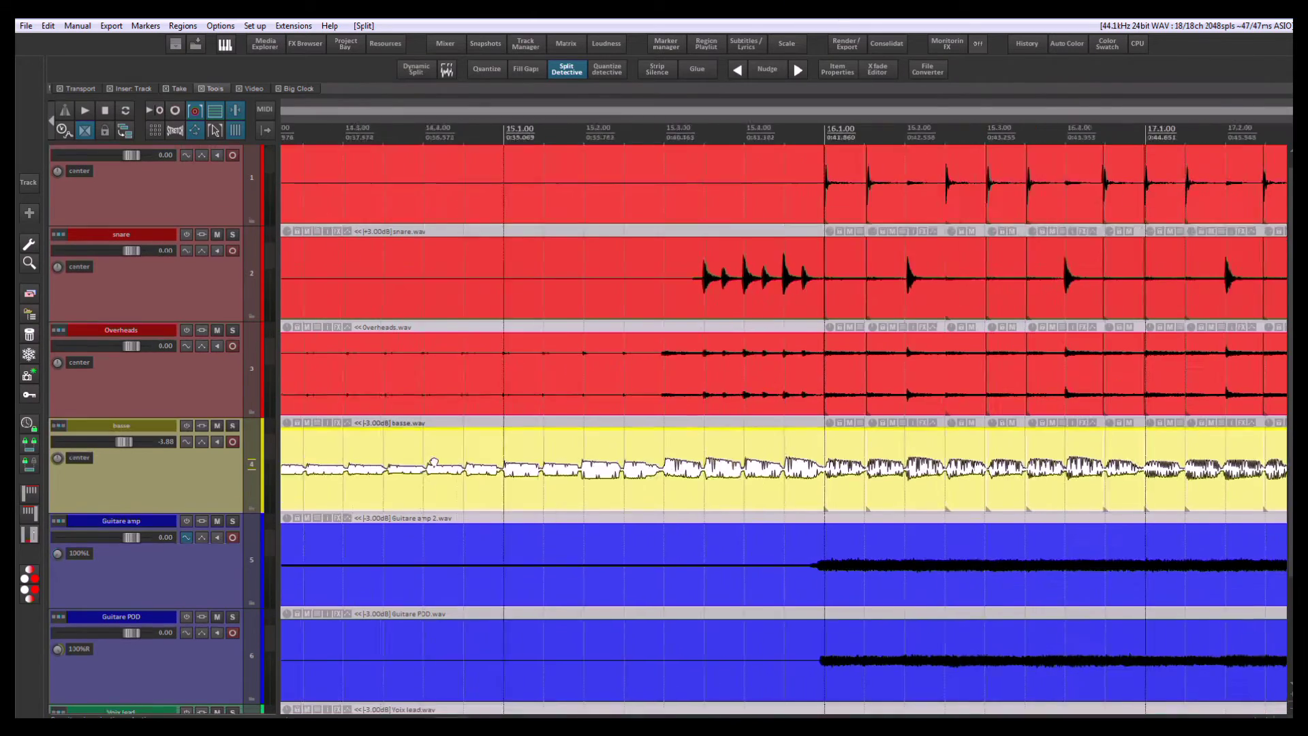
scroll(654, 469, "up", 5)
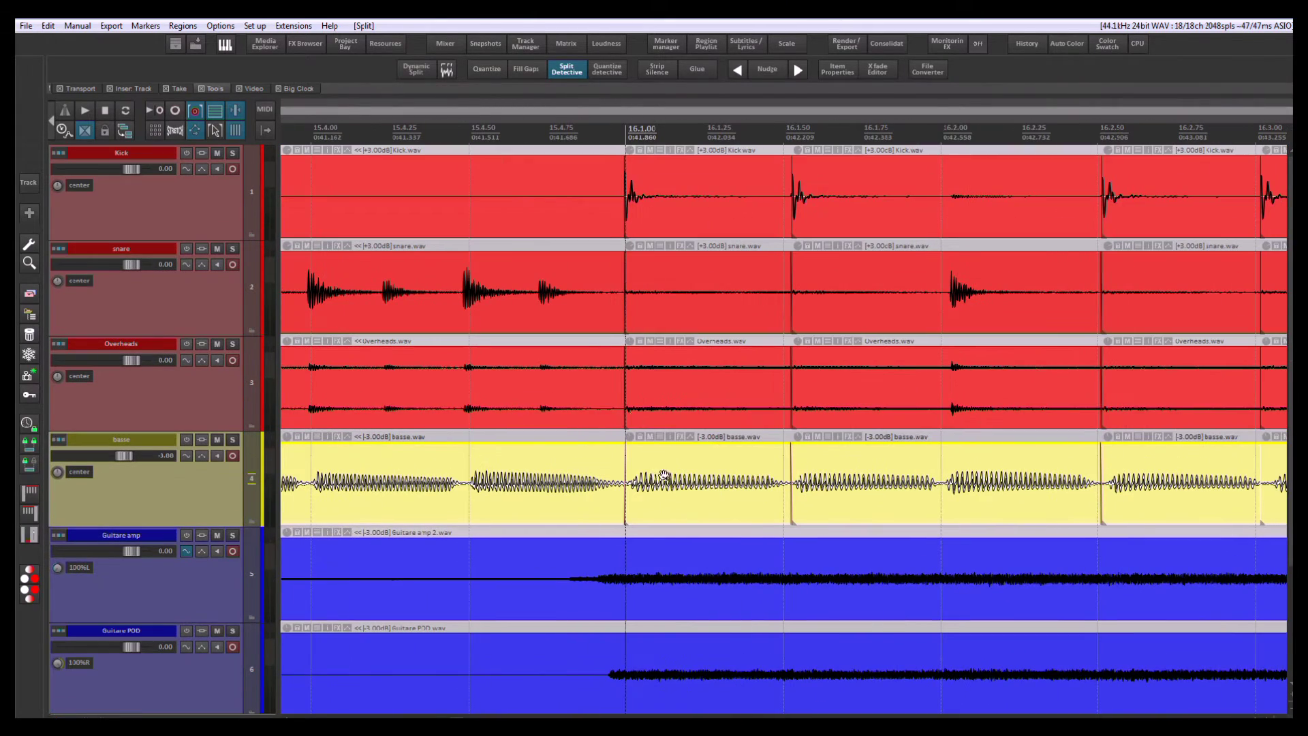
scroll(626, 204, "up", 5)
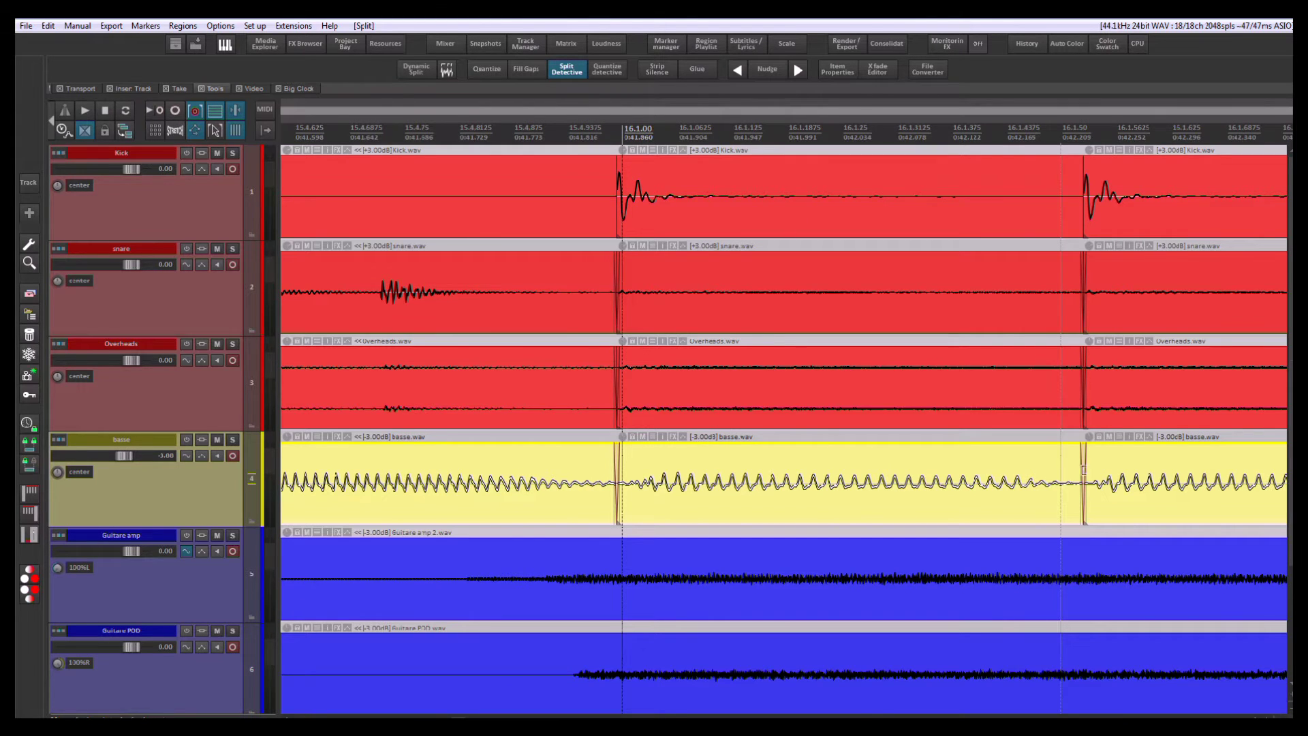
left_click_drag(1085, 470, 870, 478)
left_click_drag(579, 479, 649, 482)
left_click(672, 475)
left_click_drag(855, 486, 460, 481)
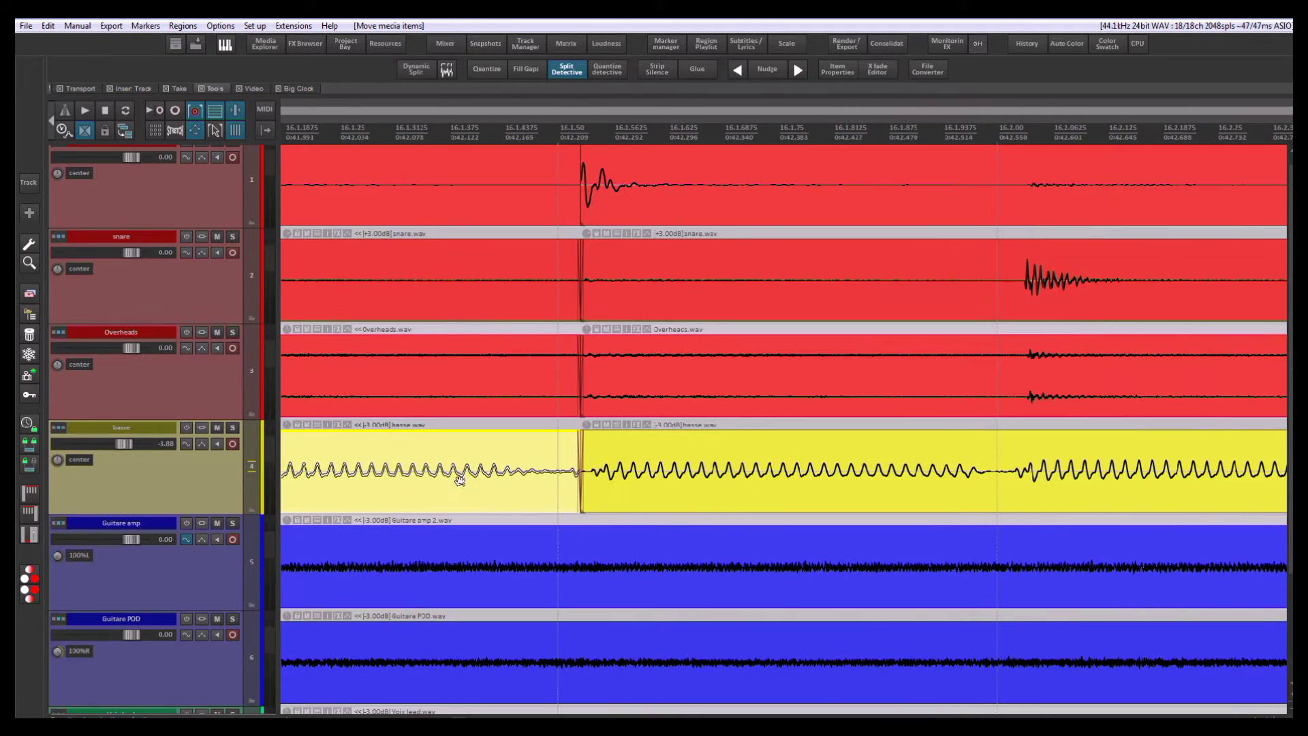
Adjust the positions of the bass slices starting near 16.3.00 and 16.3.50 relative to the kick hits.
scroll(651, 484, "down", 3)
left_click_drag(917, 497, 651, 480)
scroll(678, 504, "up", 2)
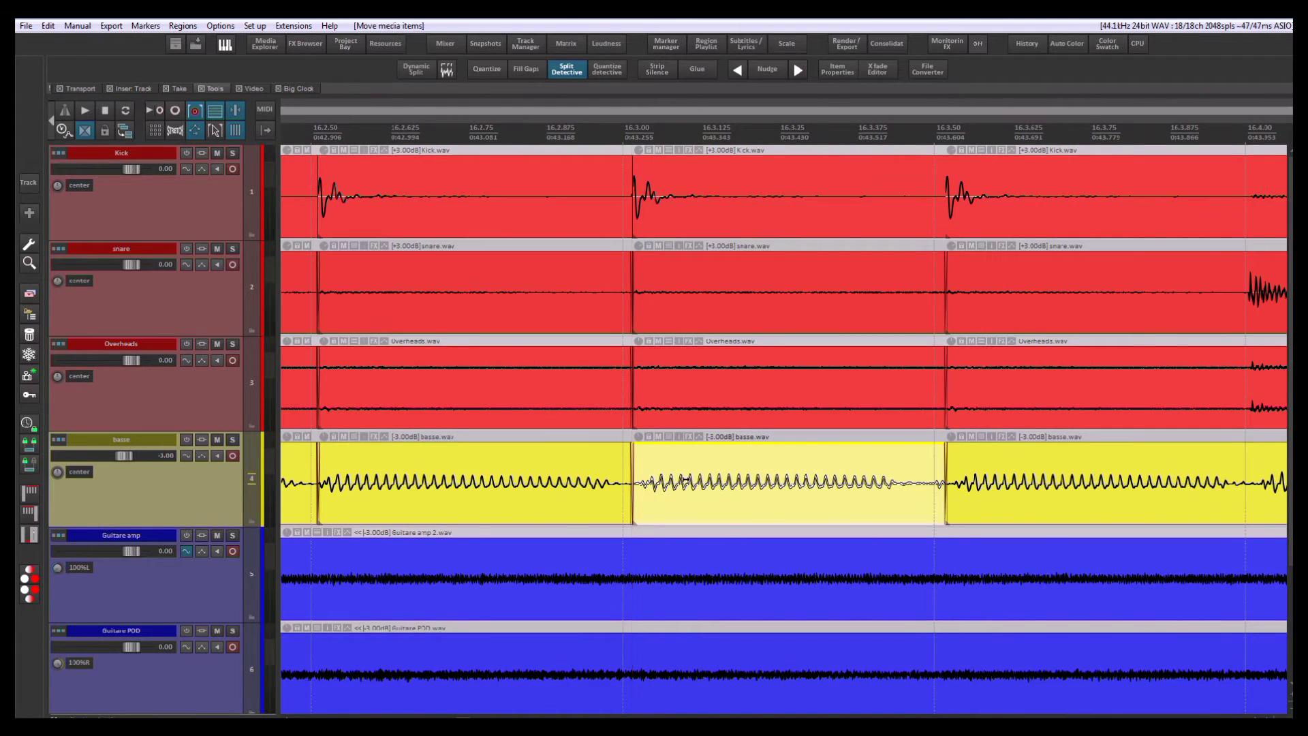
left_click_drag(967, 496, 772, 477)
left_click(771, 477)
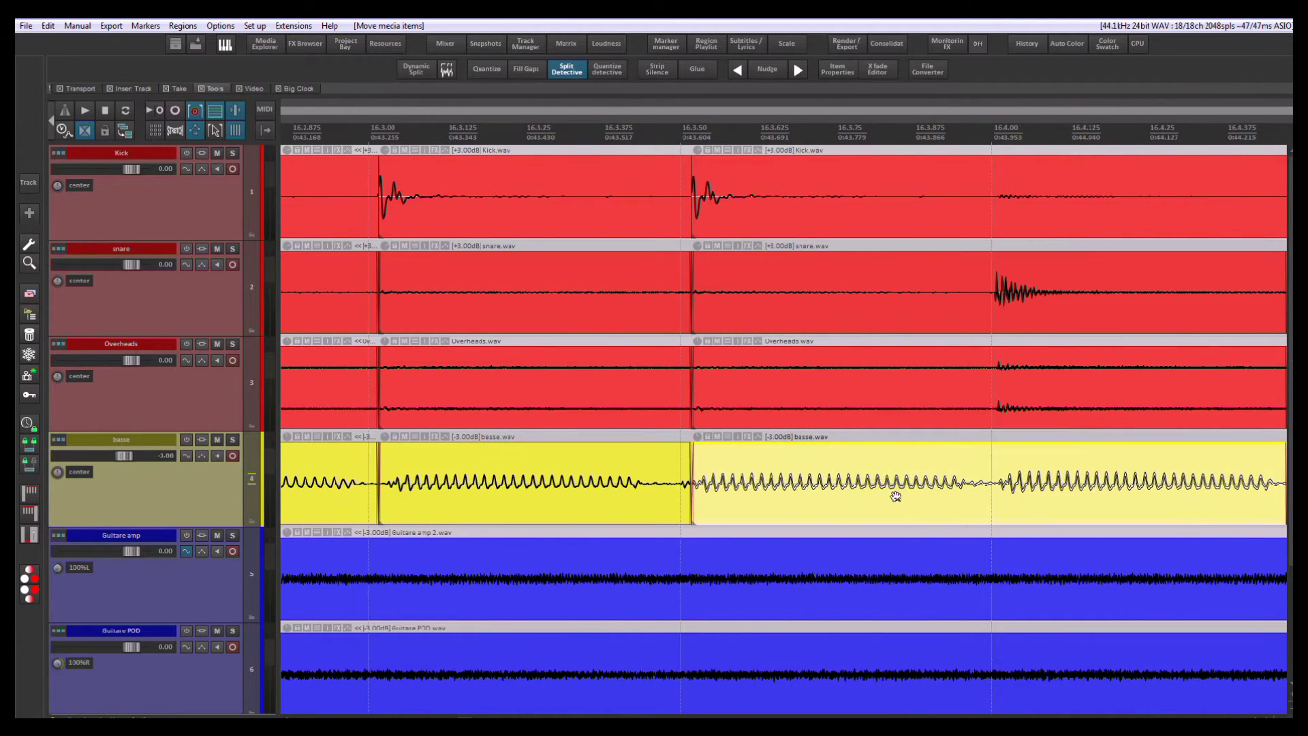
Look over the sliced kick, snare, overhead and bass tracks from bar 16 to the end, along with the guitar and vocal tracks.
scroll(750, 502, "down", 3)
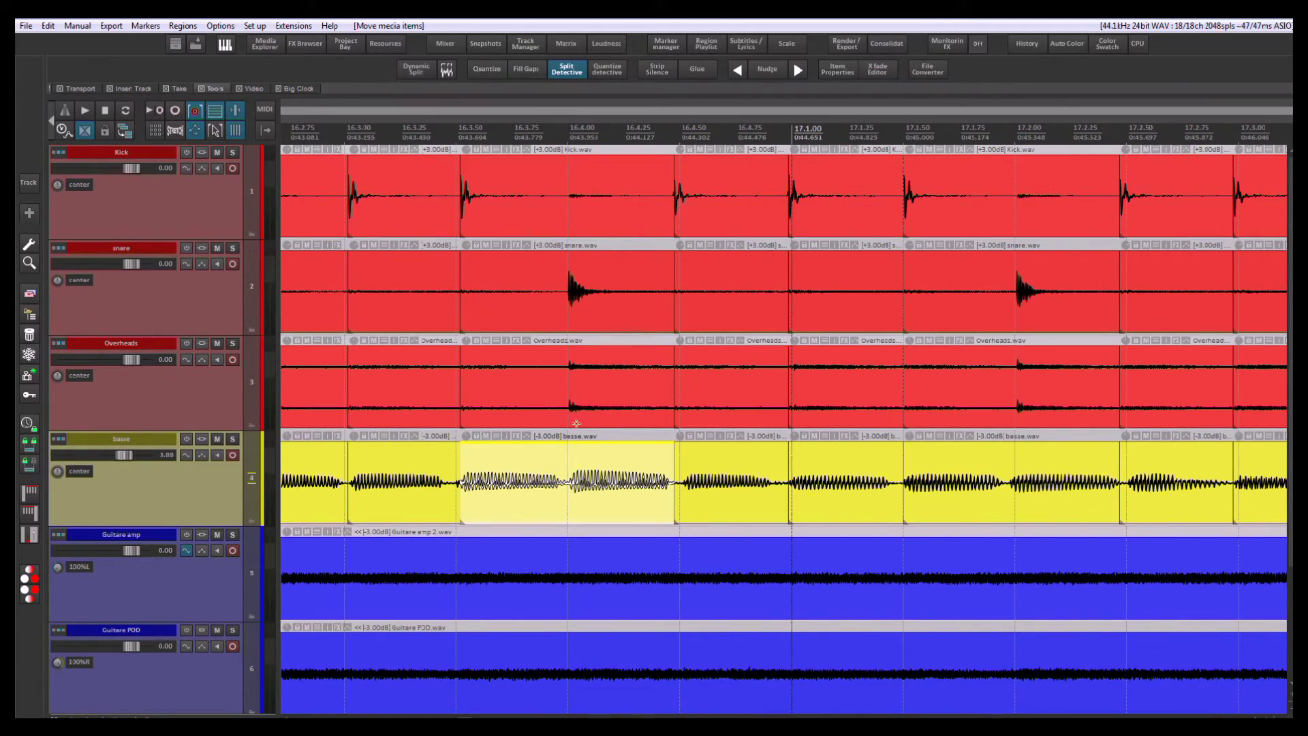
scroll(760, 491, "down", 4)
left_click_drag(845, 494, 618, 505)
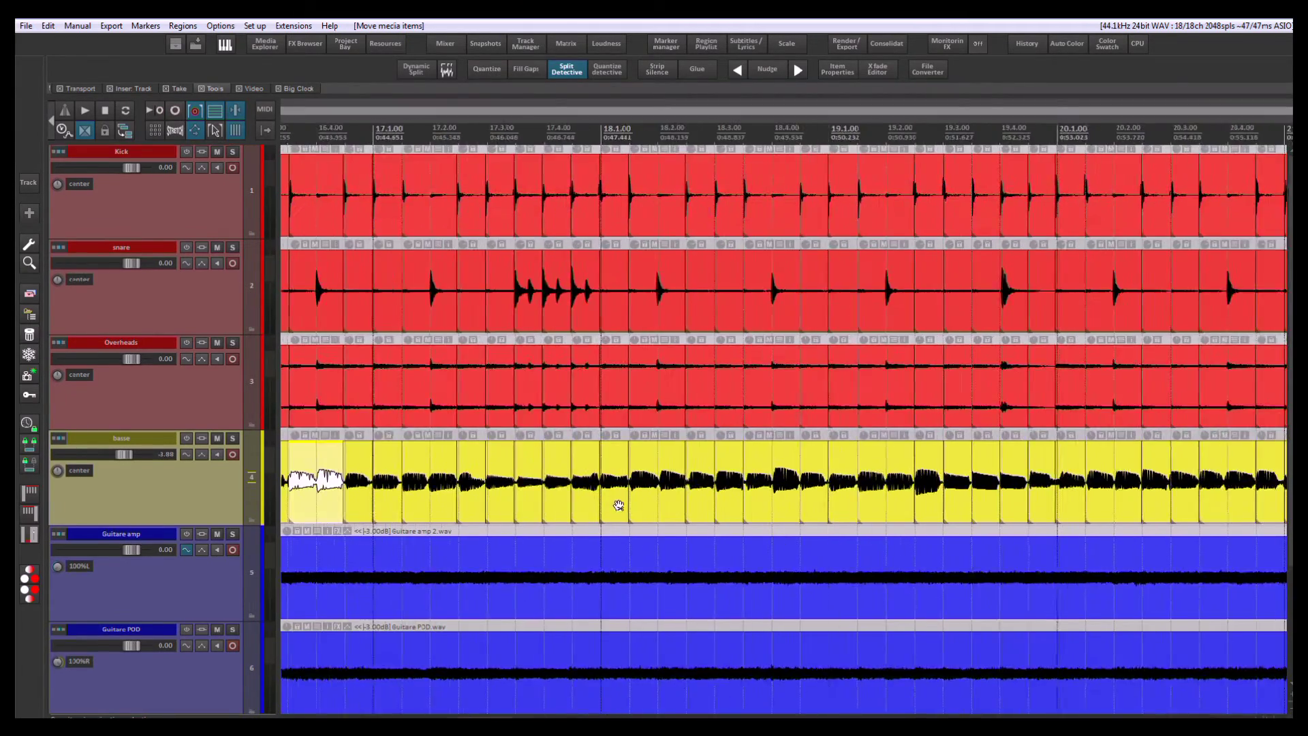
scroll(838, 505, "down", 3)
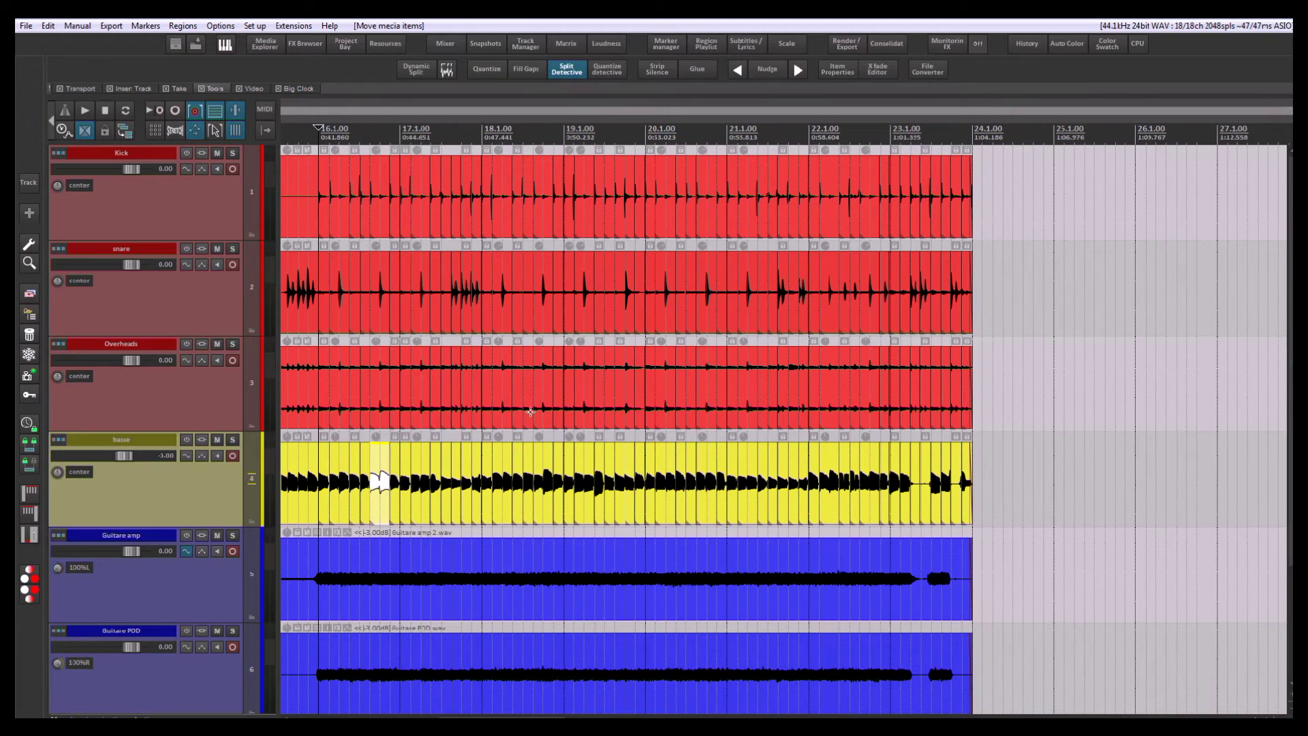
scroll(531, 412, "down", 3)
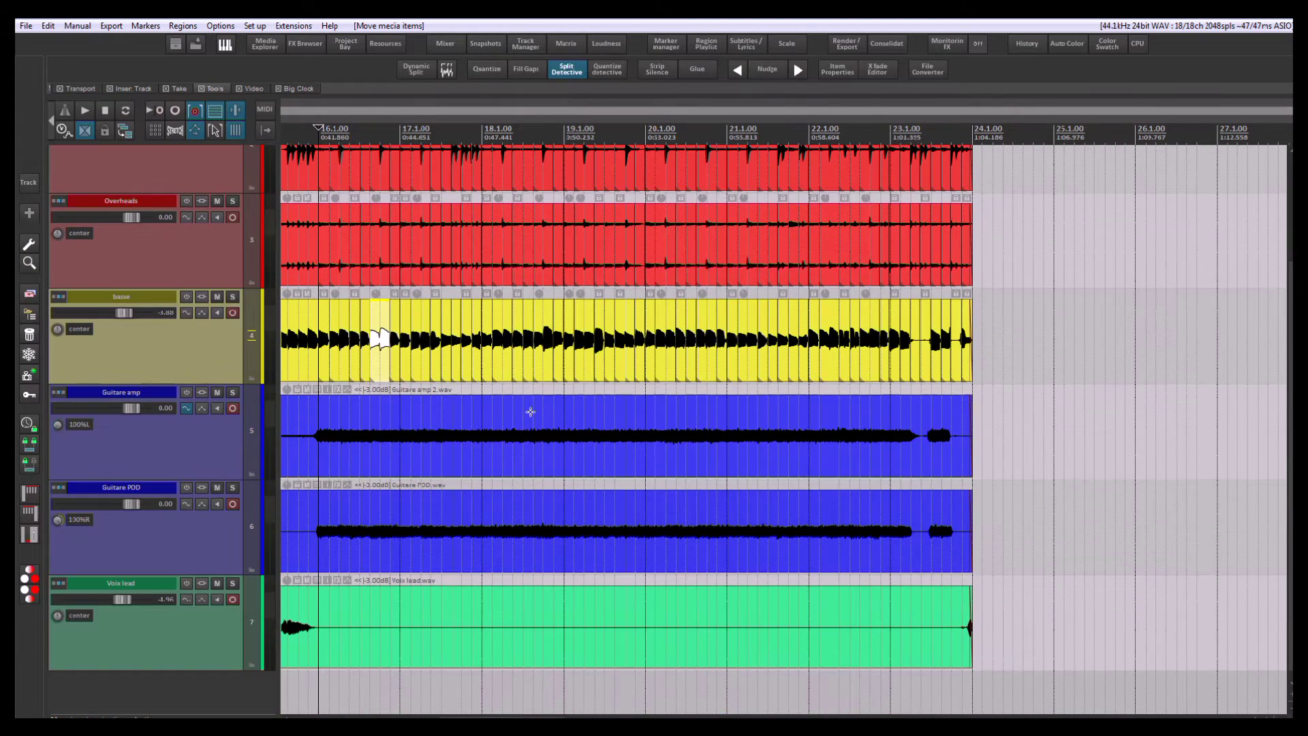
scroll(527, 377, "down", 3)
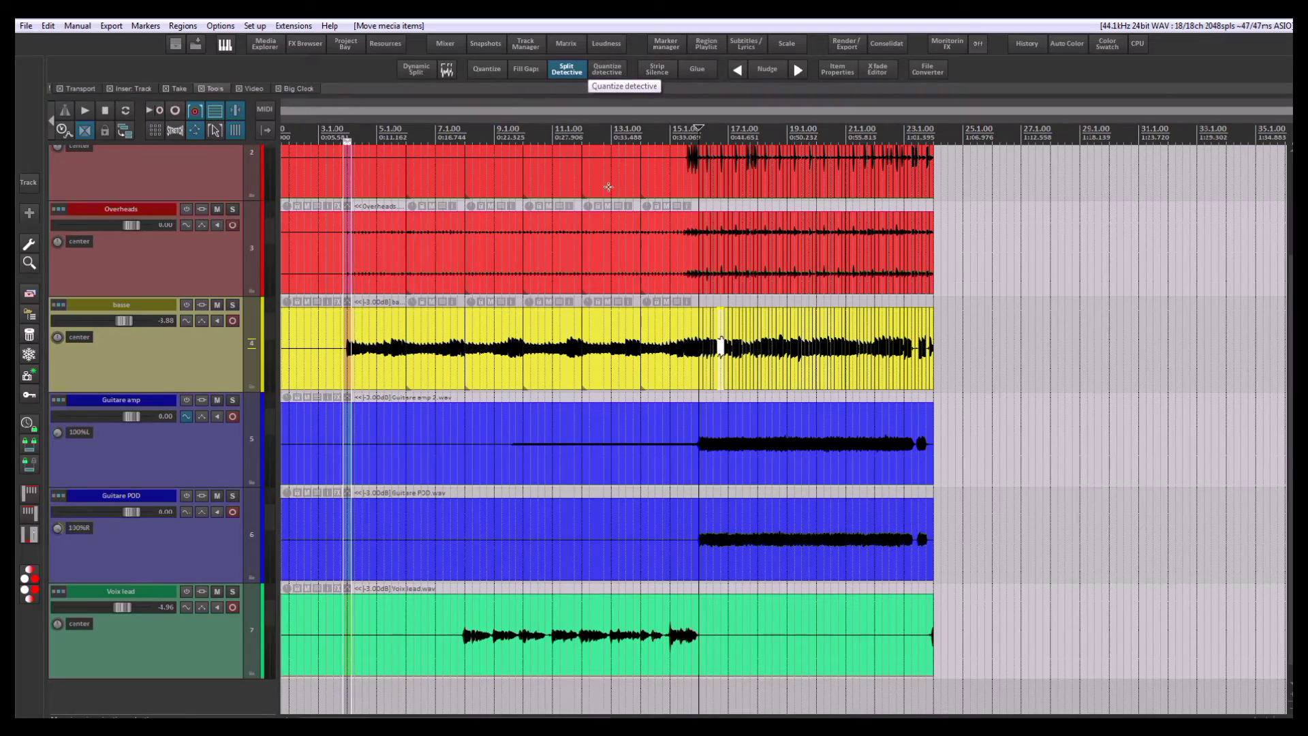
scroll(599, 263, "up", 2)
scroll(654, 409, "up", 2)
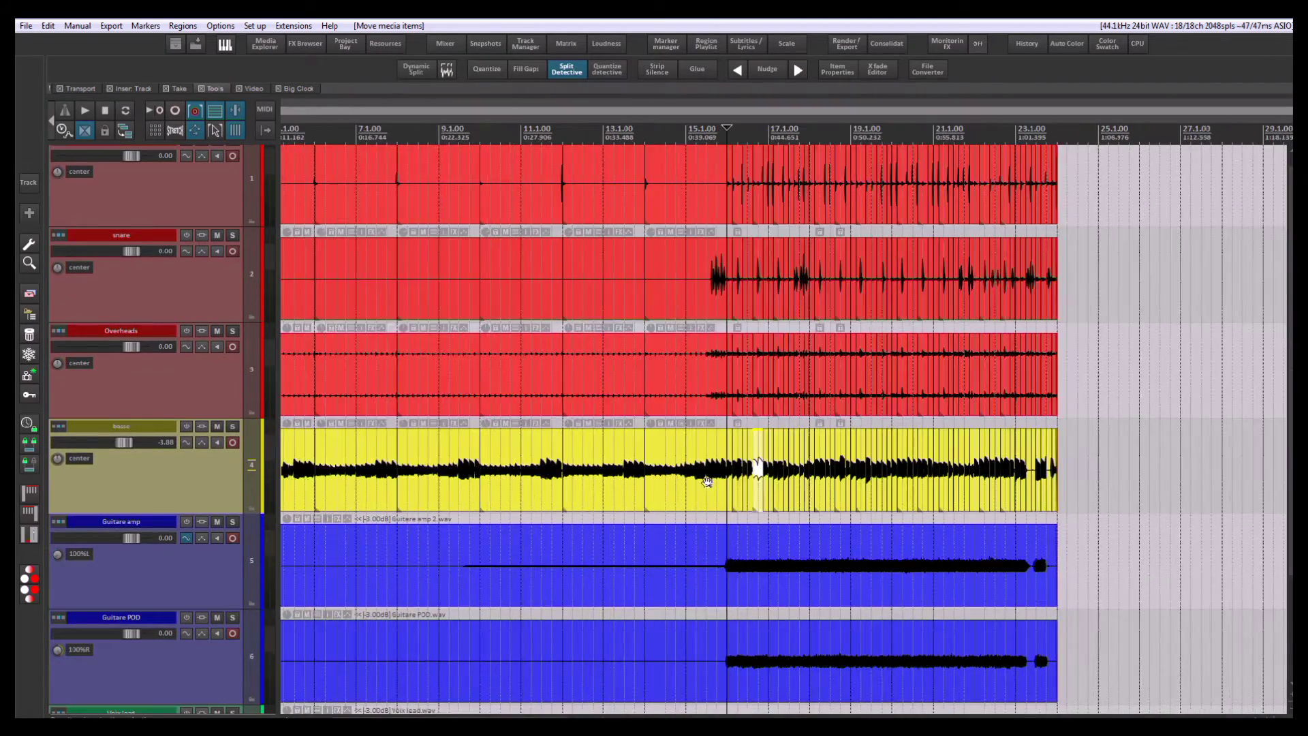
scroll(707, 482, "up", 3)
scroll(695, 443, "up", 1)
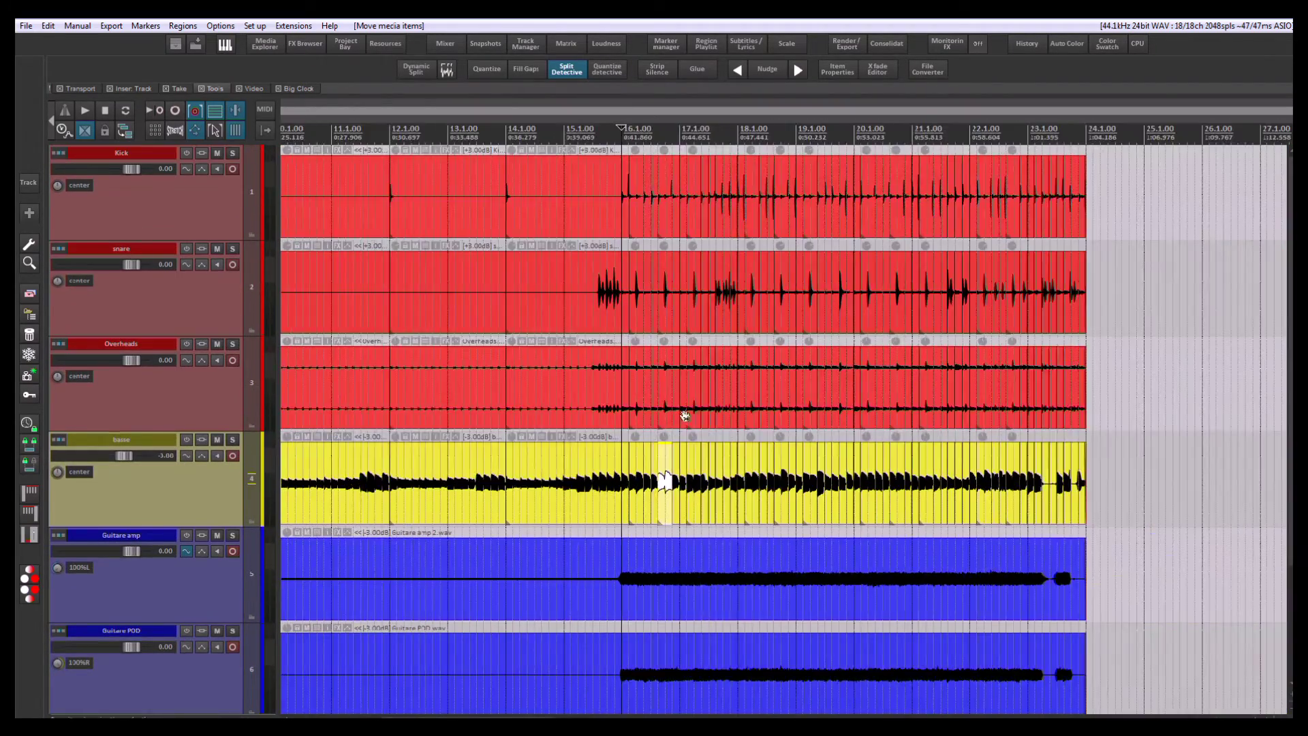
Try quantizing the kick slices from bar 16 onward at varying strength, with items as both reference points and objects to quantize.
left_click_drag(1108, 203, 614, 197)
scroll(634, 201, "up", 5)
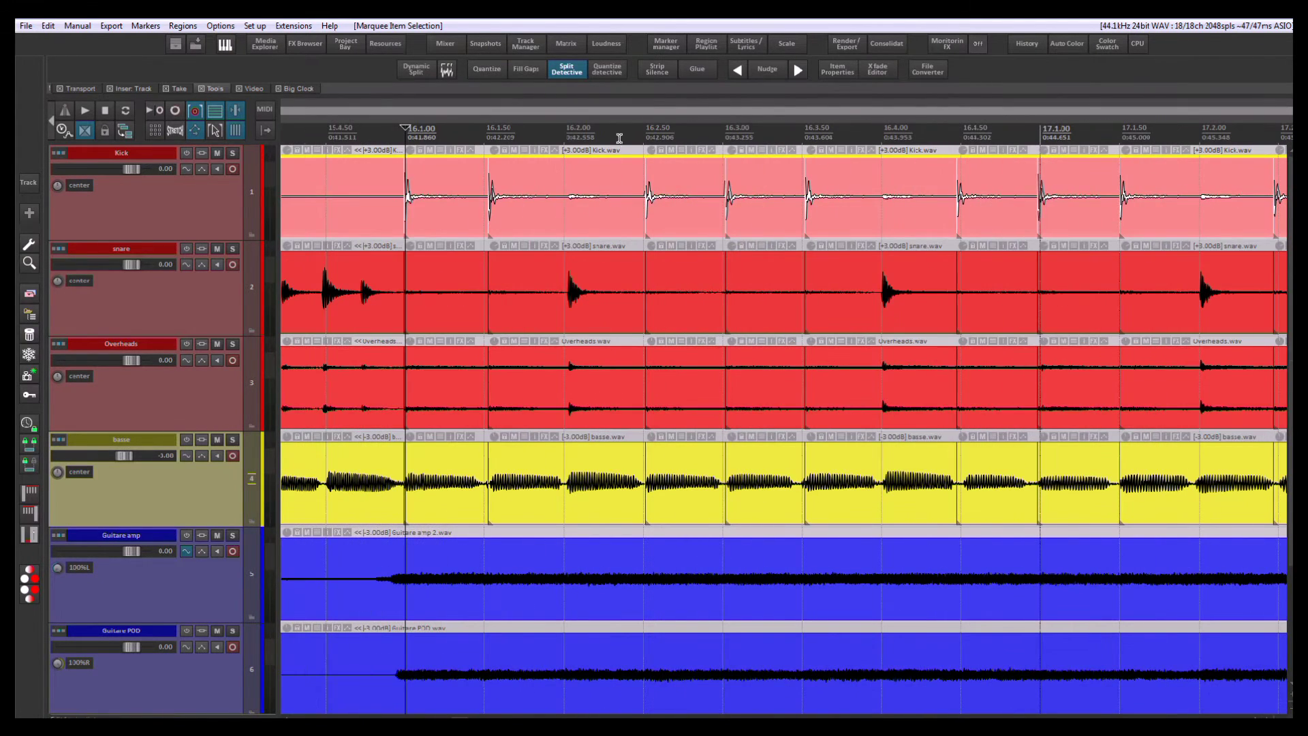
key("q")
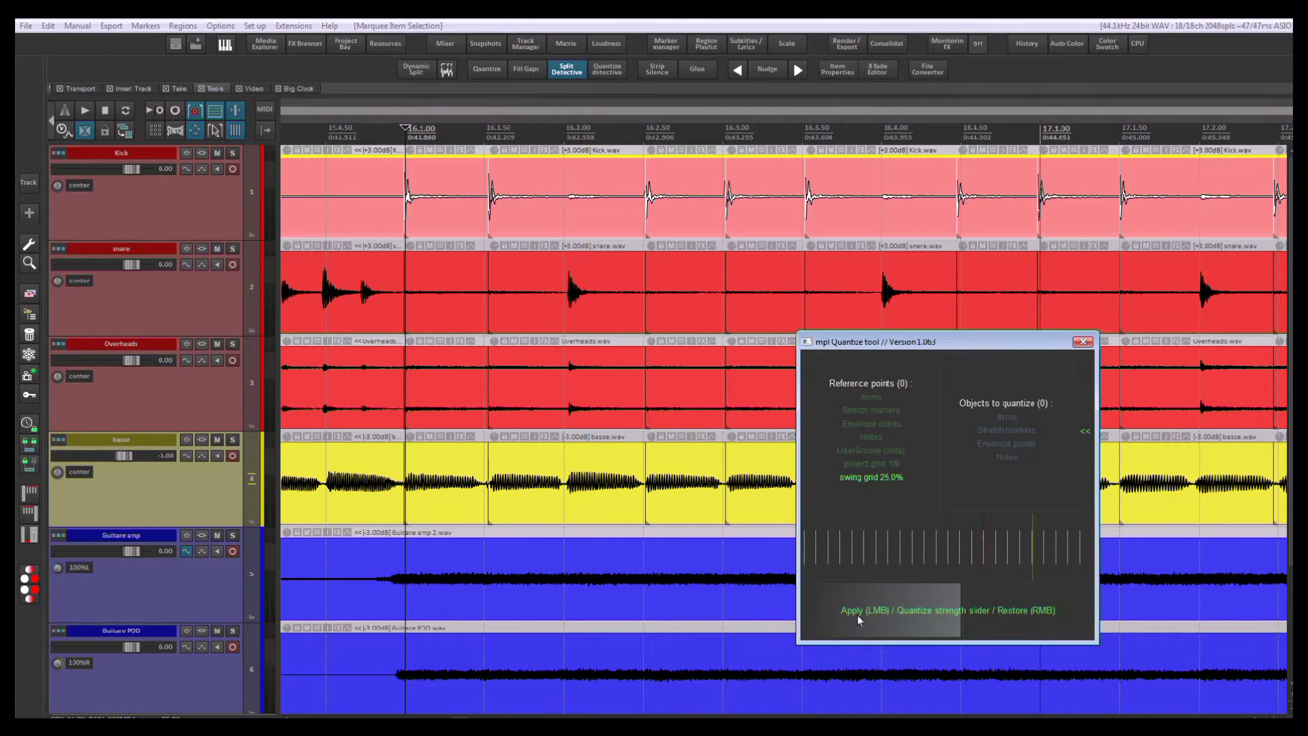
left_click(871, 398)
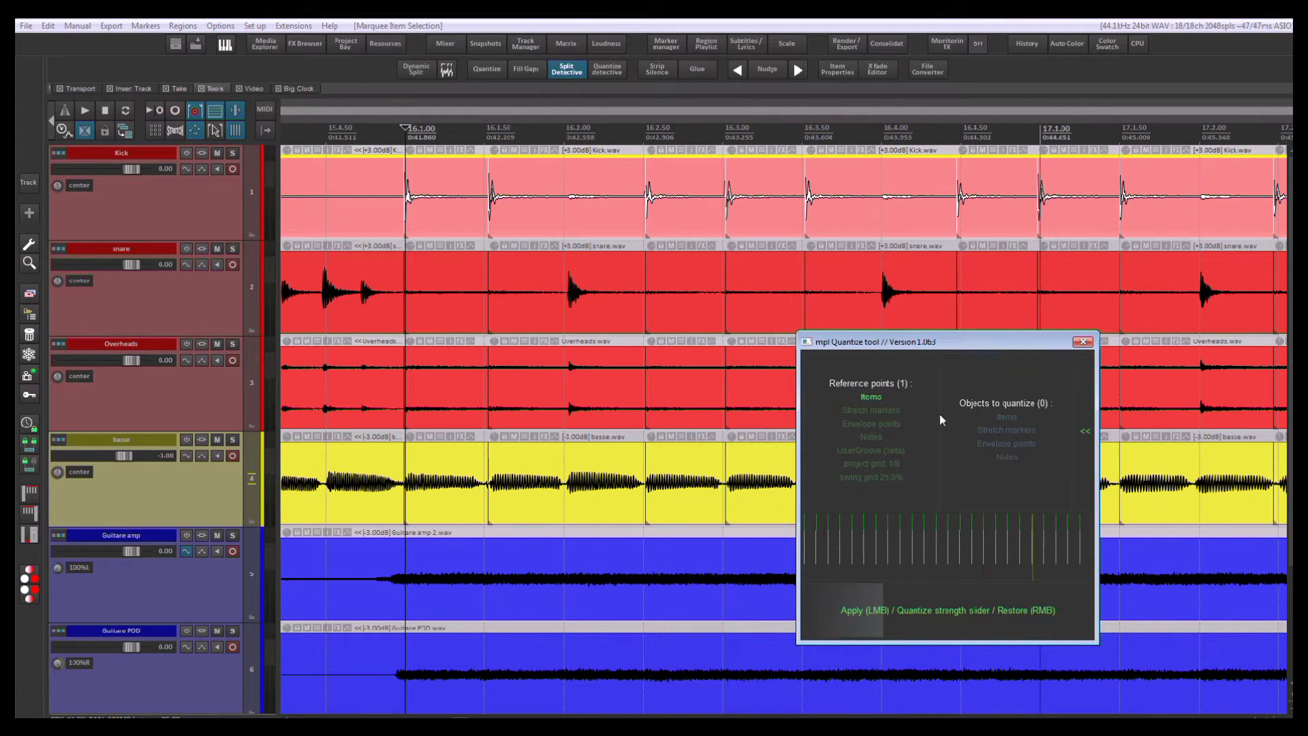
left_click(1008, 418)
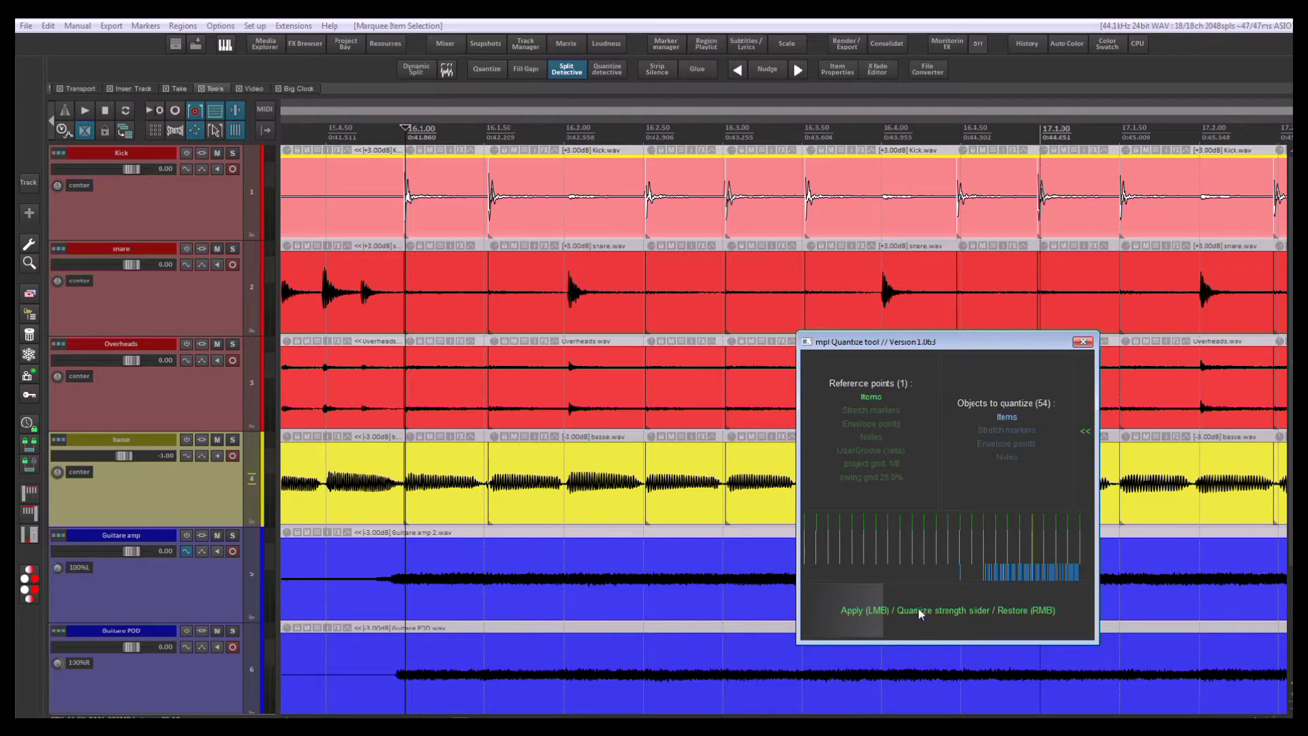
left_click_drag(918, 608, 803, 616)
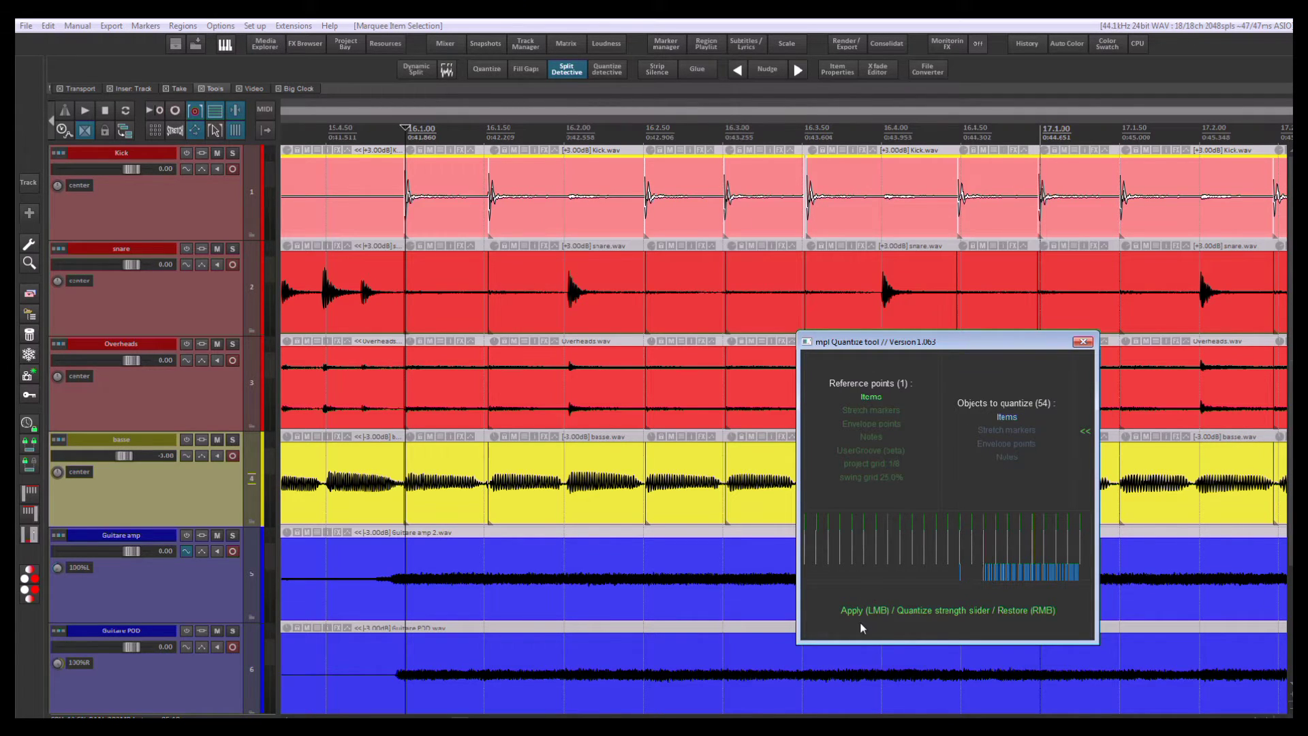
mouse_move(860, 622)
left_mouse_down()
mouse_move(876, 622)
mouse_move(806, 621)
mouse_move(892, 623)
mouse_move(842, 615)
mouse_move(852, 599)
left_mouse_up()
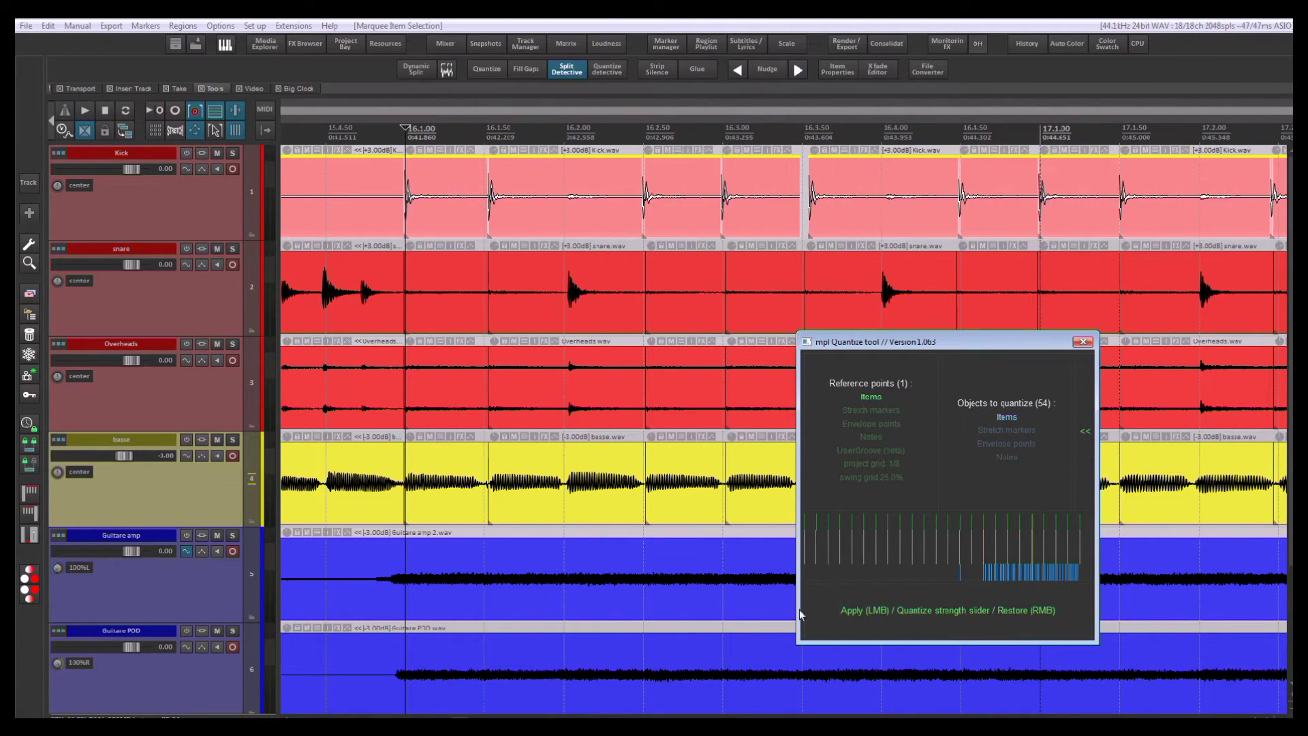
Try a custom grid and a 41% swing grid as quantize reference, view the quantize tool's settings and close it.
left_click(873, 436)
left_click(876, 464)
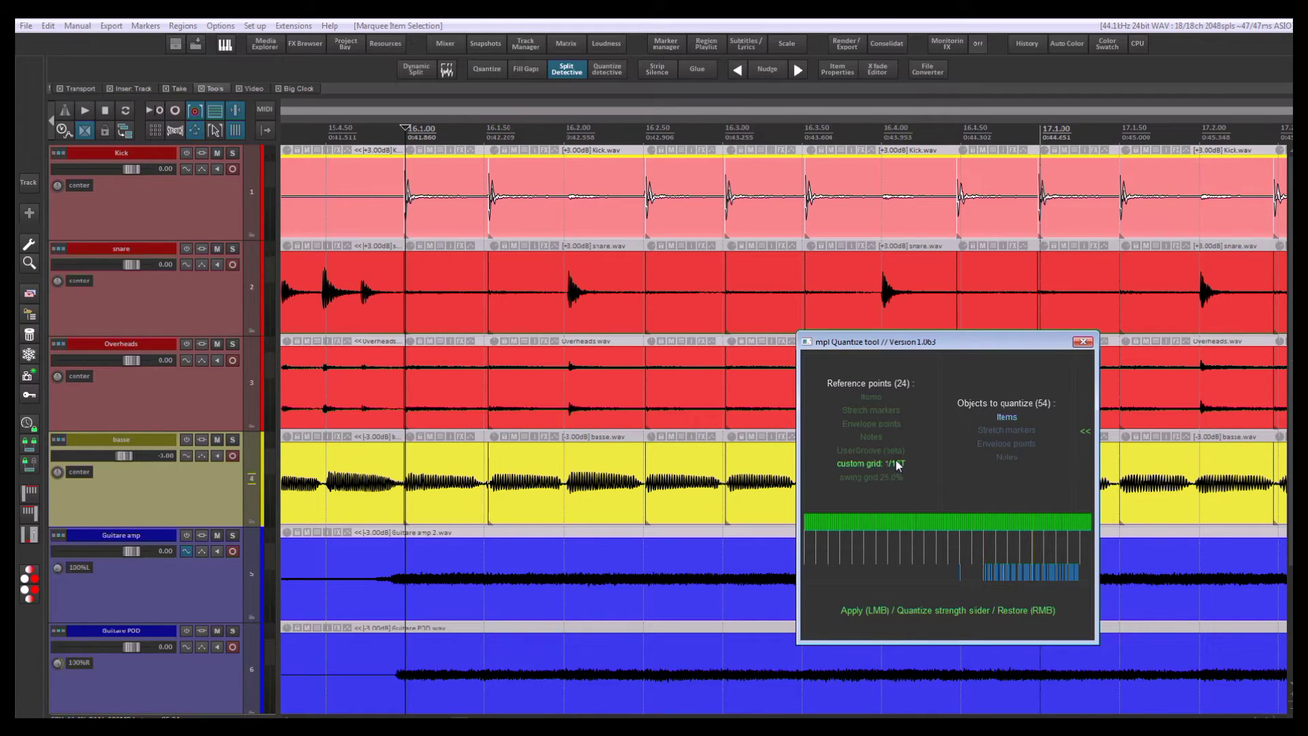
left_click_drag(885, 480, 900, 480)
left_click_drag(999, 343, 837, 308)
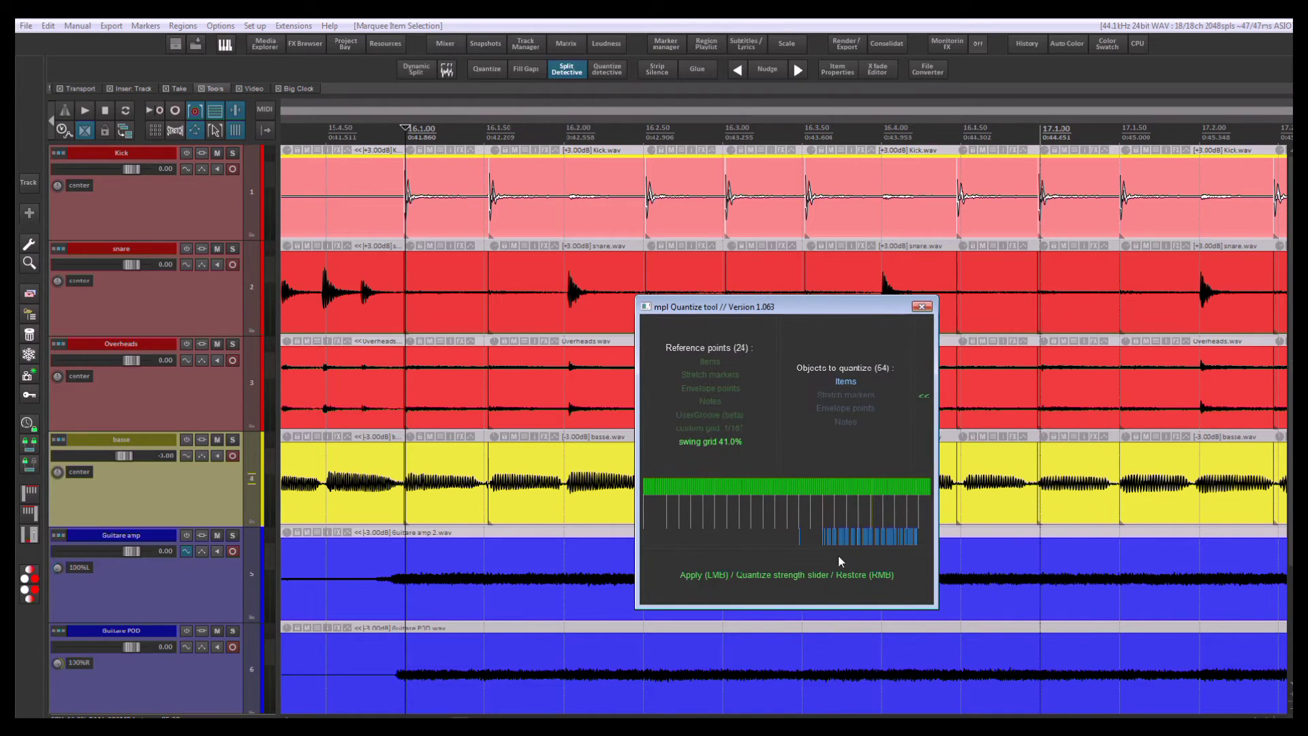
left_click(924, 397)
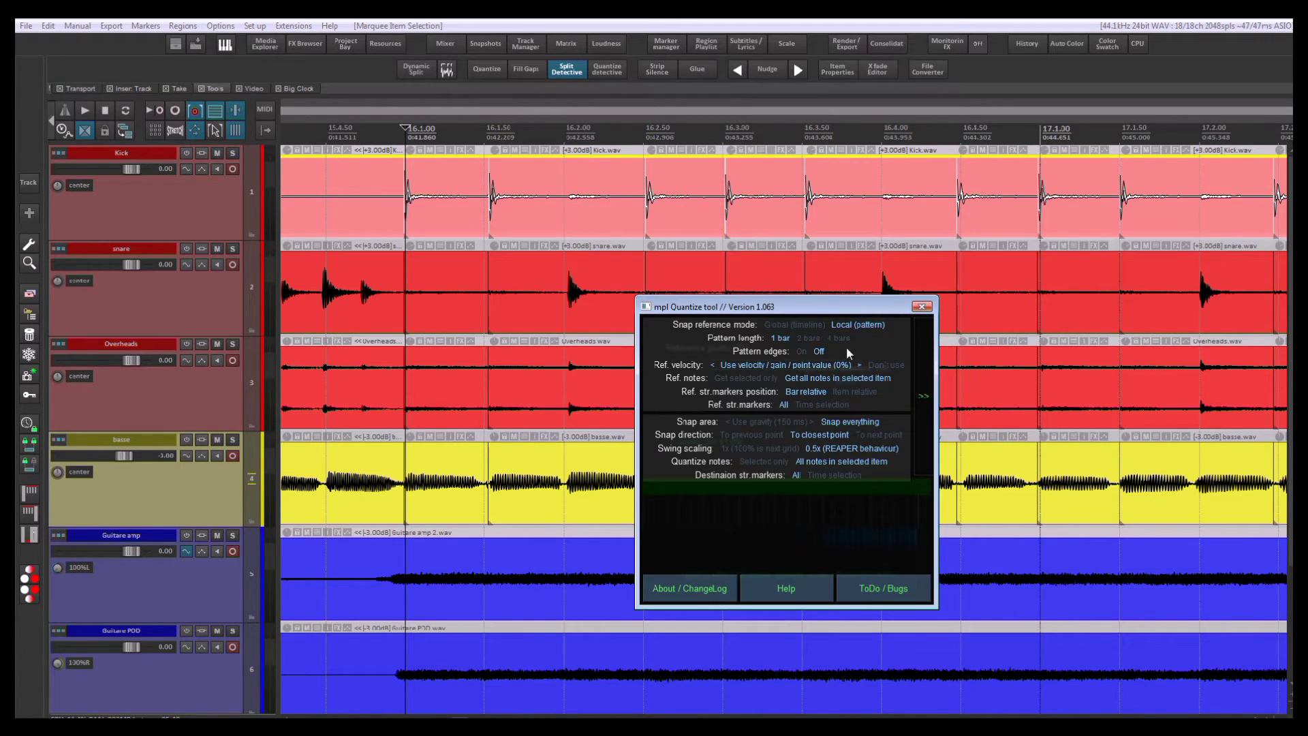
left_click(922, 307)
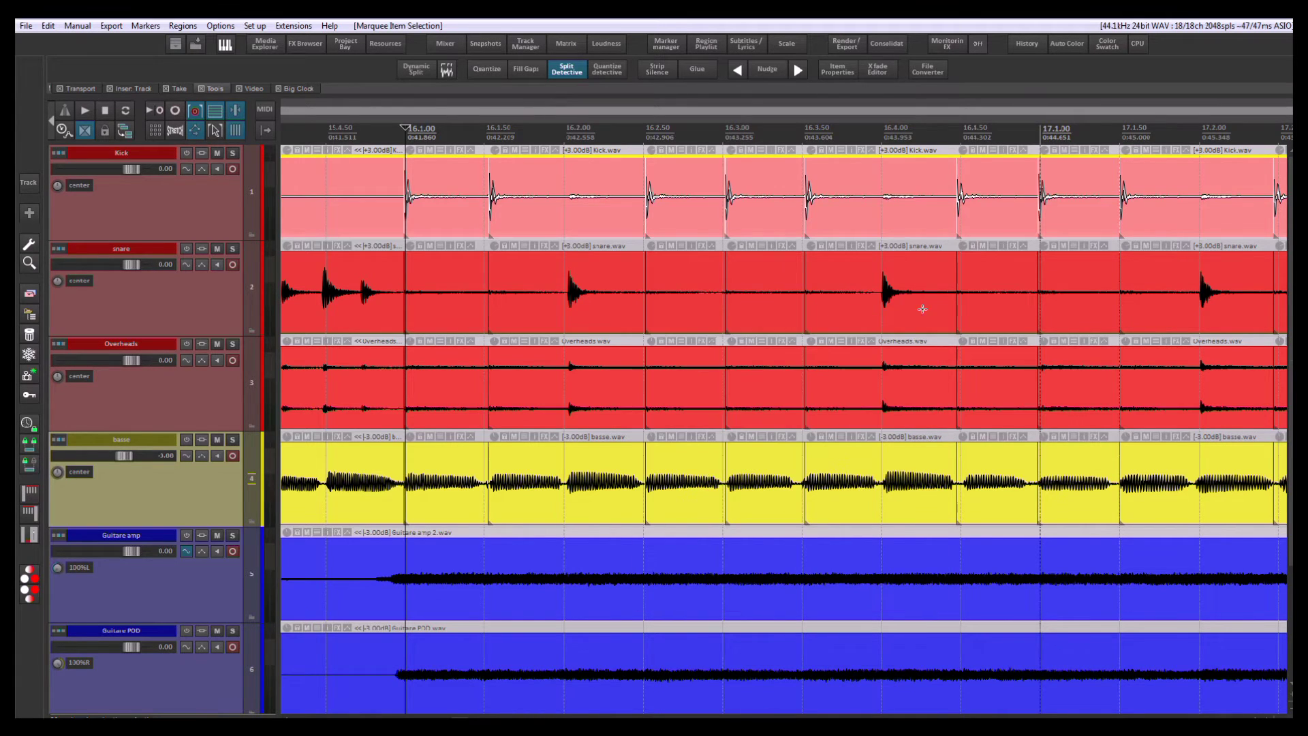
Go from the bass slice starting near 16.3.50 back to the one near 16.2.50 and adjust its position.
left_click(883, 481)
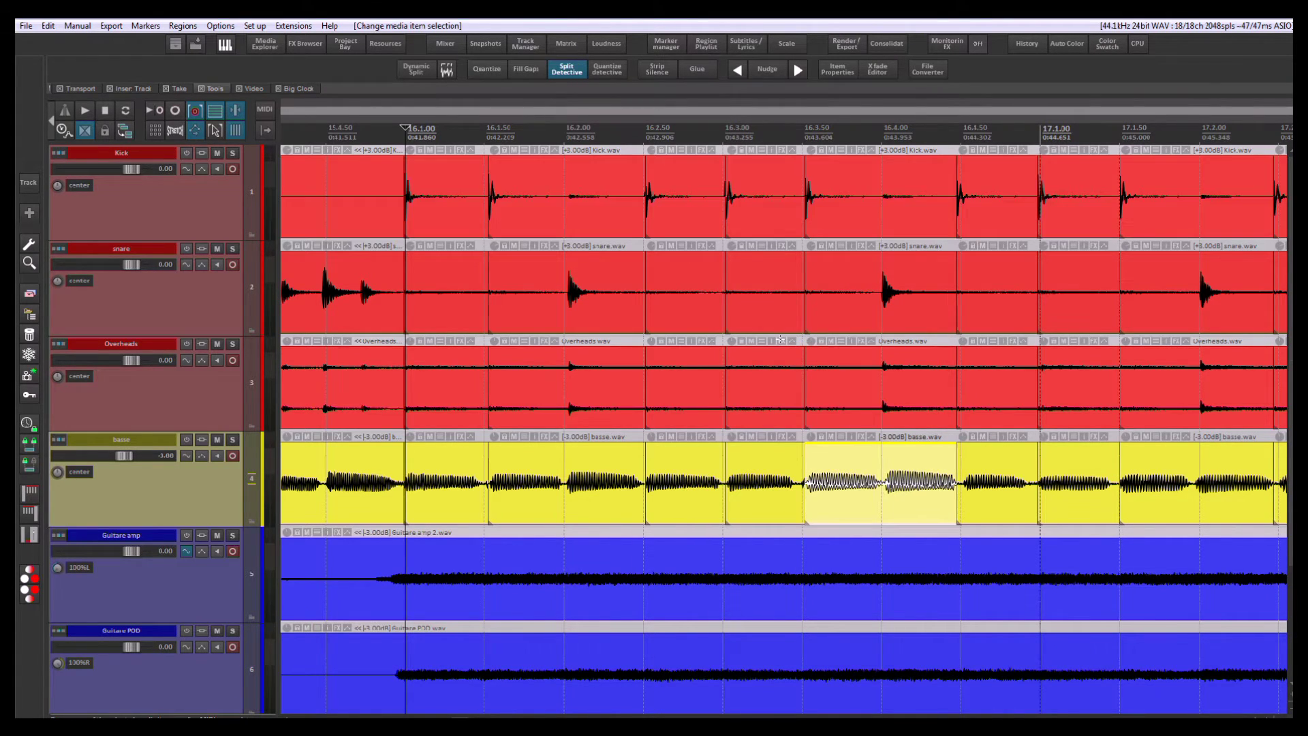
key("Left")
key("Left")
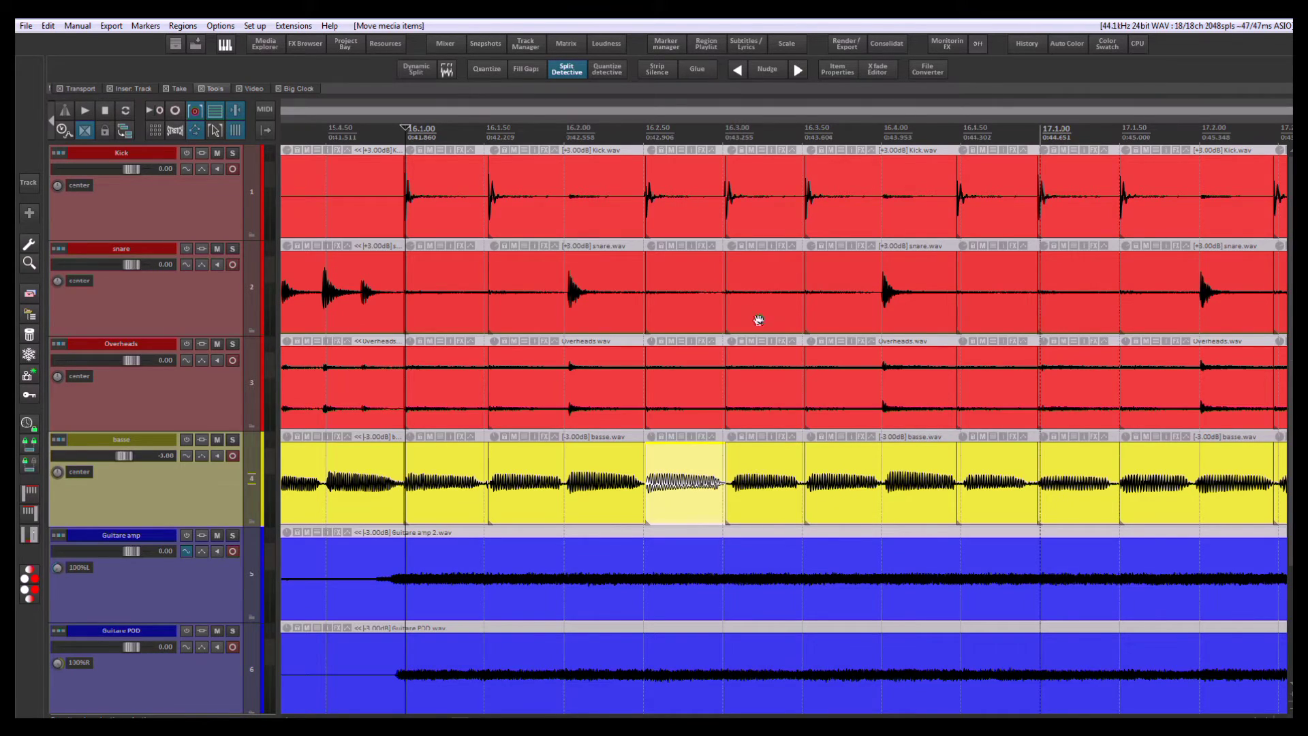
Try gluing all items on the kick track into a single item, and undo the glue.
scroll(736, 280, "down", 3)
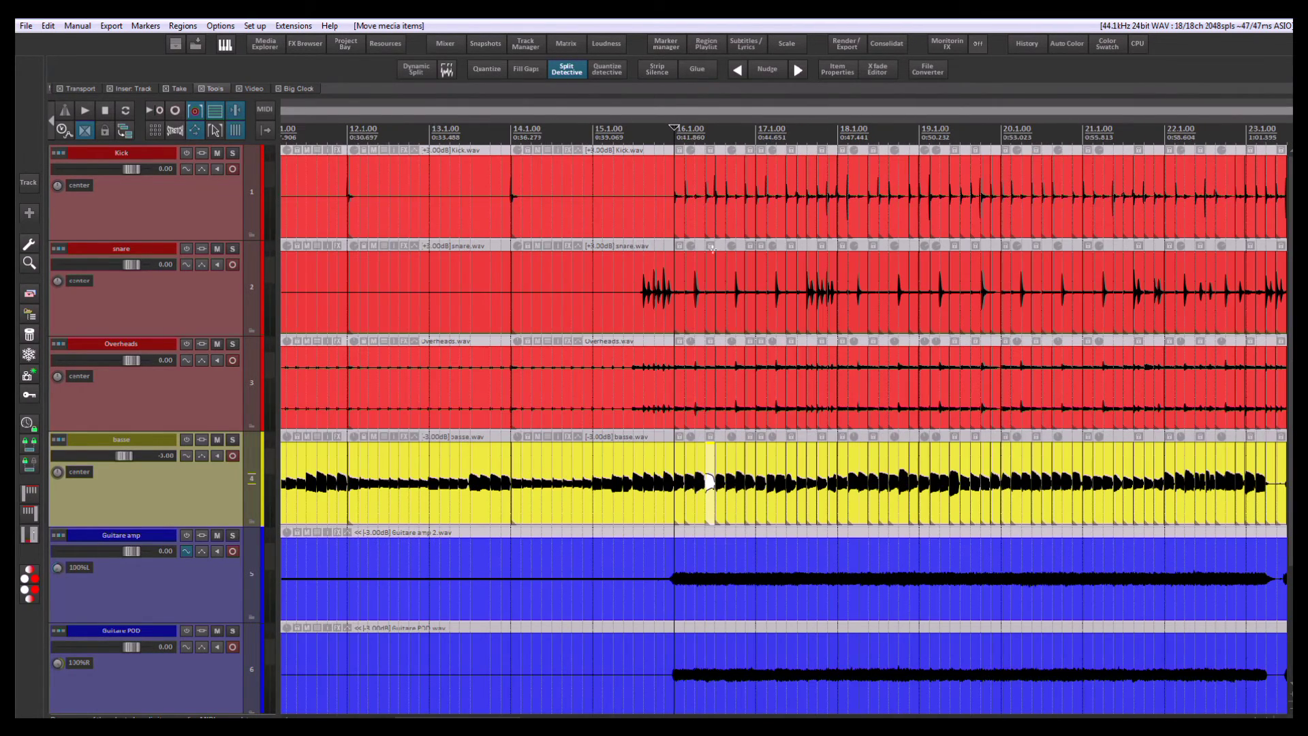
scroll(730, 250, "down", 3)
scroll(730, 250, "up", 1)
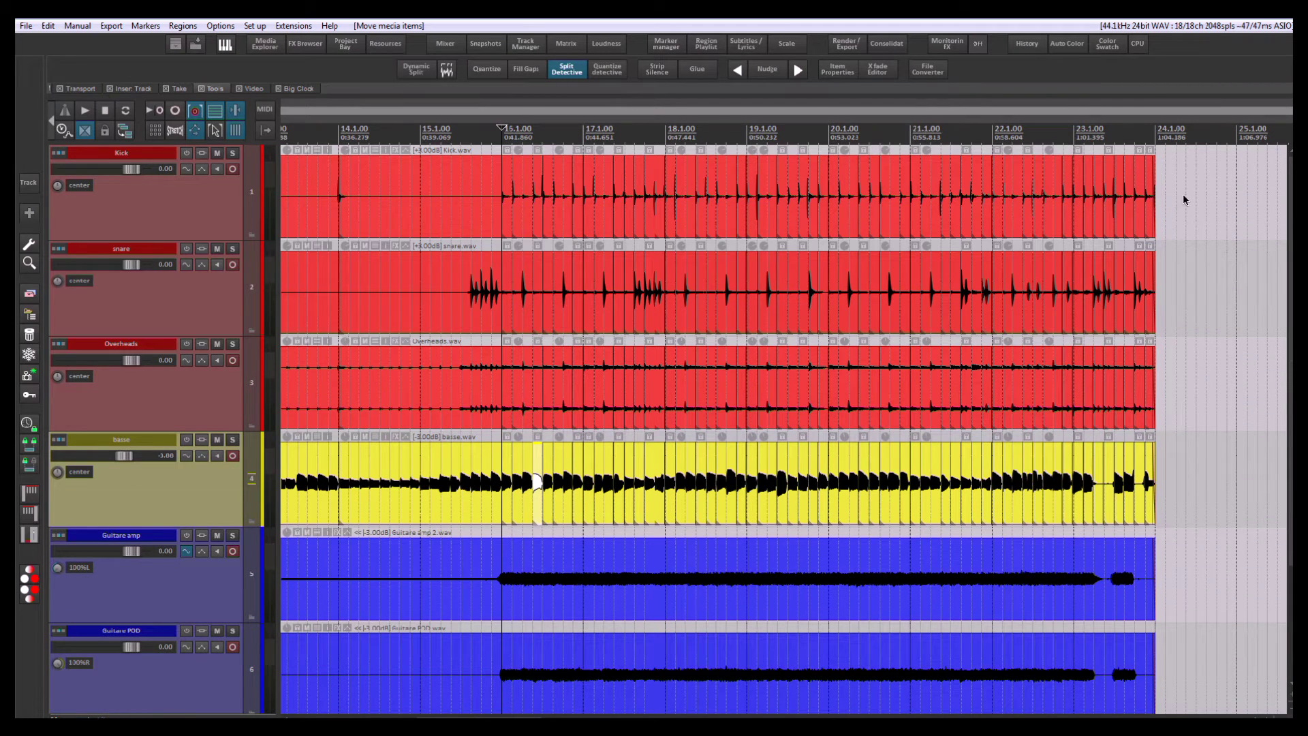
scroll(169, 180, "left", 5)
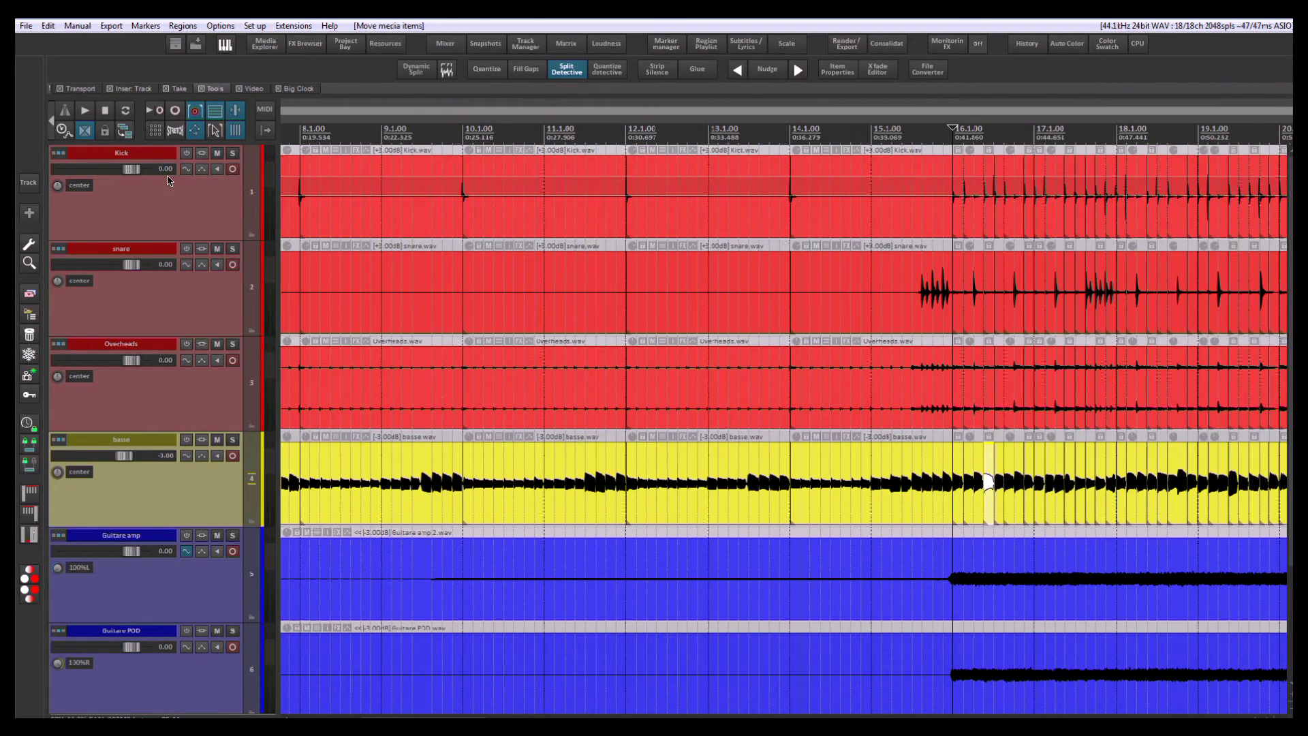
double_click(169, 180)
scroll(847, 187, "up", 6)
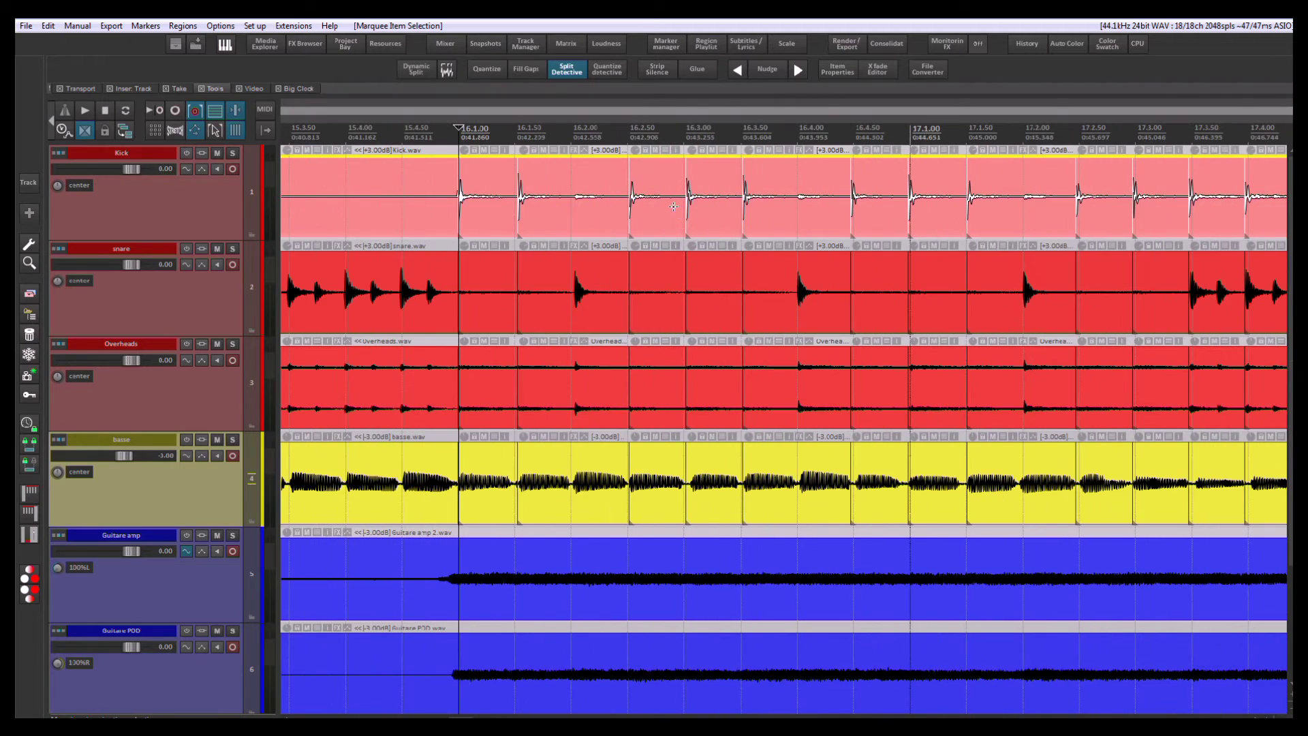
key("g")
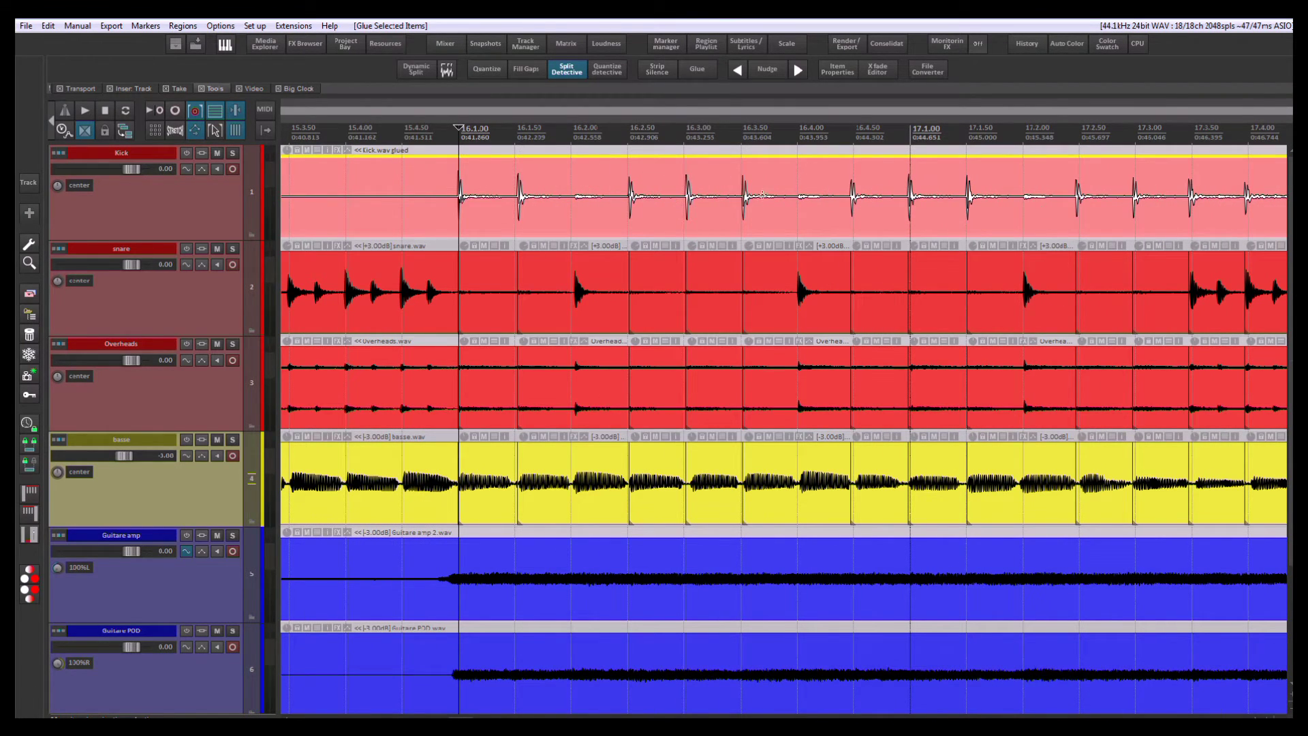
key("ctrl+z")
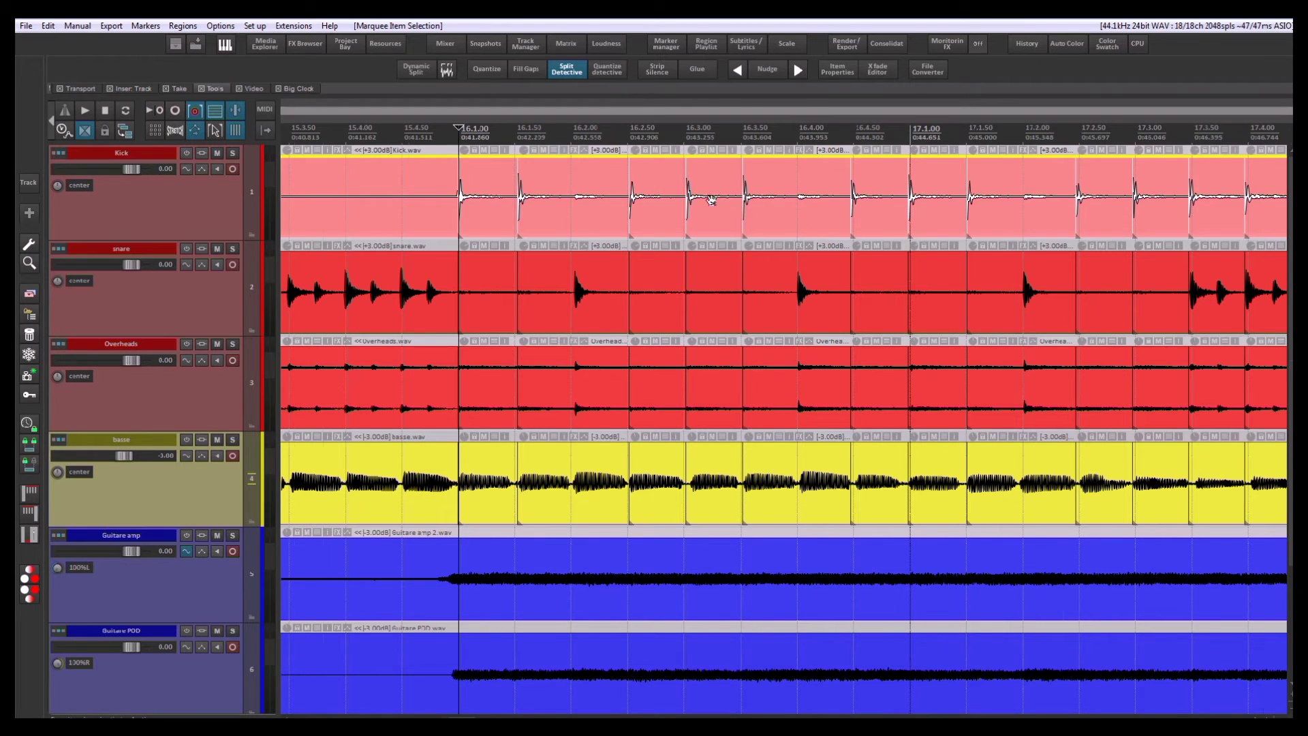
Review the Glue tool's processing and preservation options for the selected kick items and close the tool.
scroll(715, 198, "down", 3)
left_click(697, 68)
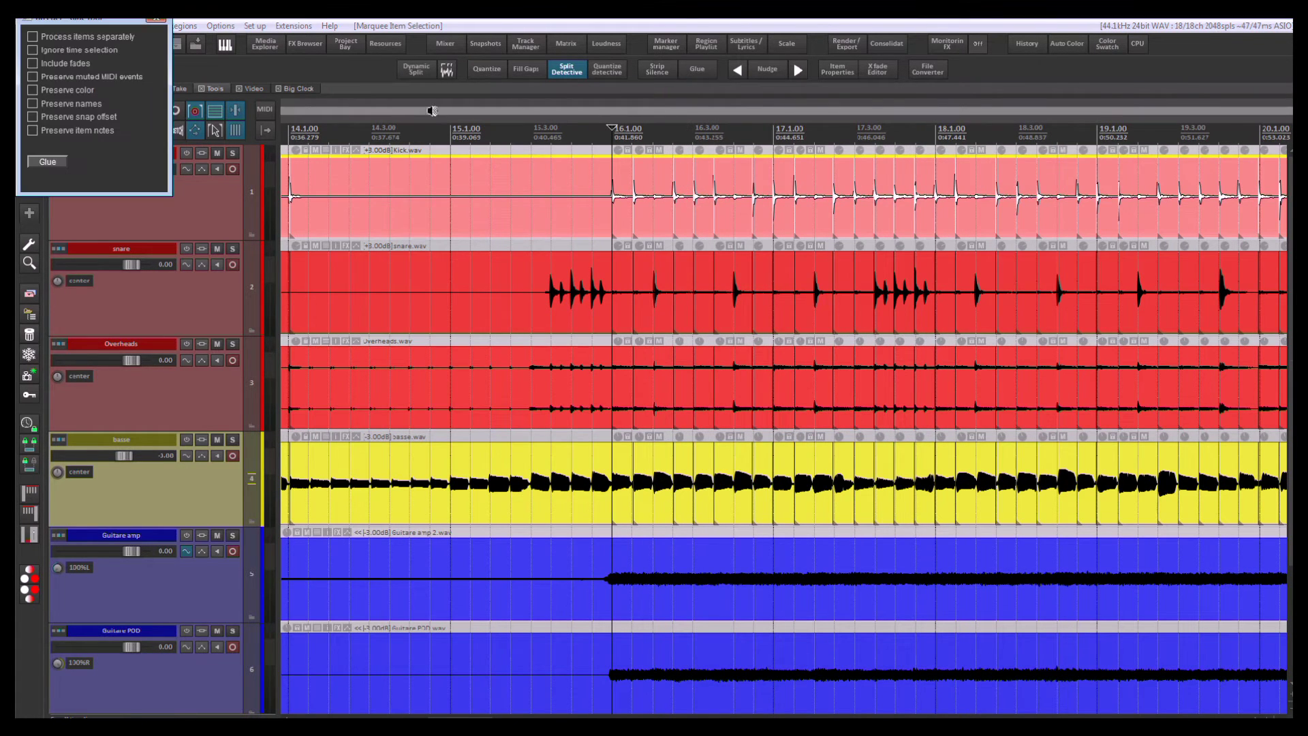
left_click_drag(68, 19, 961, 286)
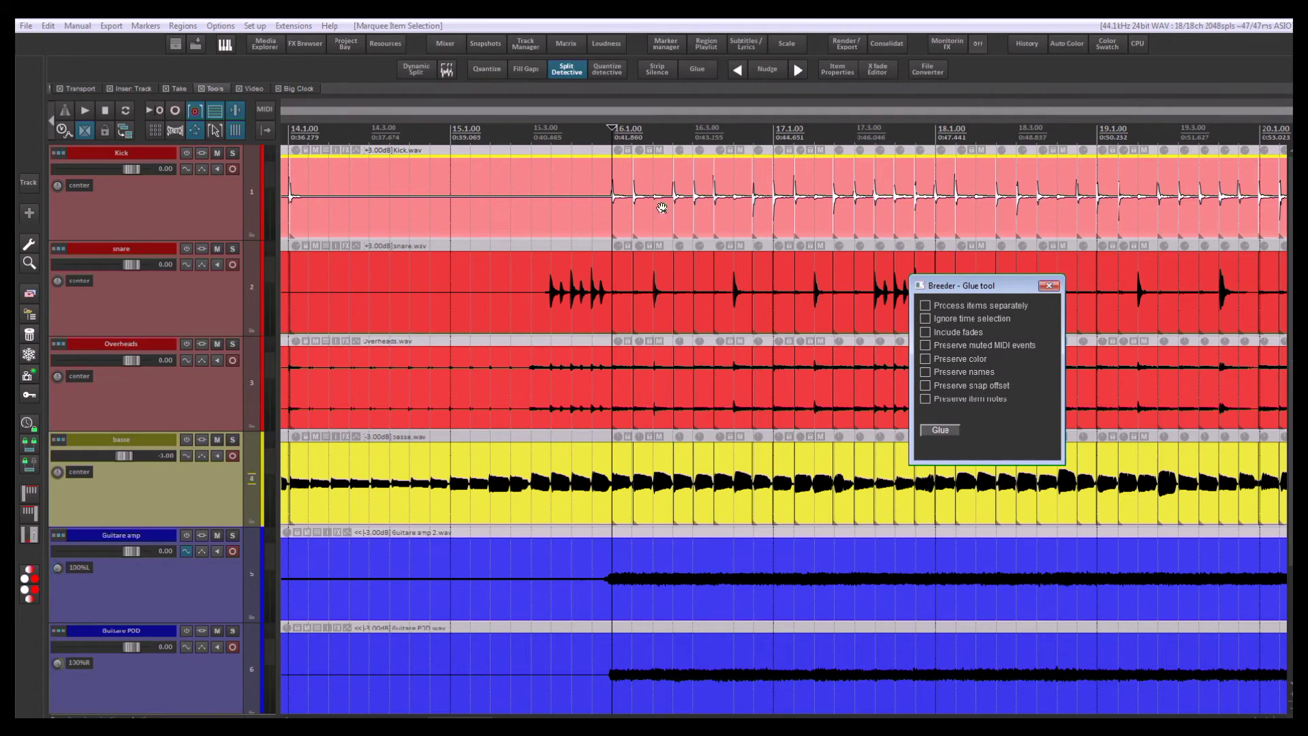
scroll(535, 203, "right", 3)
scroll(523, 187, "up", 1)
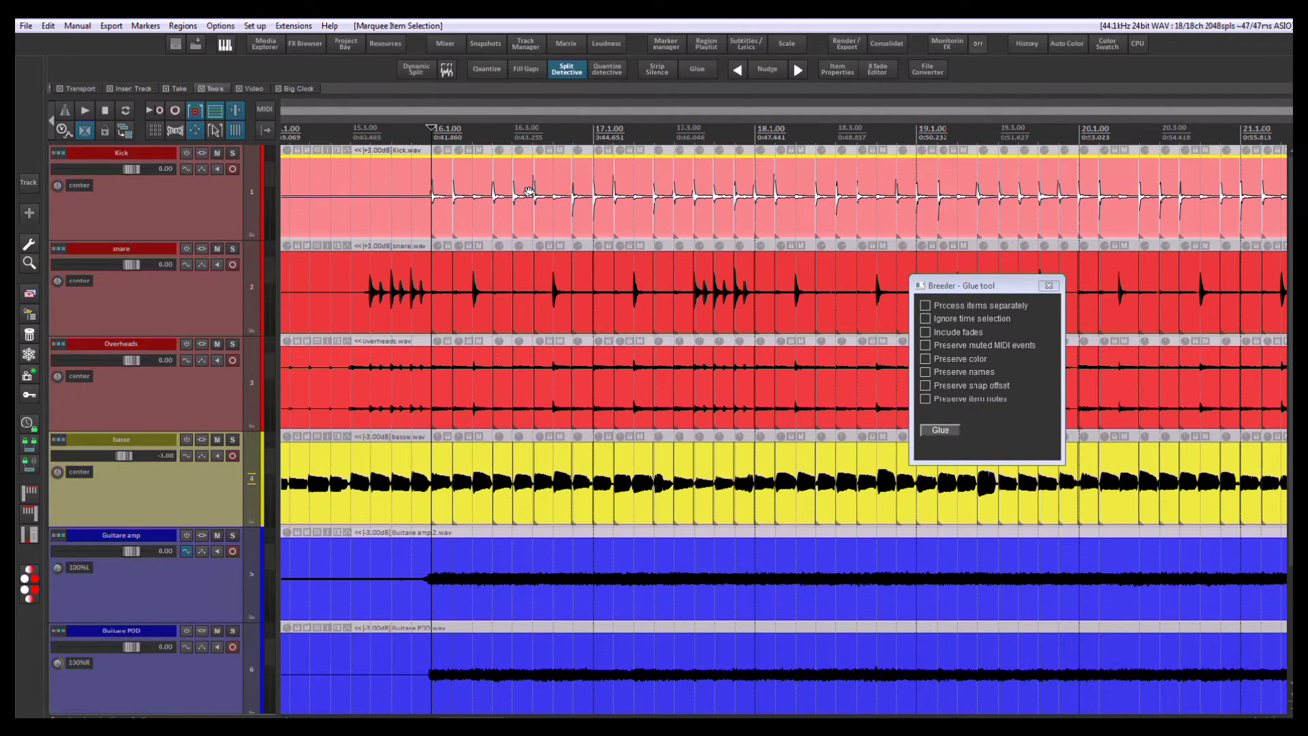
scroll(525, 191, "up", 4)
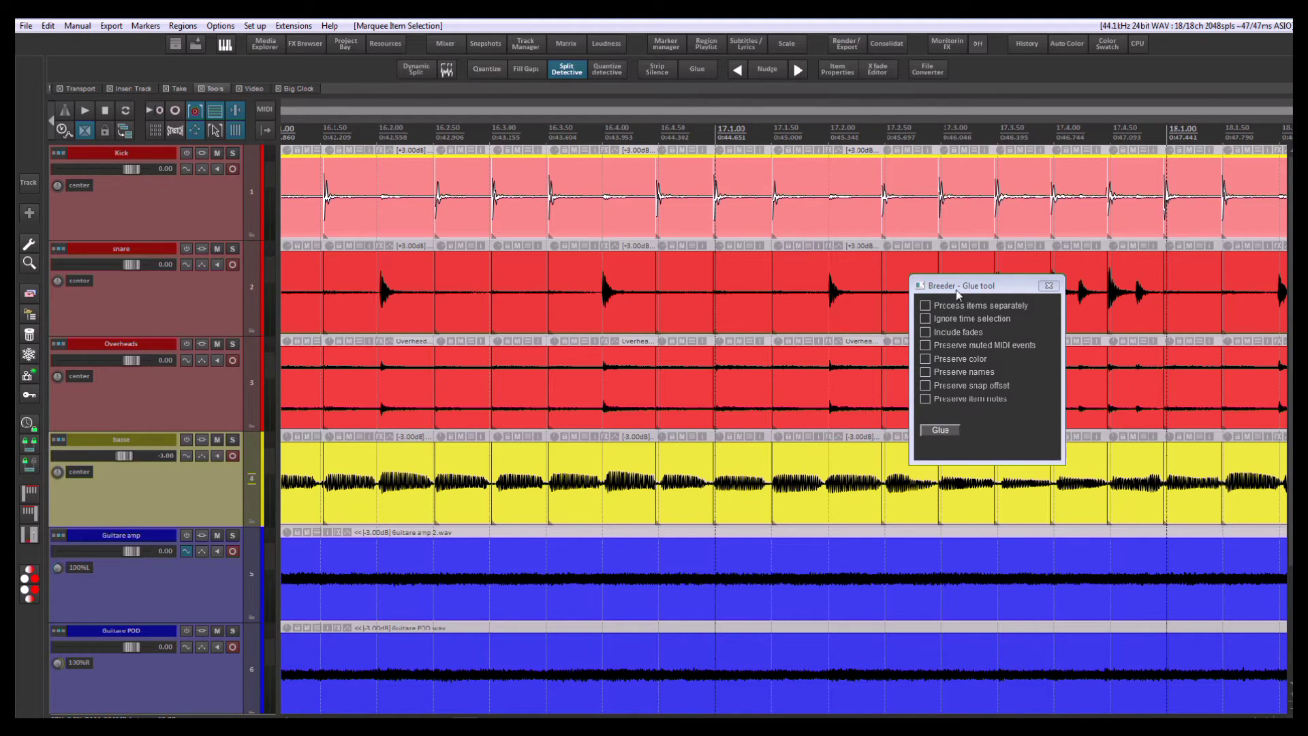
left_click_drag(956, 289, 684, 269)
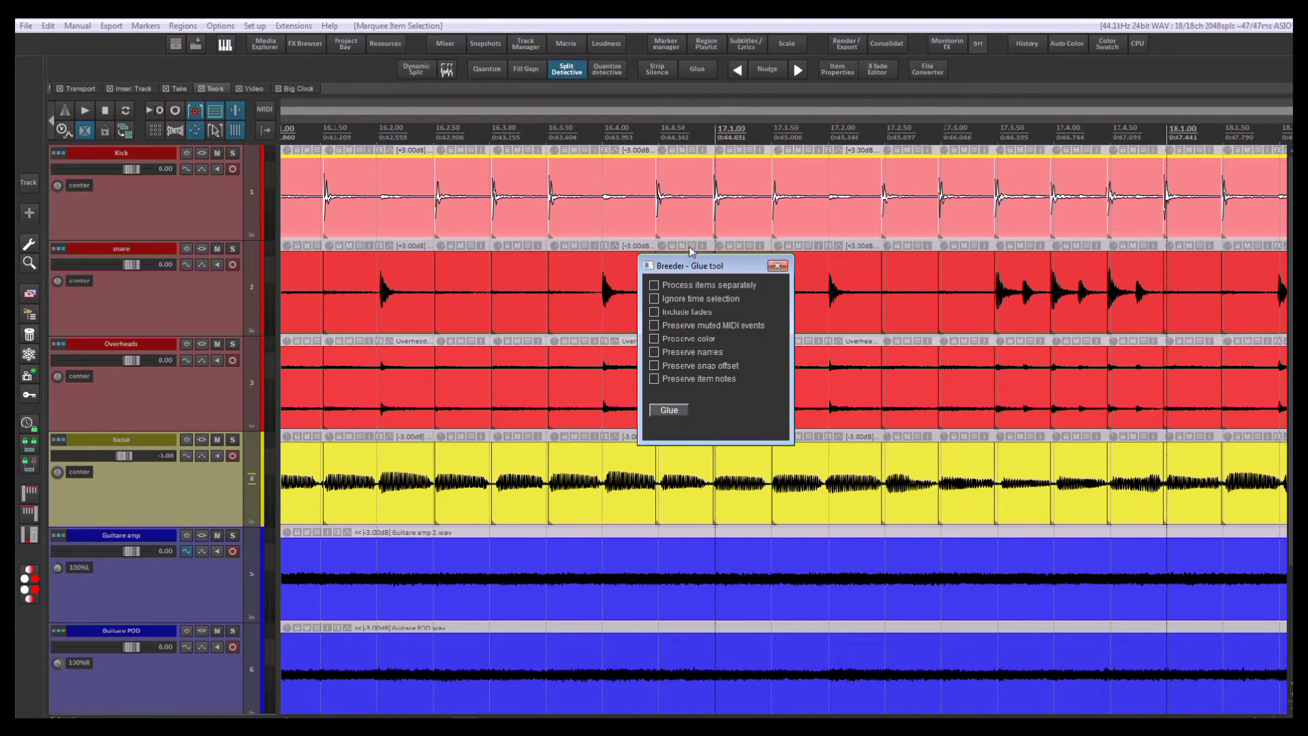
left_click(784, 266)
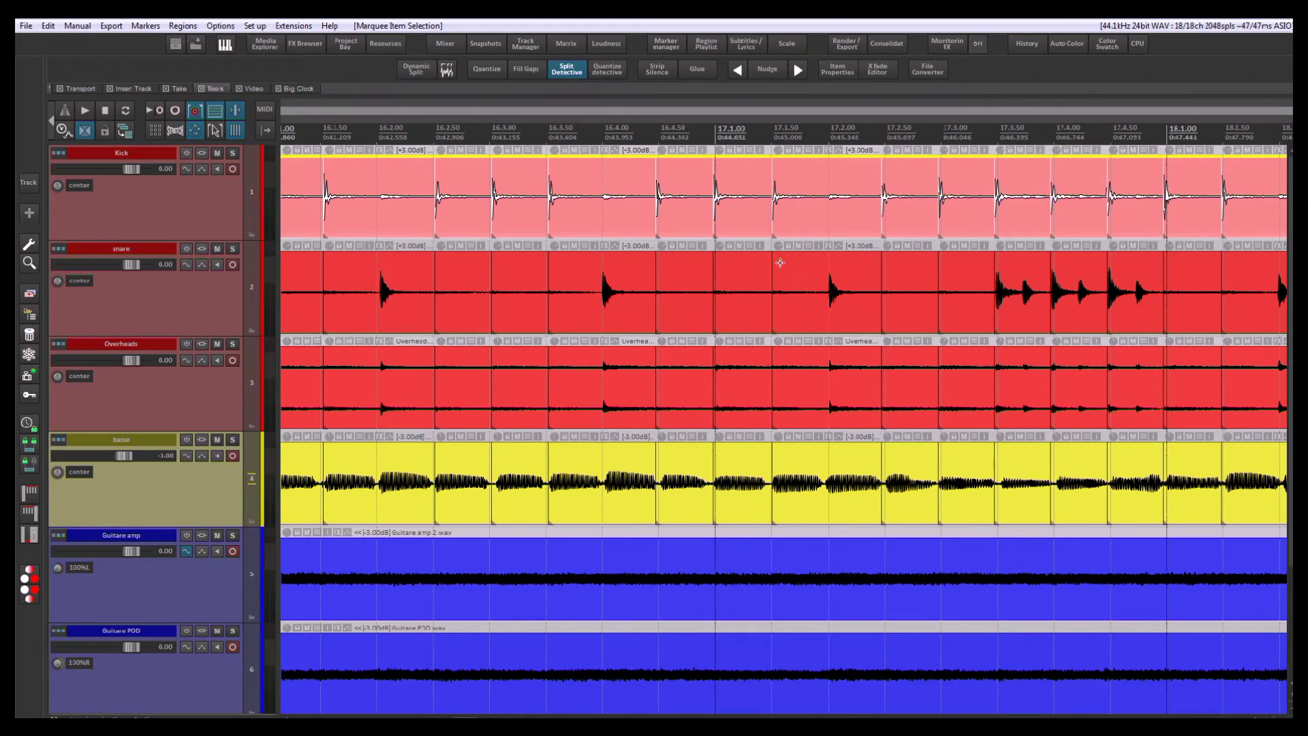
Examine the start of the kick item near 14.1.00, view its item properties and accept them.
left_click(648, 214)
scroll(648, 214, "down", 3)
scroll(648, 213, "left", 3)
scroll(865, 202, "up", 8)
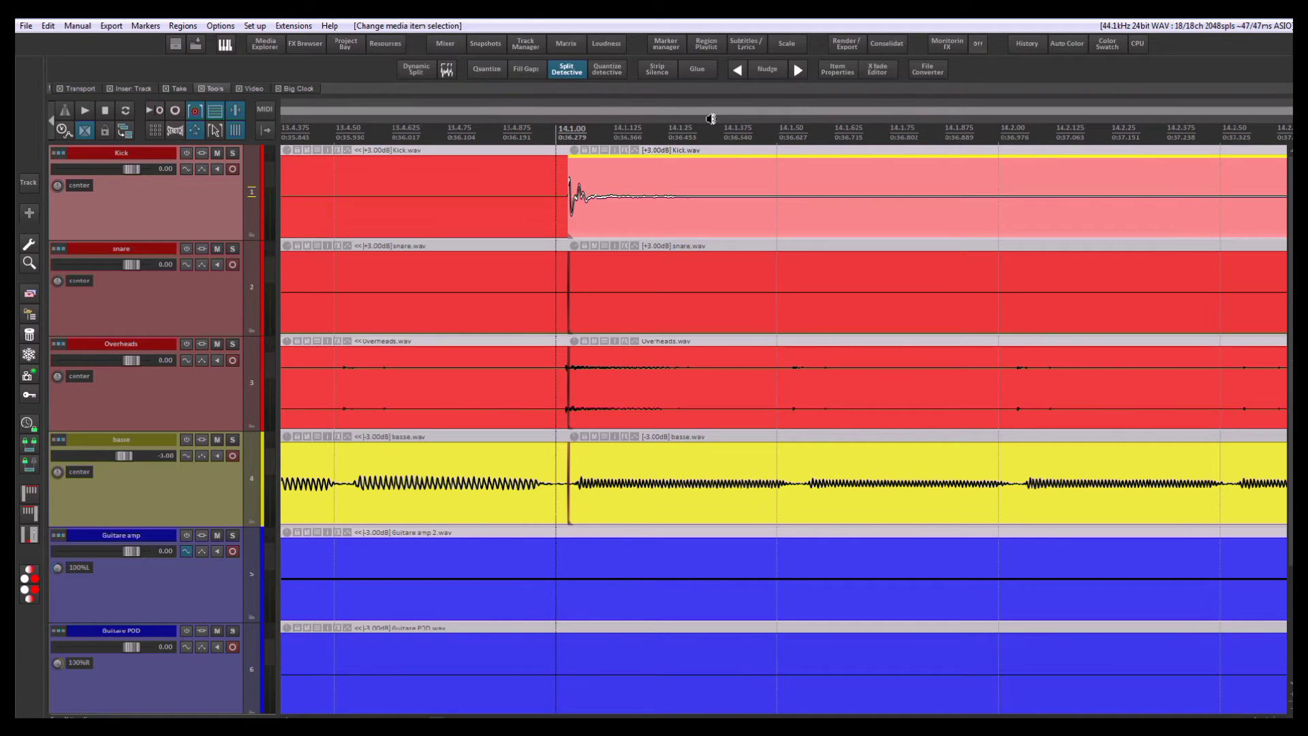
scroll(711, 120, "down", 8)
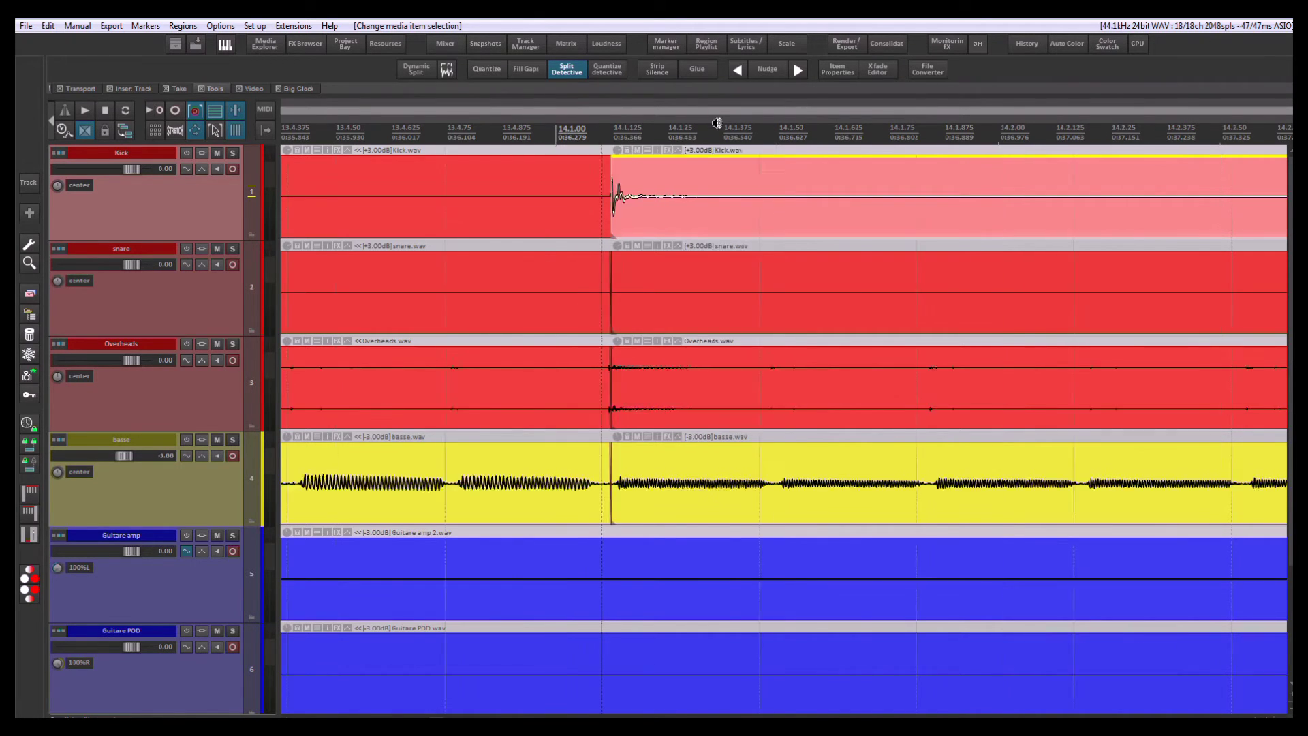
left_click(838, 69)
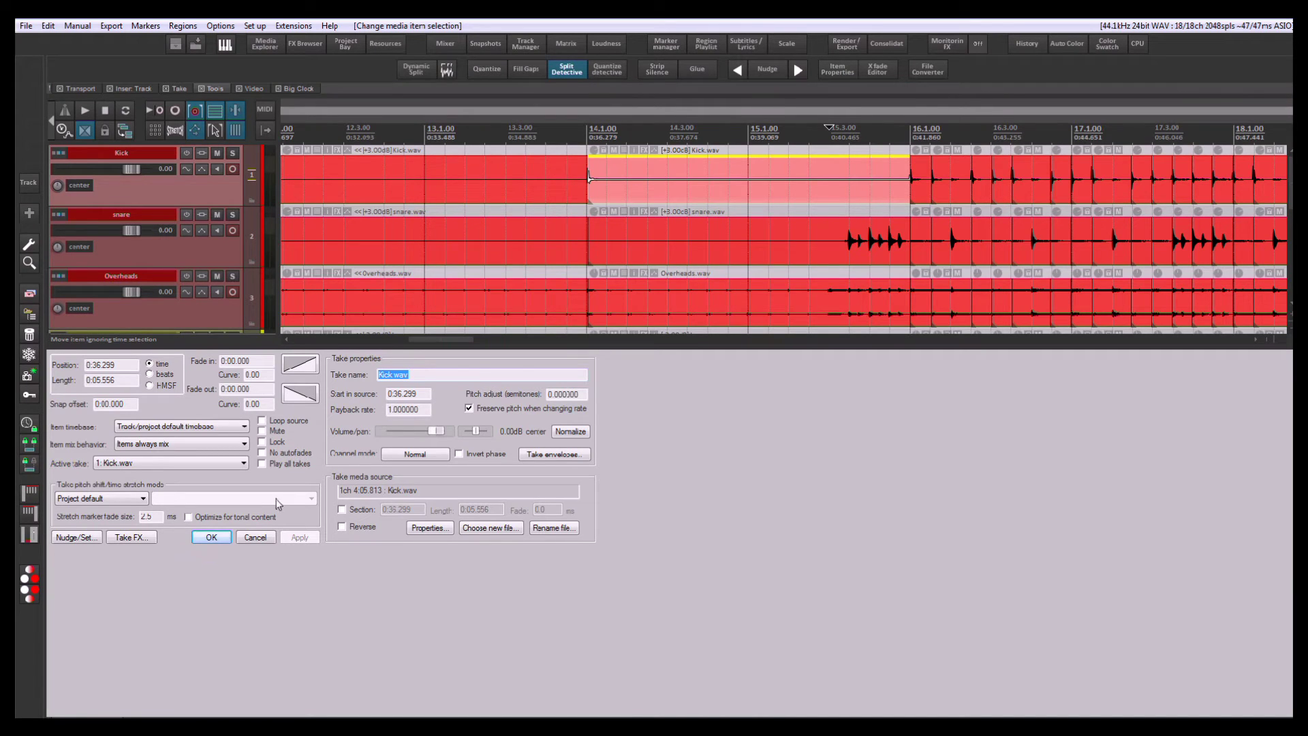
key("Return")
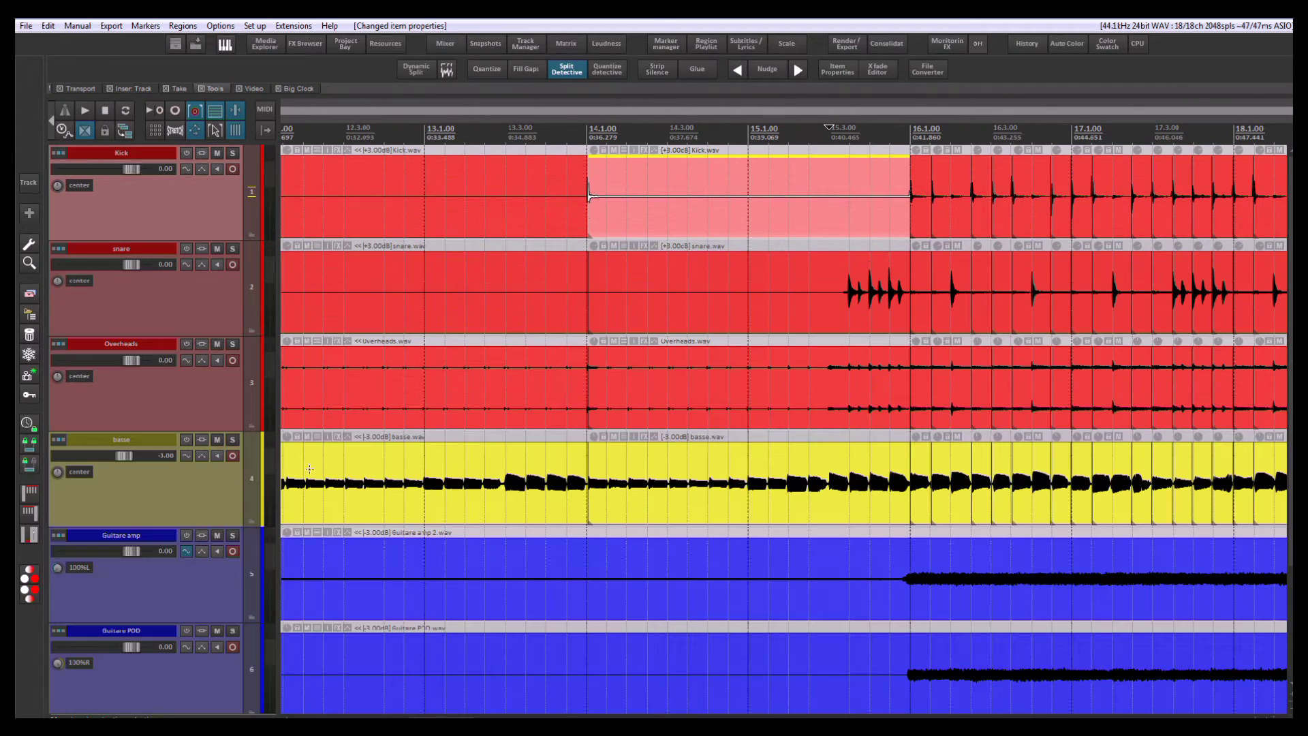
View the properties of the kick item starting near 14.1.00 once more and accept them.
left_click(635, 150)
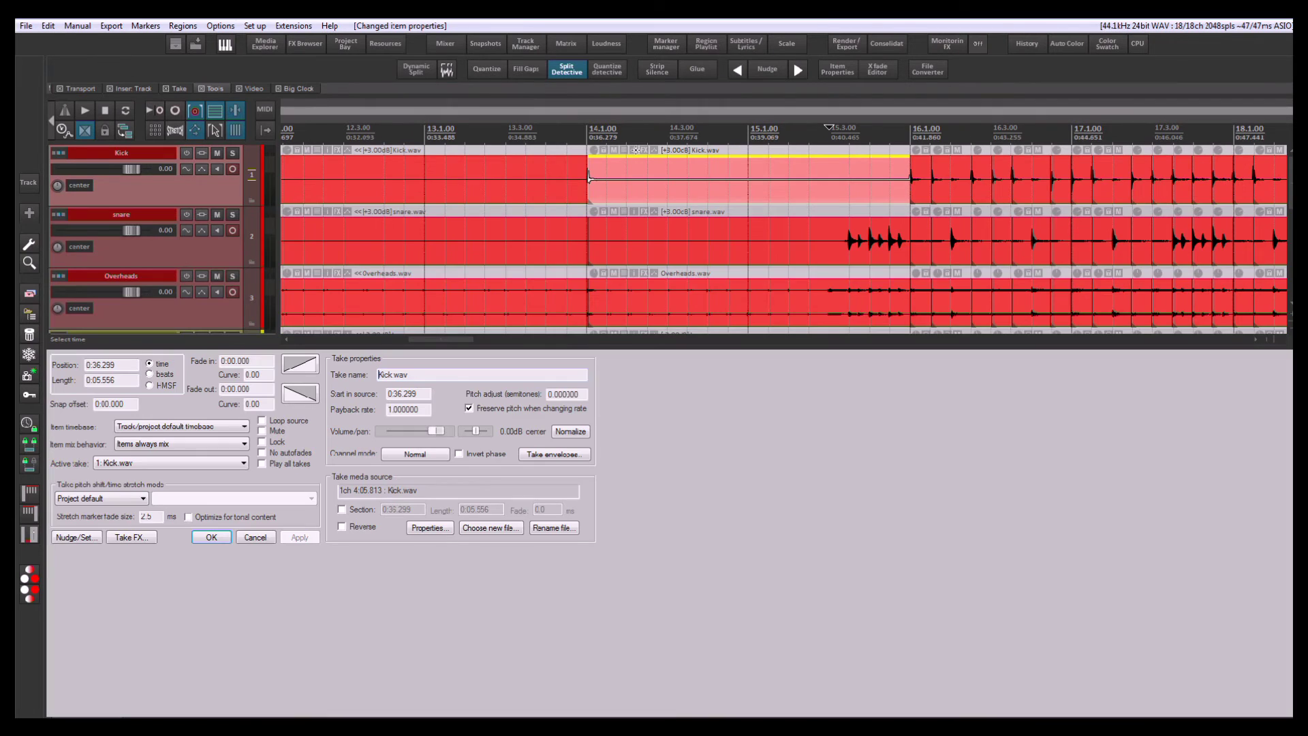
left_click(211, 537)
Open the crossfade editor and extend the start of the later kick item back to 14.1.00, overlapping the preceding item in a 0.020-second crossfade.
left_click(880, 75)
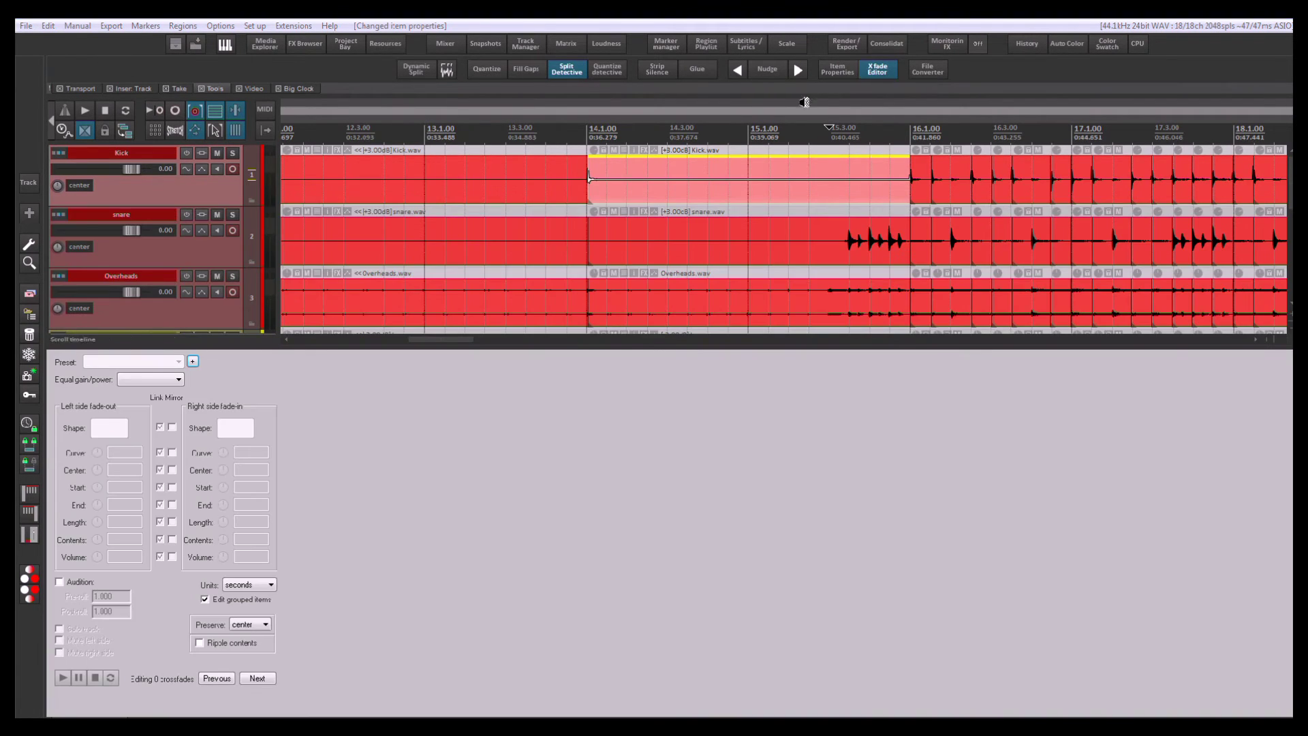
left_click(540, 175, "ctrl")
scroll(642, 161, "up", 15)
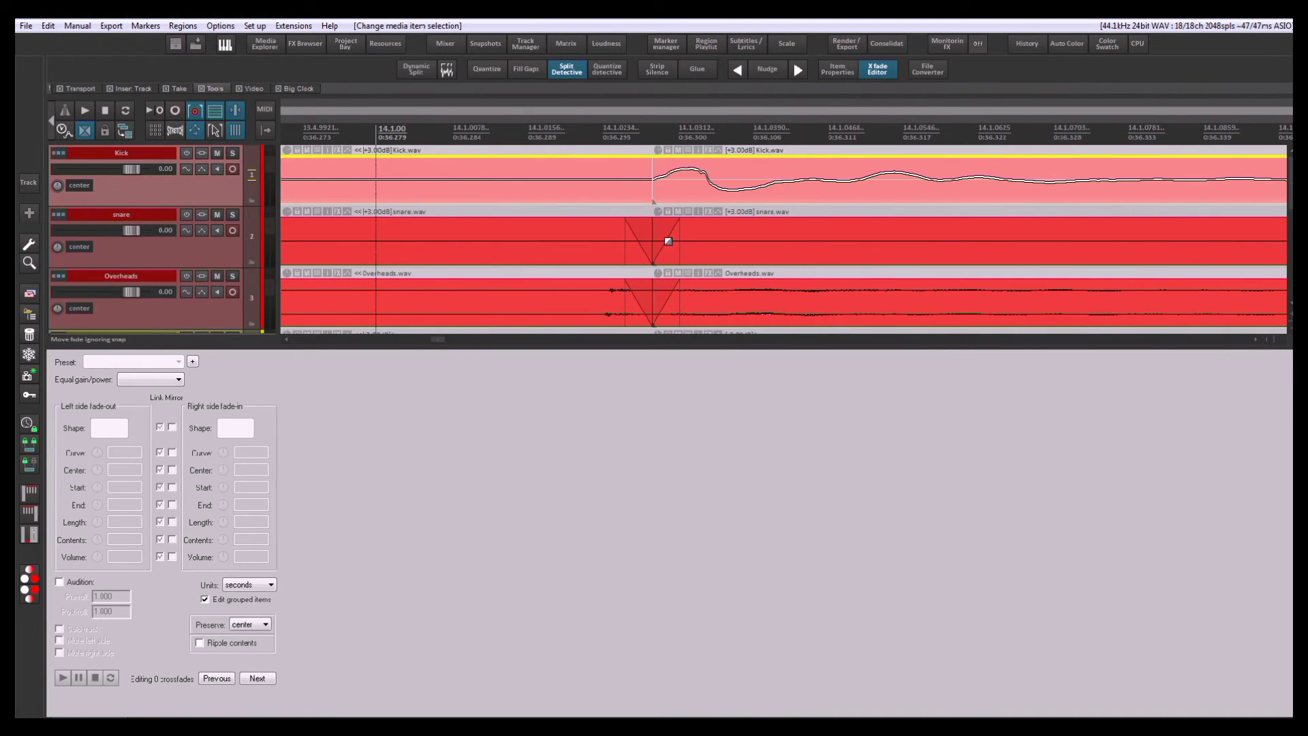
left_click(654, 185)
left_click_drag(658, 184, 579, 184)
scroll(488, 184, "down", 5)
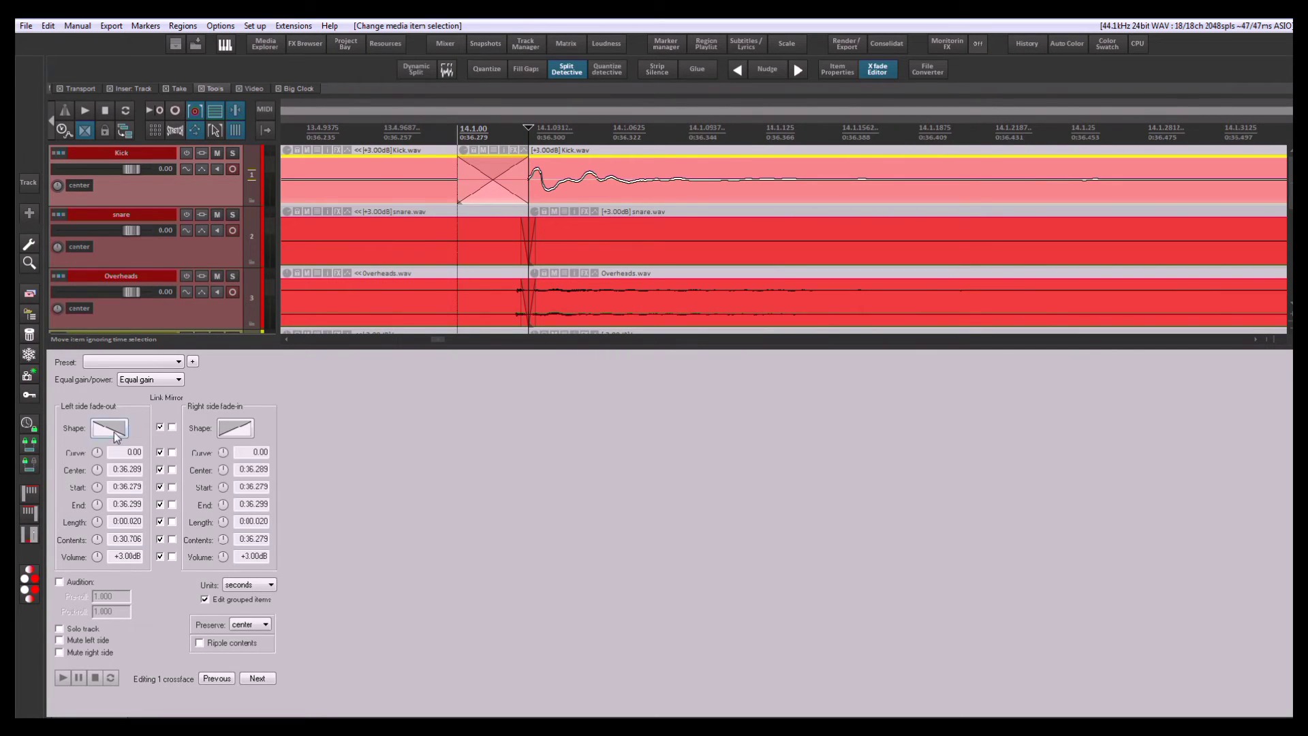
Reshape the kick crossfade, ending with a fade-out curve of 1.00 and a fade-in curve of -1.00, and close the crossfade editor.
left_click(110, 429)
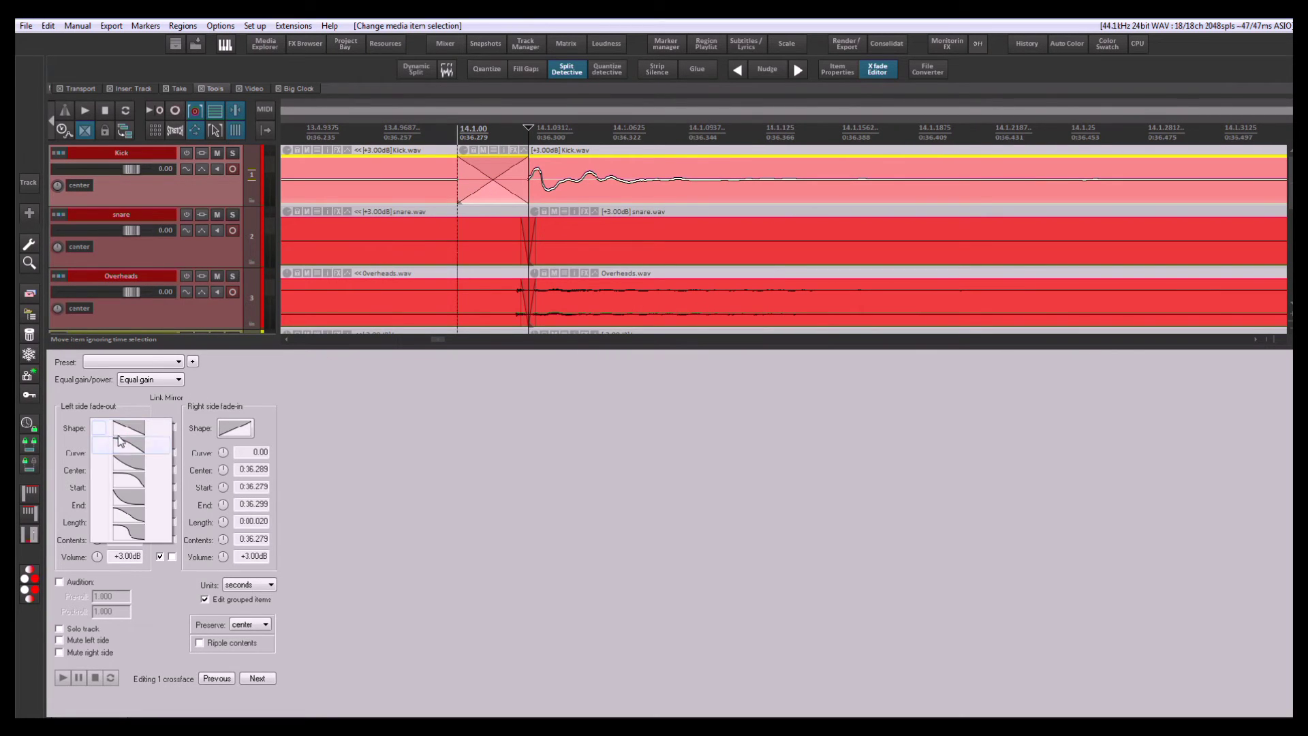
left_click(128, 464)
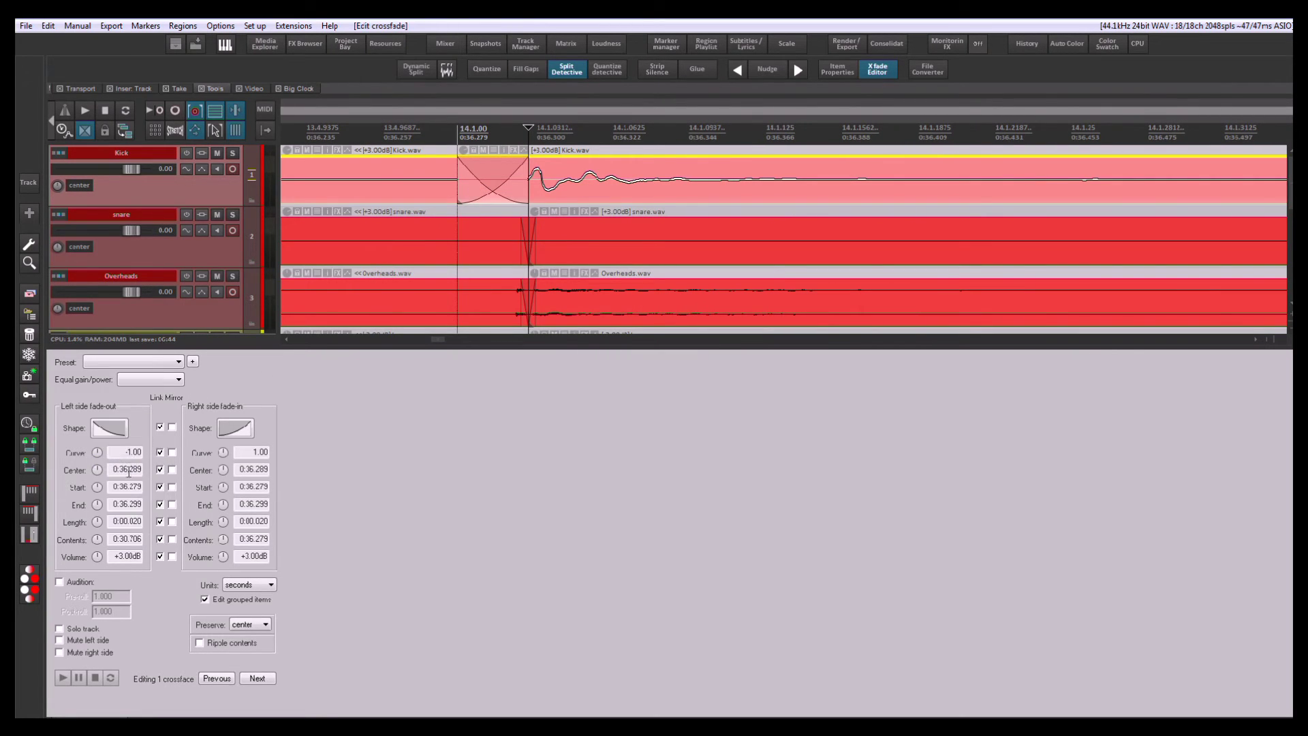
left_click(235, 428)
left_click(262, 475)
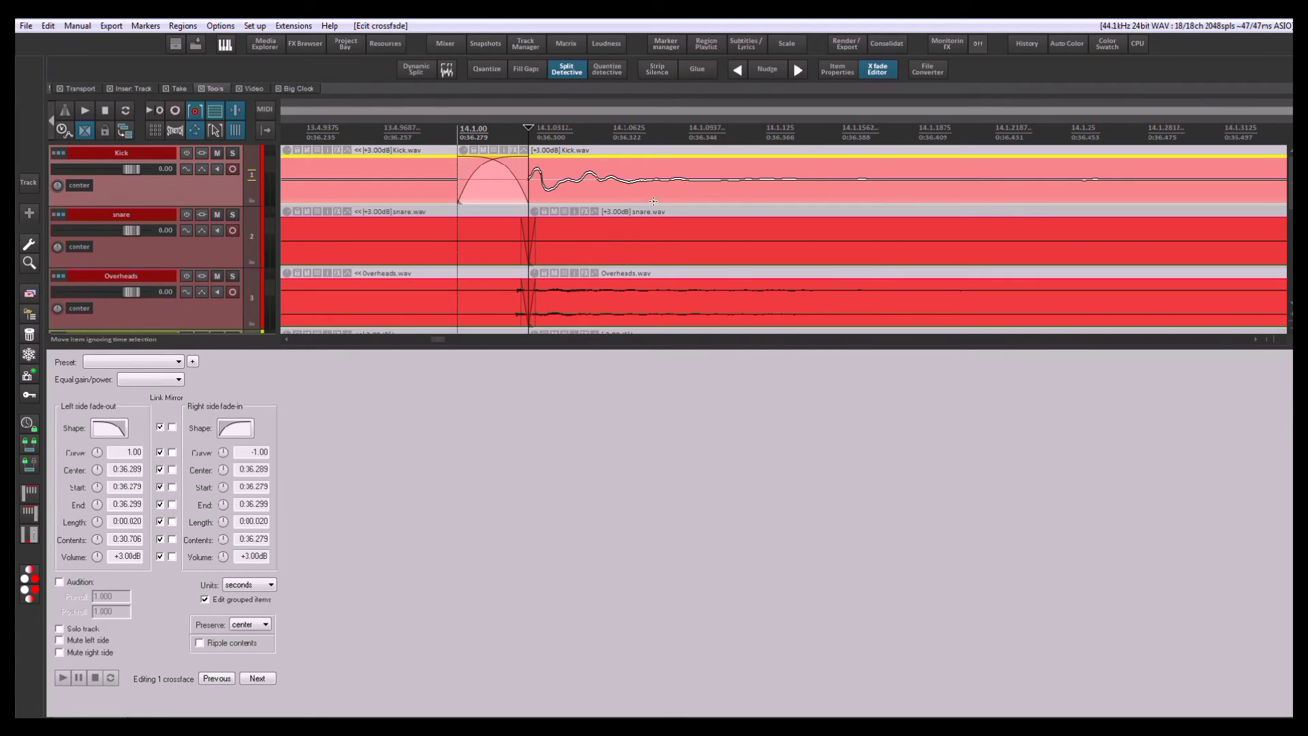
left_click(864, 70)
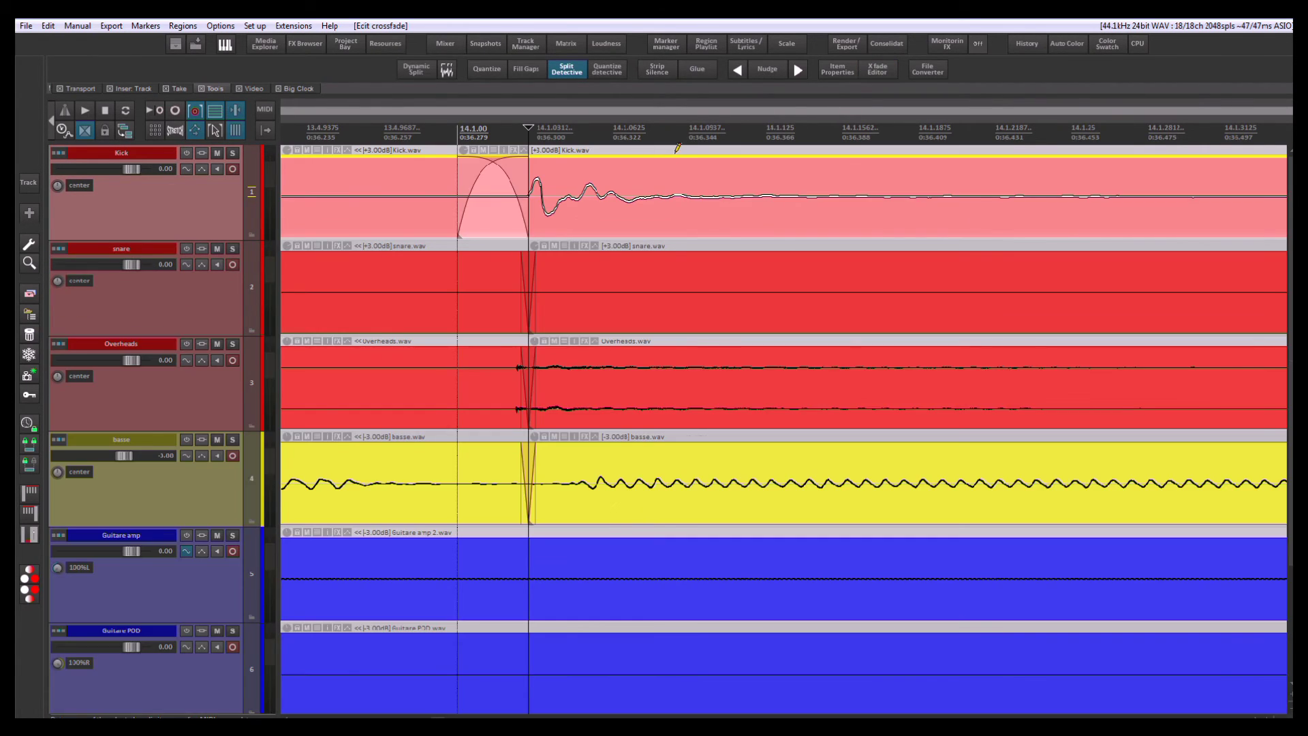
Open the Batch File/Item Converter, enable Use FX and open its FX chain.
scroll(678, 148, "down", 6)
left_click(937, 71)
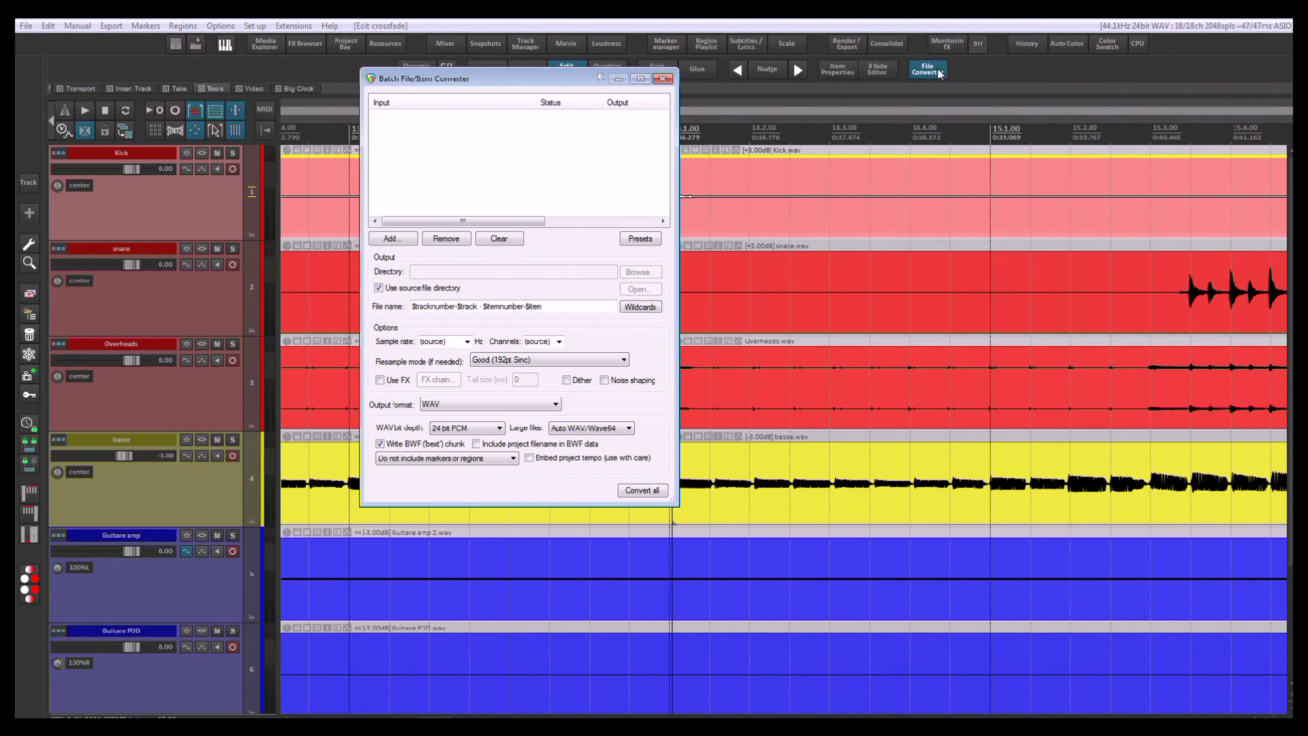
left_click_drag(542, 79, 643, 115)
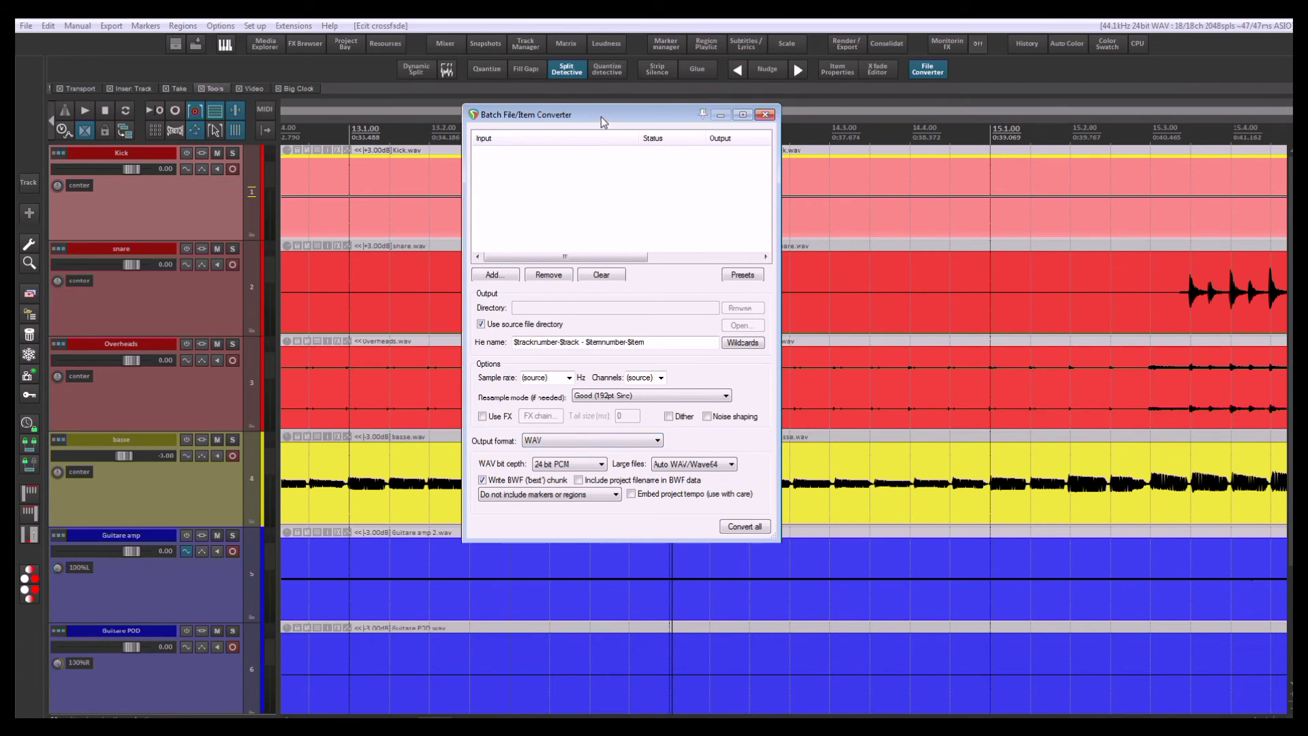
left_click_drag(602, 121, 664, 117)
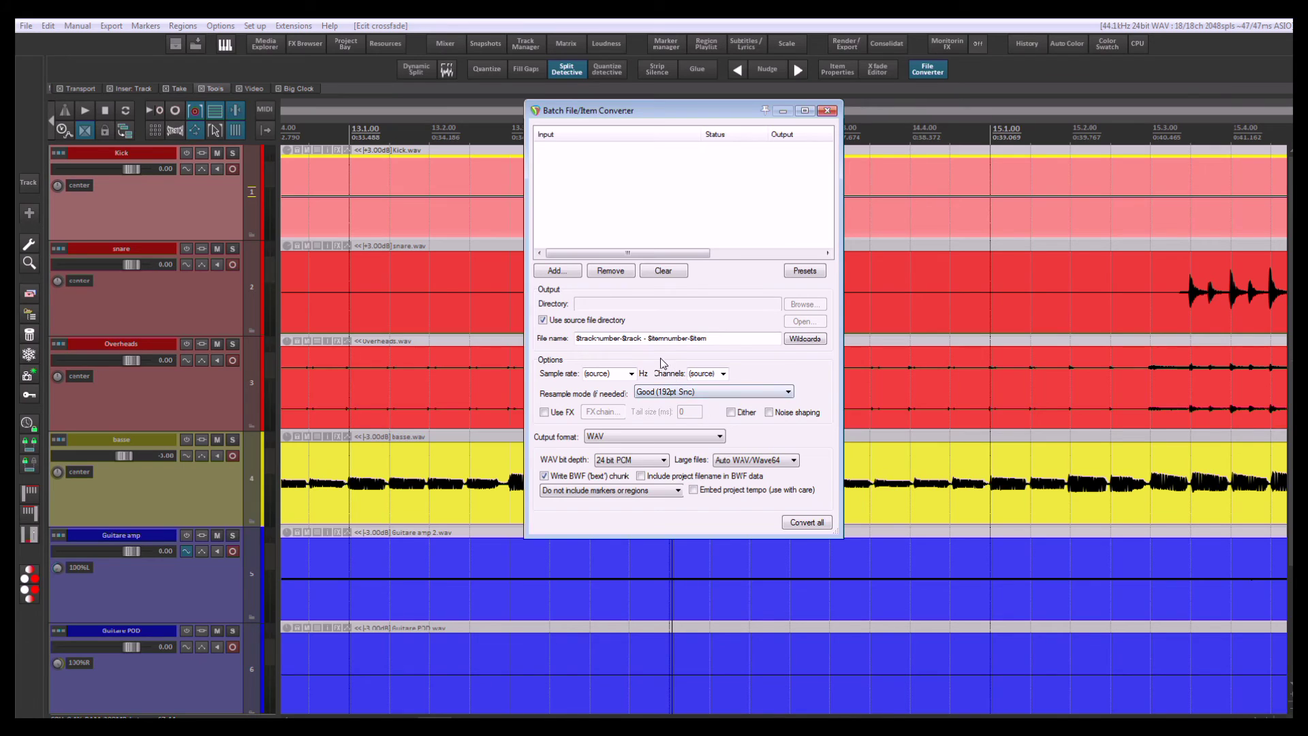
left_click(544, 413)
left_click(604, 413)
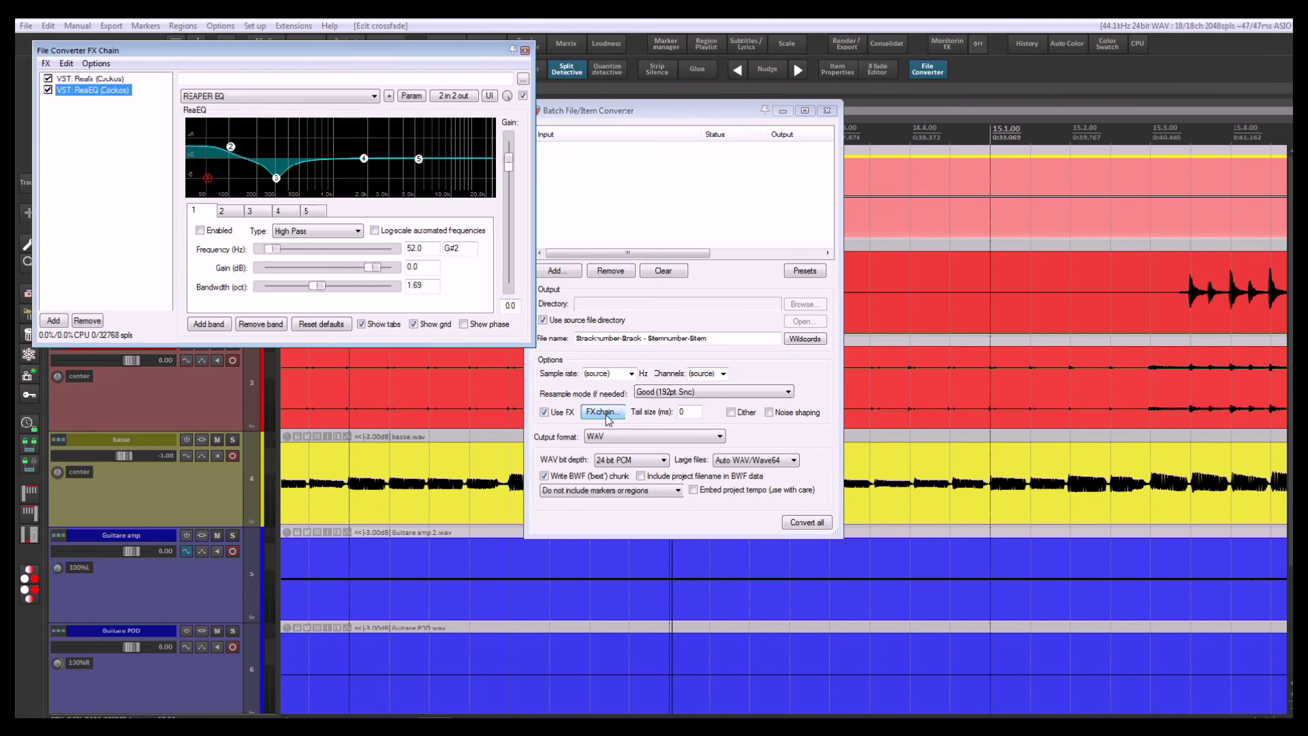
Remove ReaEQ and ReaFir from the file converter's FX chain and close the chain window.
left_click_drag(115, 50, 387, 100)
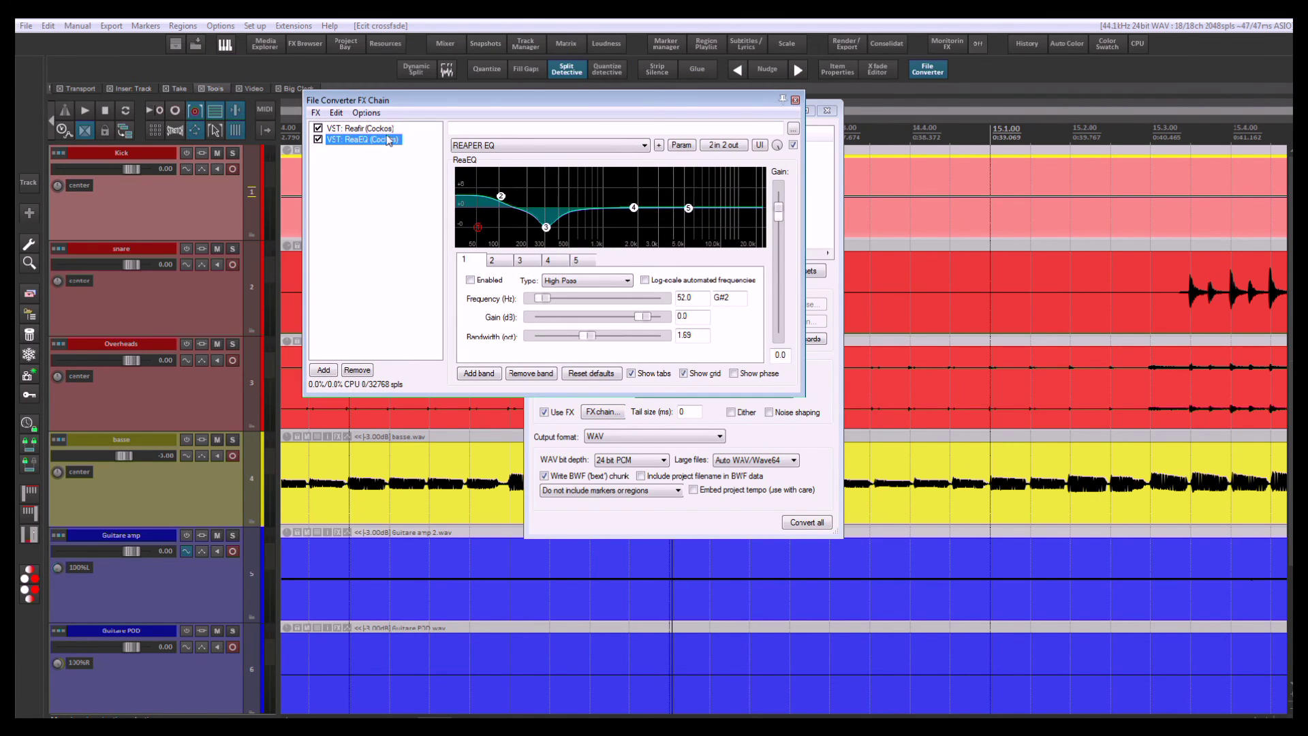
left_click(366, 372)
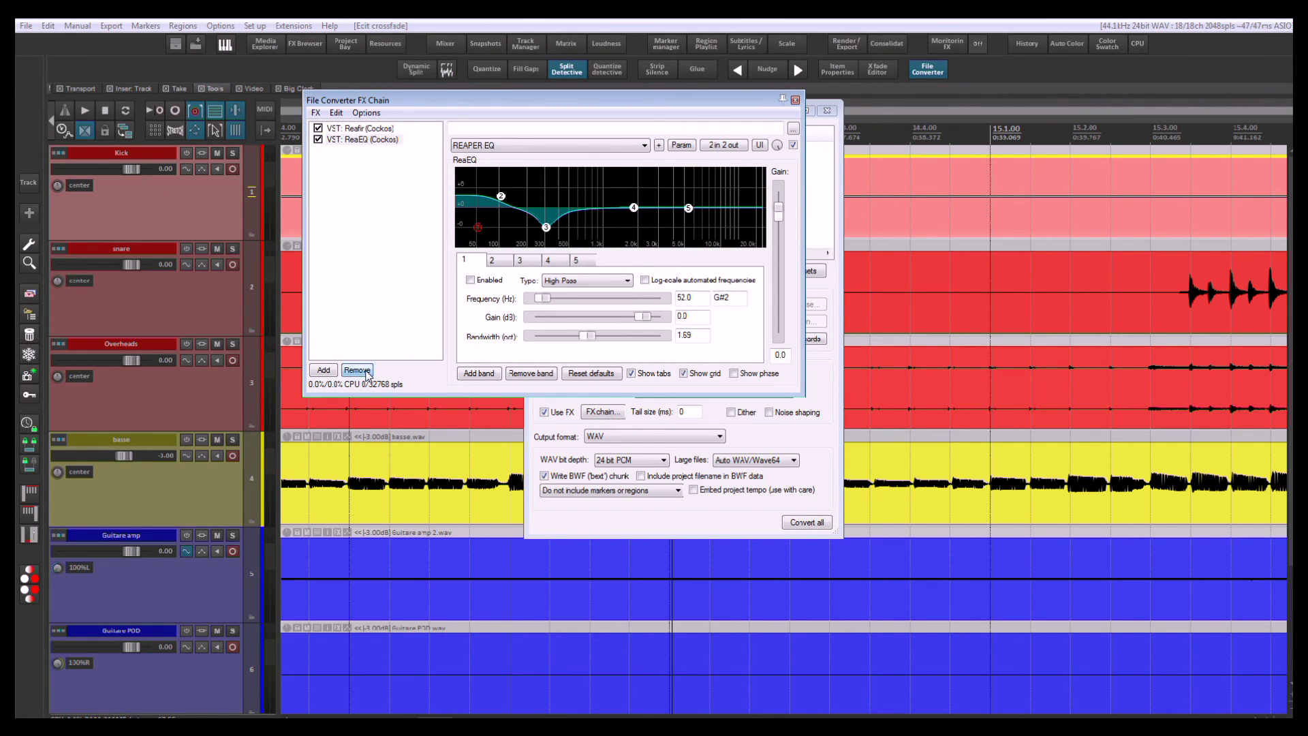
left_click(368, 377)
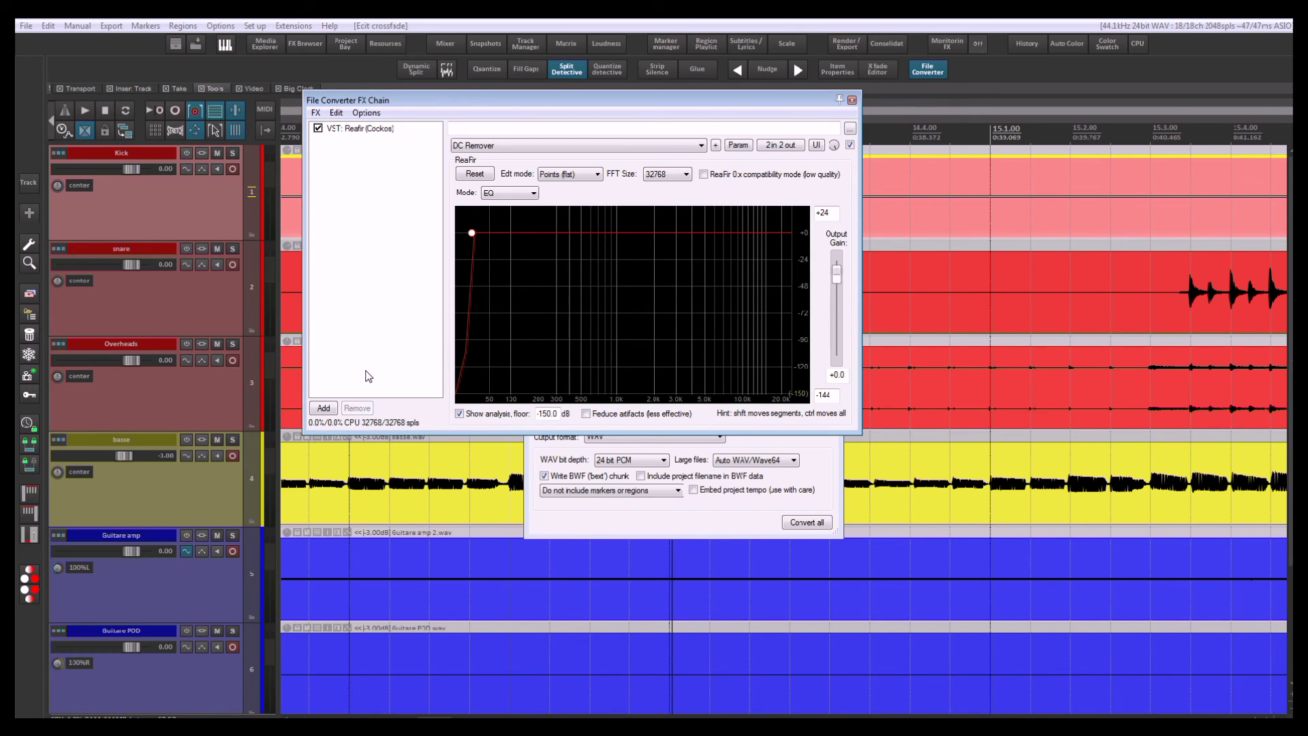
left_click(357, 129)
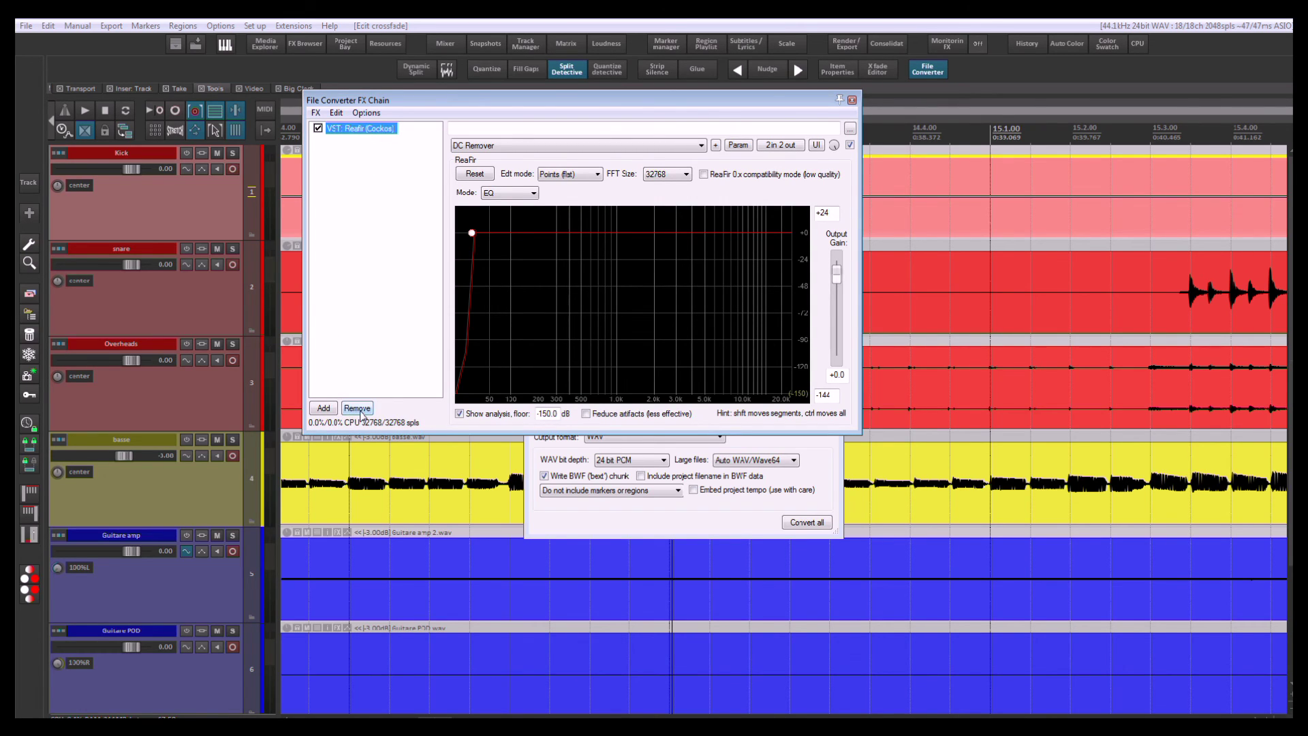
left_click(358, 408)
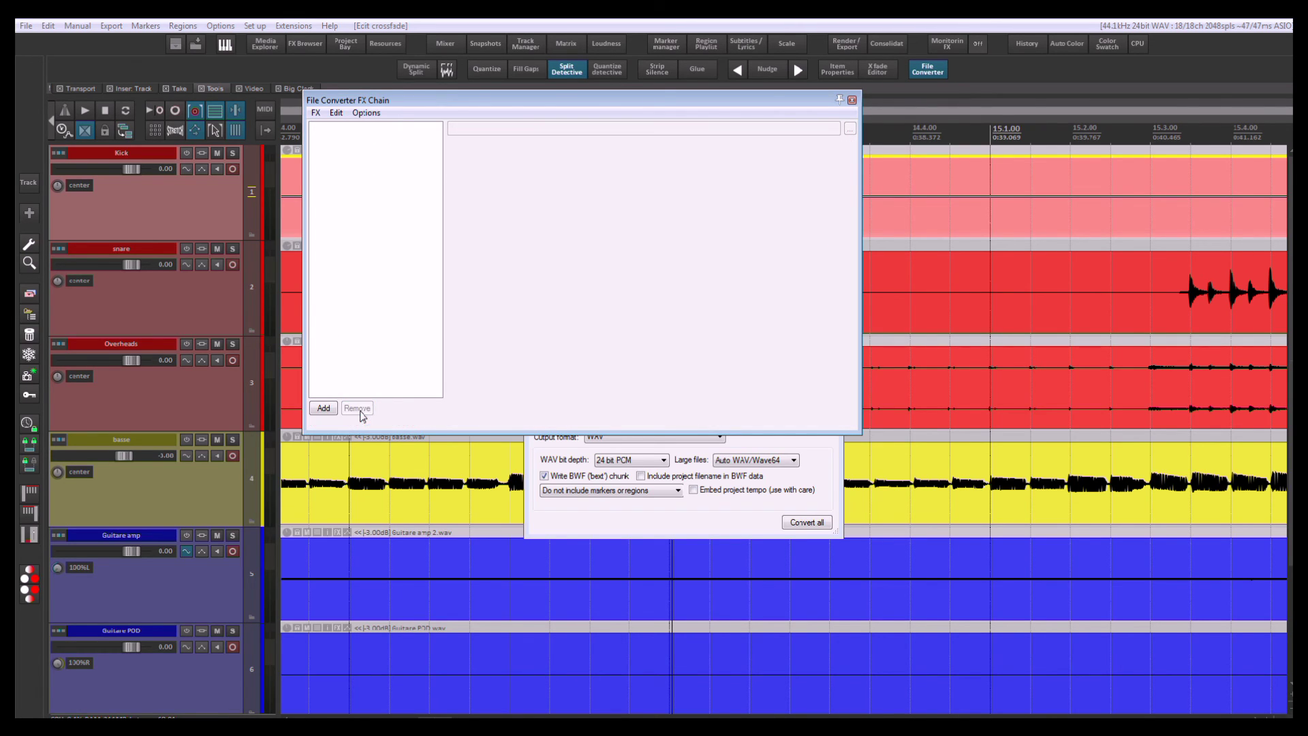
left_click(852, 100)
Reopen the converter's FX chain, view its window beside the conversion options and close it.
left_click_drag(654, 110, 785, 111)
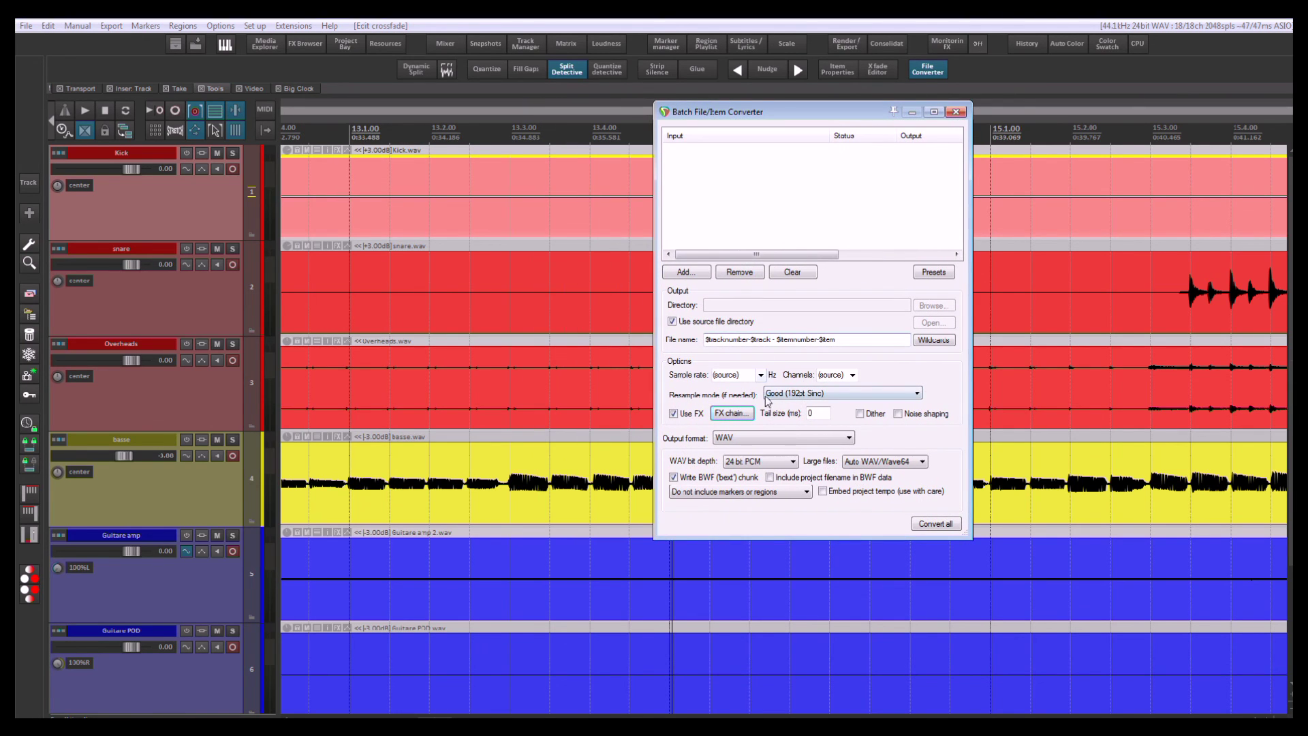
left_click(726, 417)
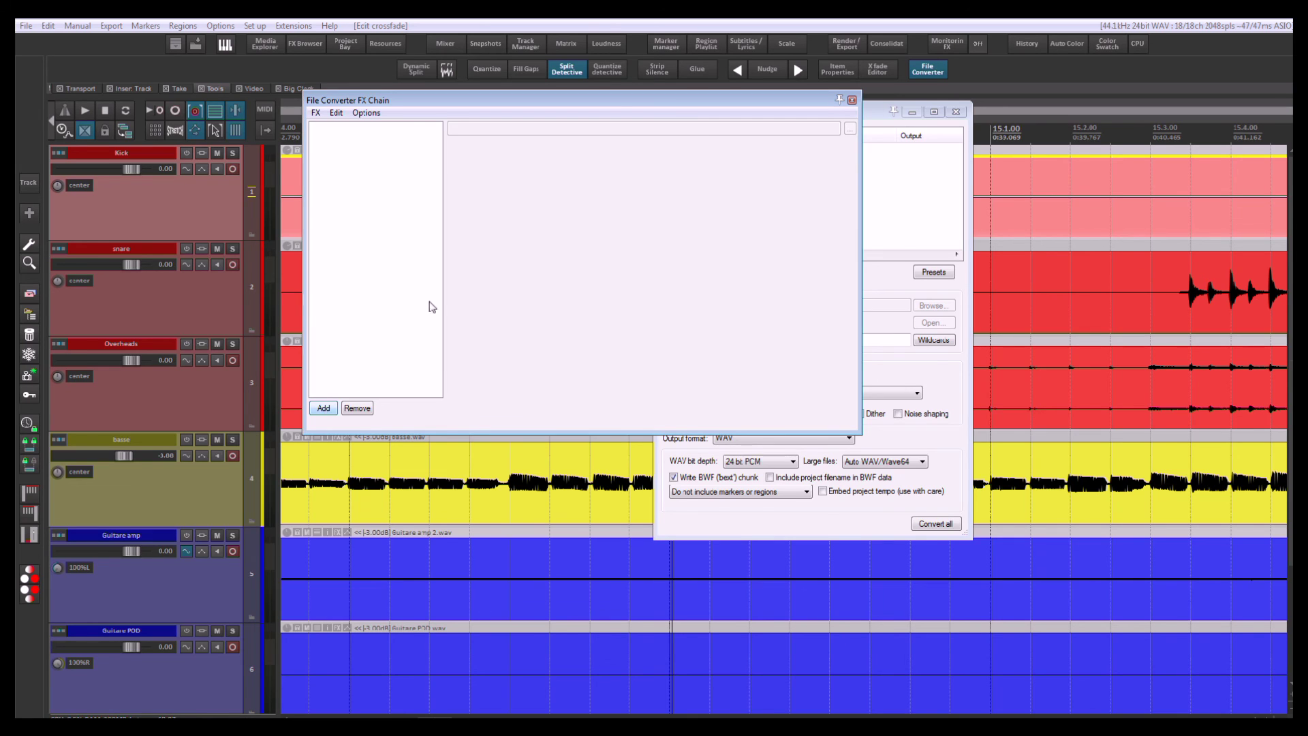
left_click_drag(612, 100, 828, 289)
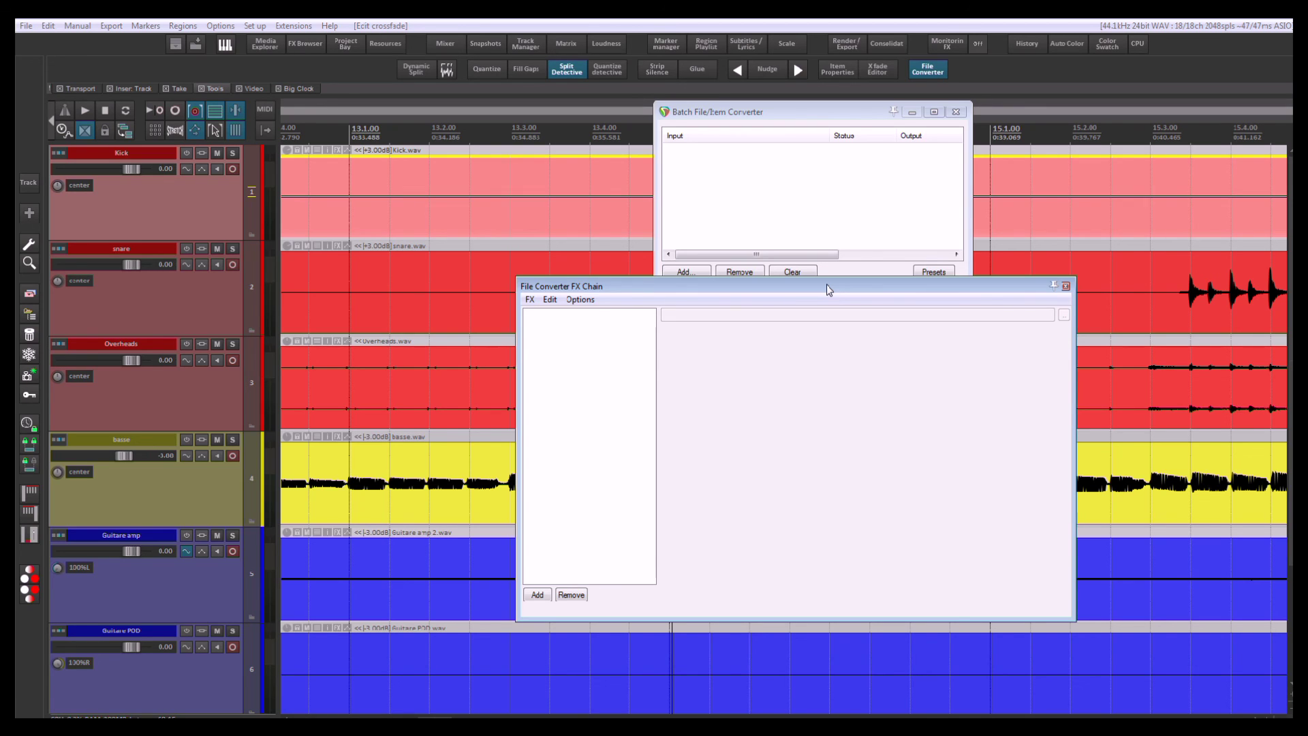
left_click_drag(827, 284, 809, 226)
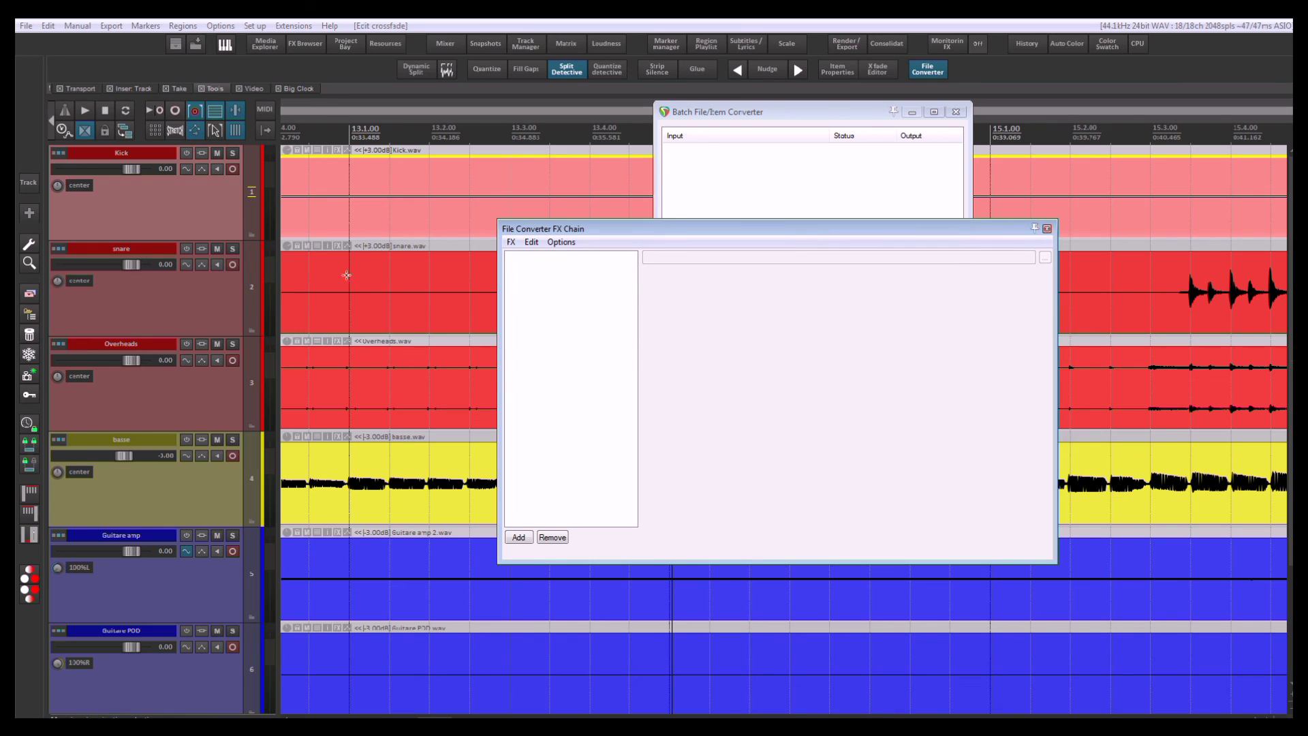
left_click_drag(709, 232, 1014, 195)
left_click_drag(846, 200, 702, 475)
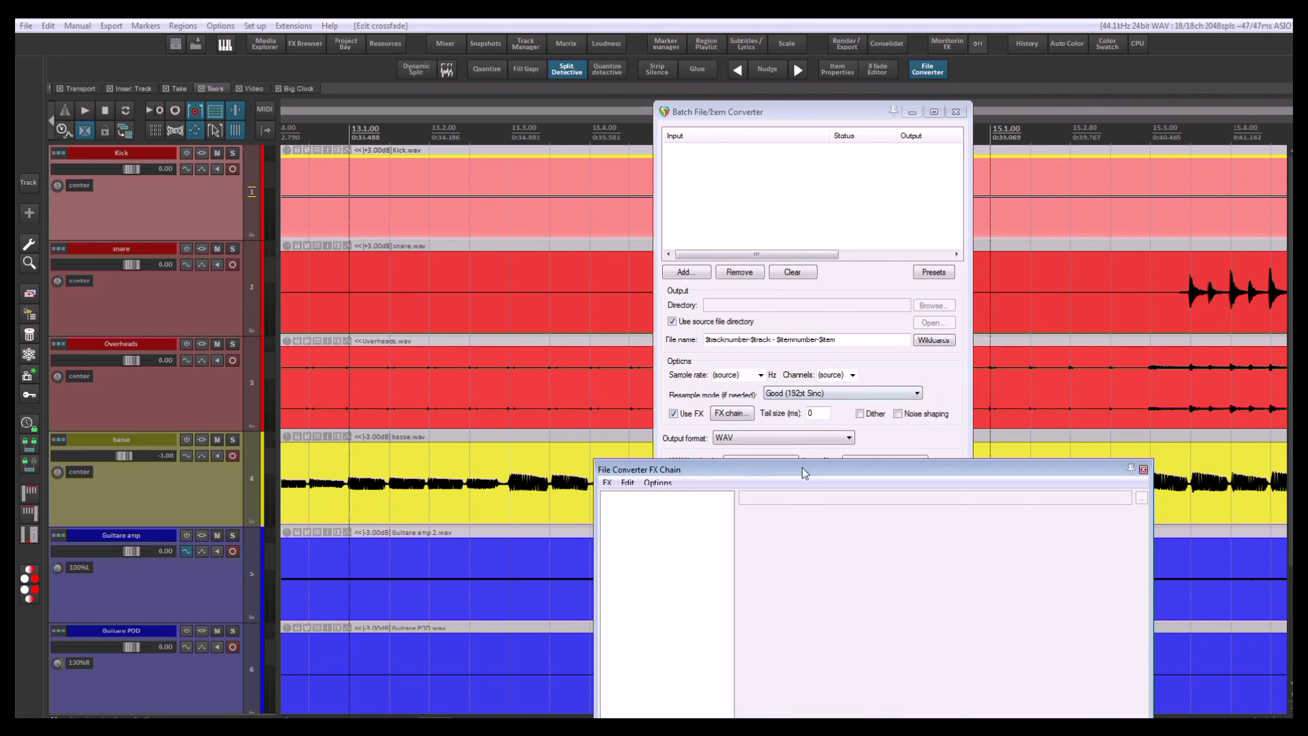
left_click(1143, 469)
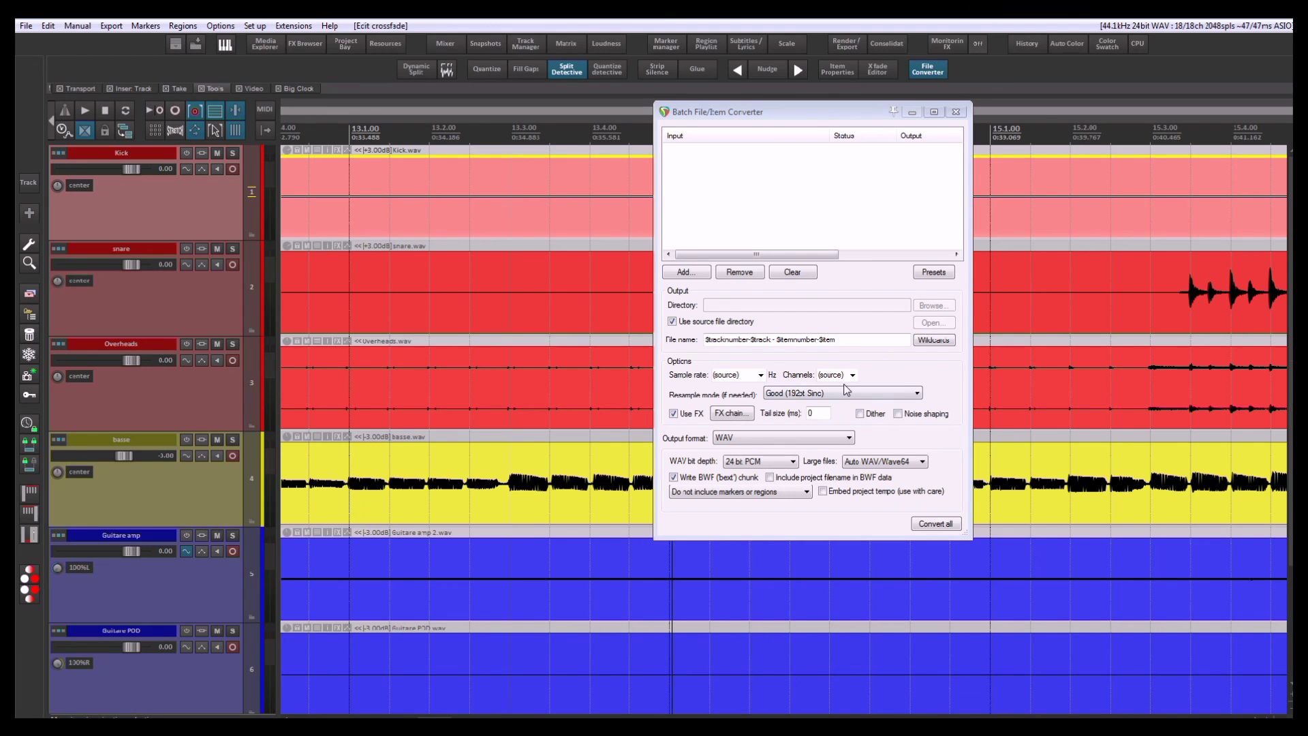